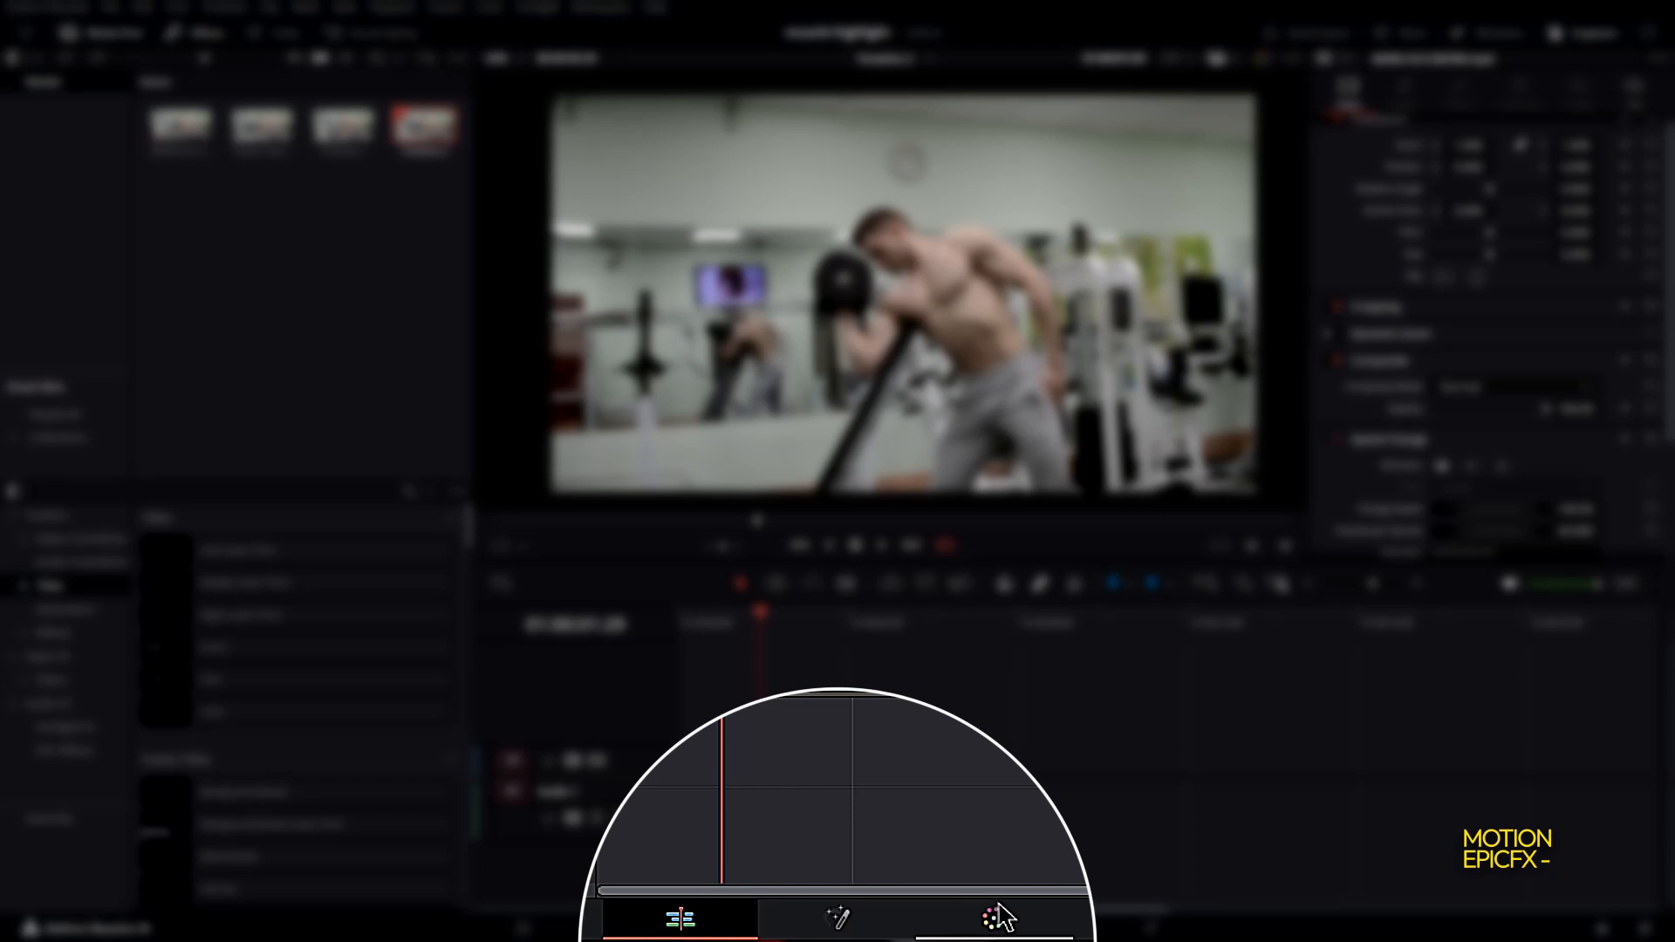
# Switch to the Color page and add a Curve window to the clip's node
pyautogui.click(944, 927)
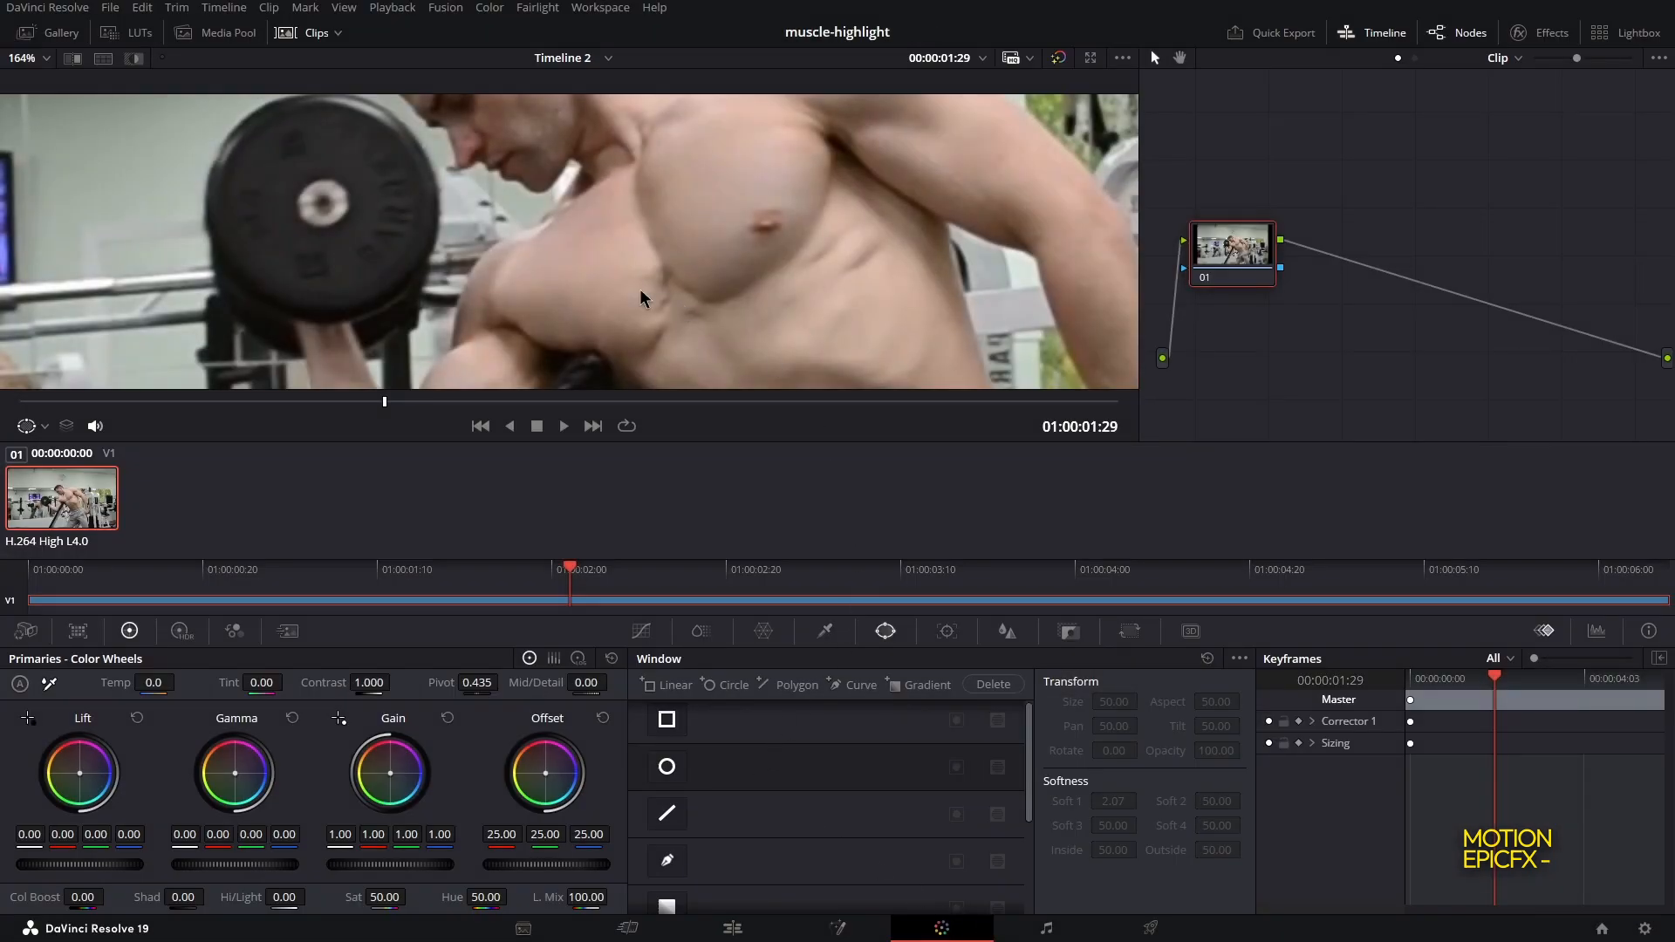
pyautogui.scroll(-2, 641, 288)
pyautogui.moveTo(545, 323); pyautogui.dragTo(666, 219)
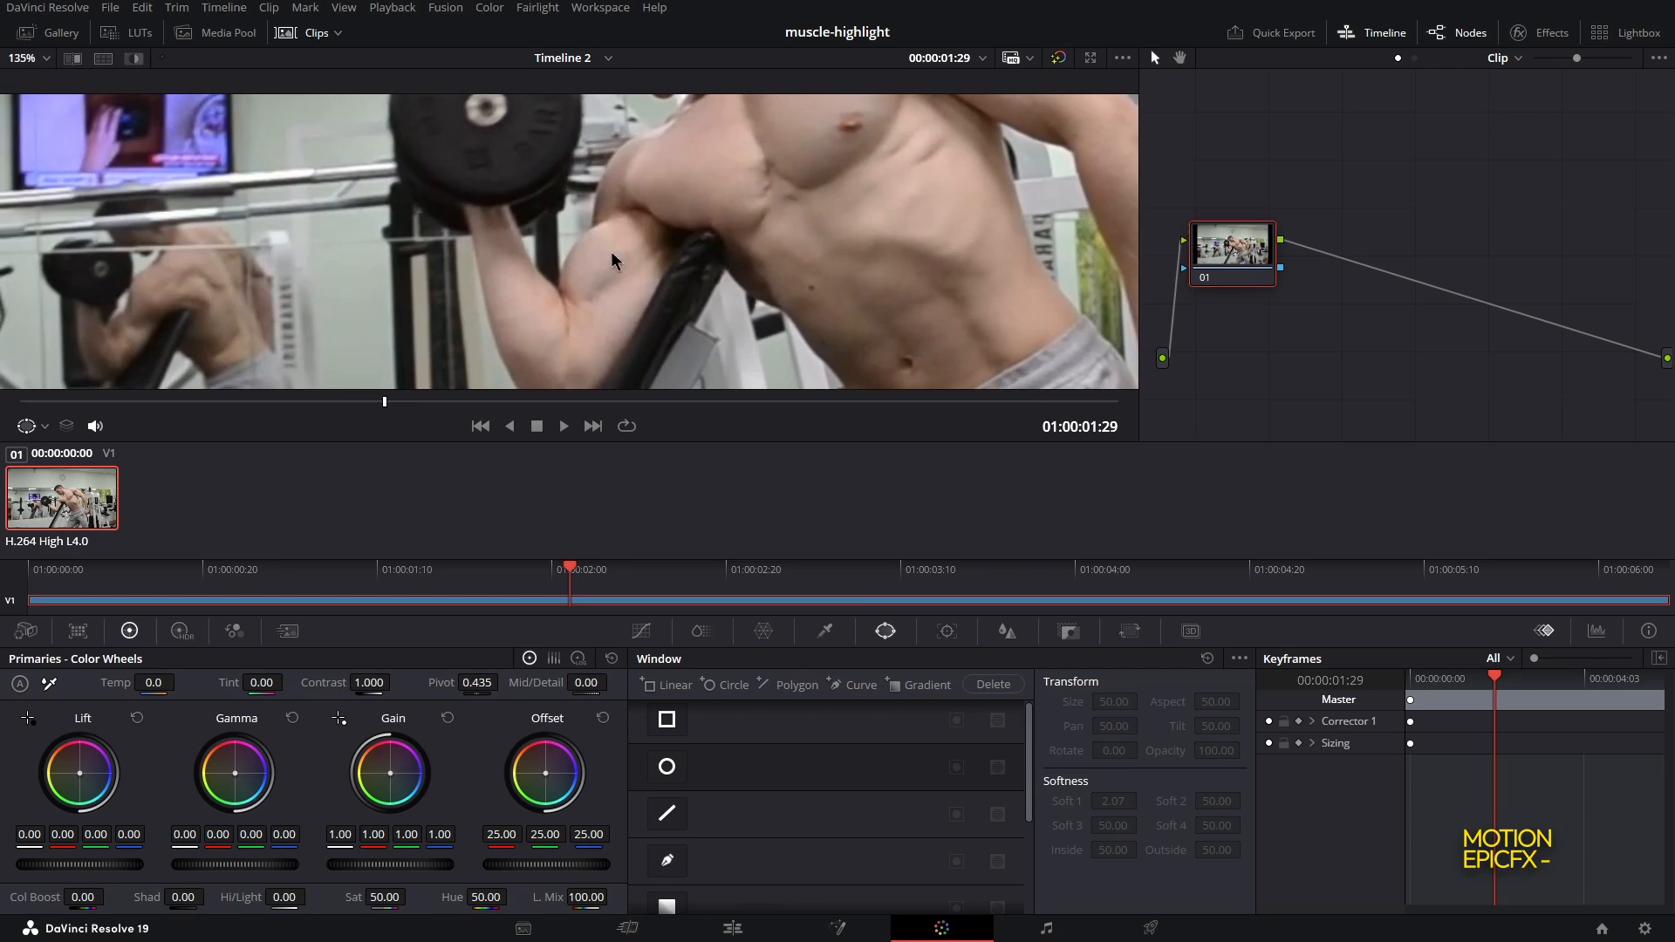
pyautogui.moveTo(635, 328); pyautogui.dragTo(693, 318)
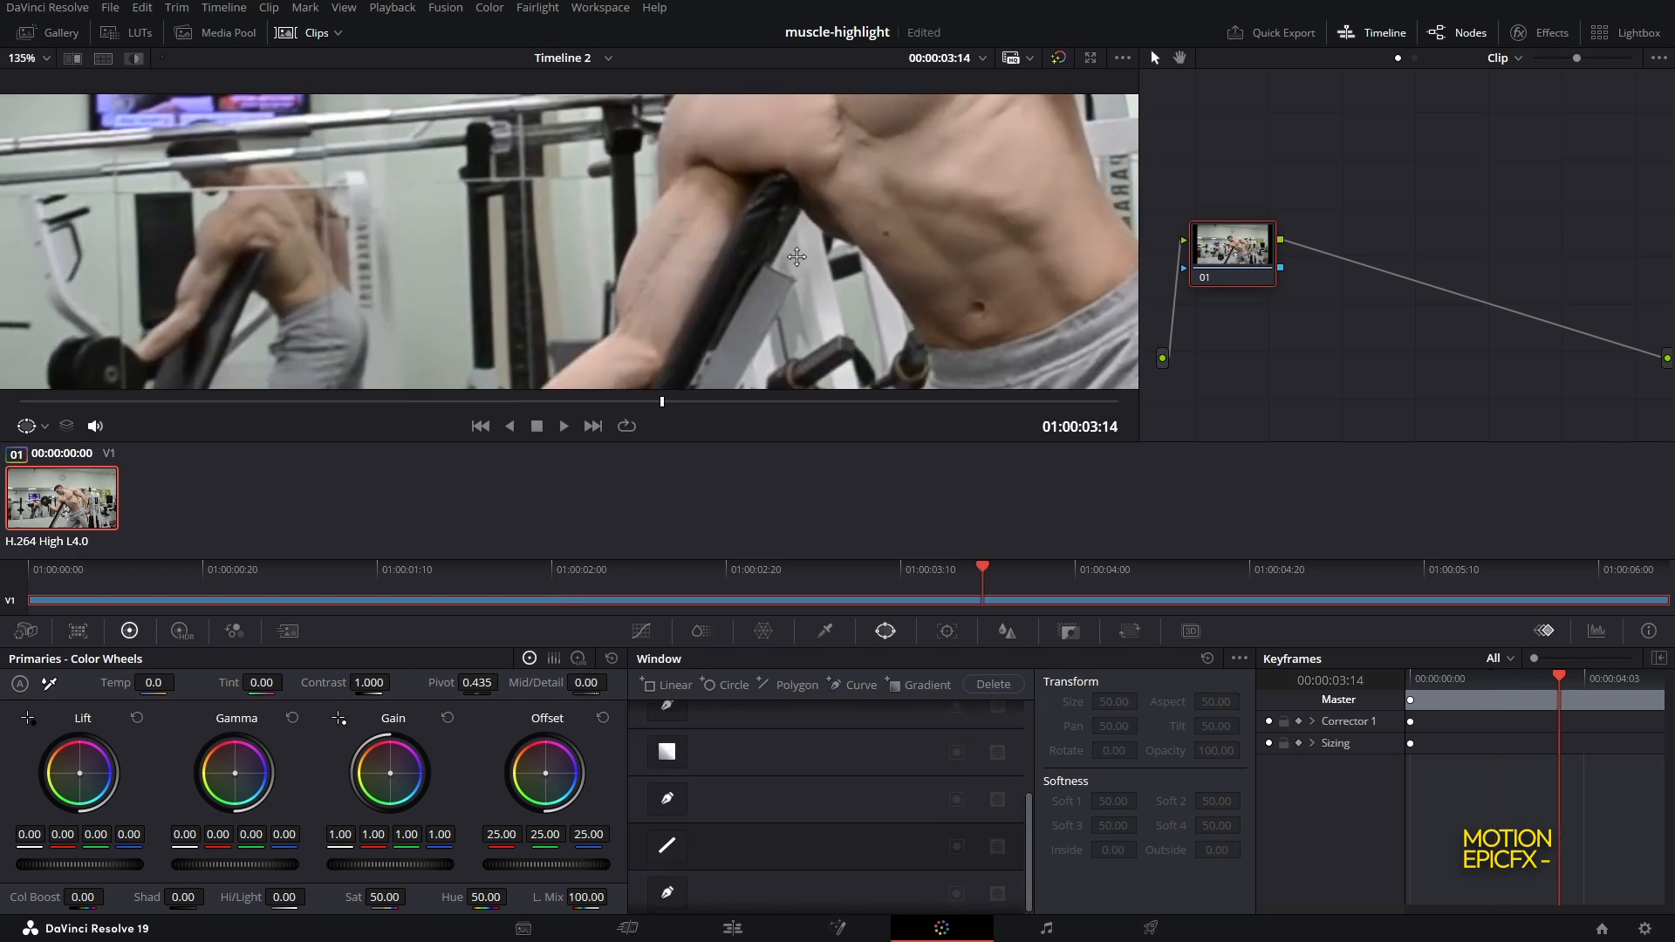
pyautogui.moveTo(658, 271); pyautogui.dragTo(730, 237)
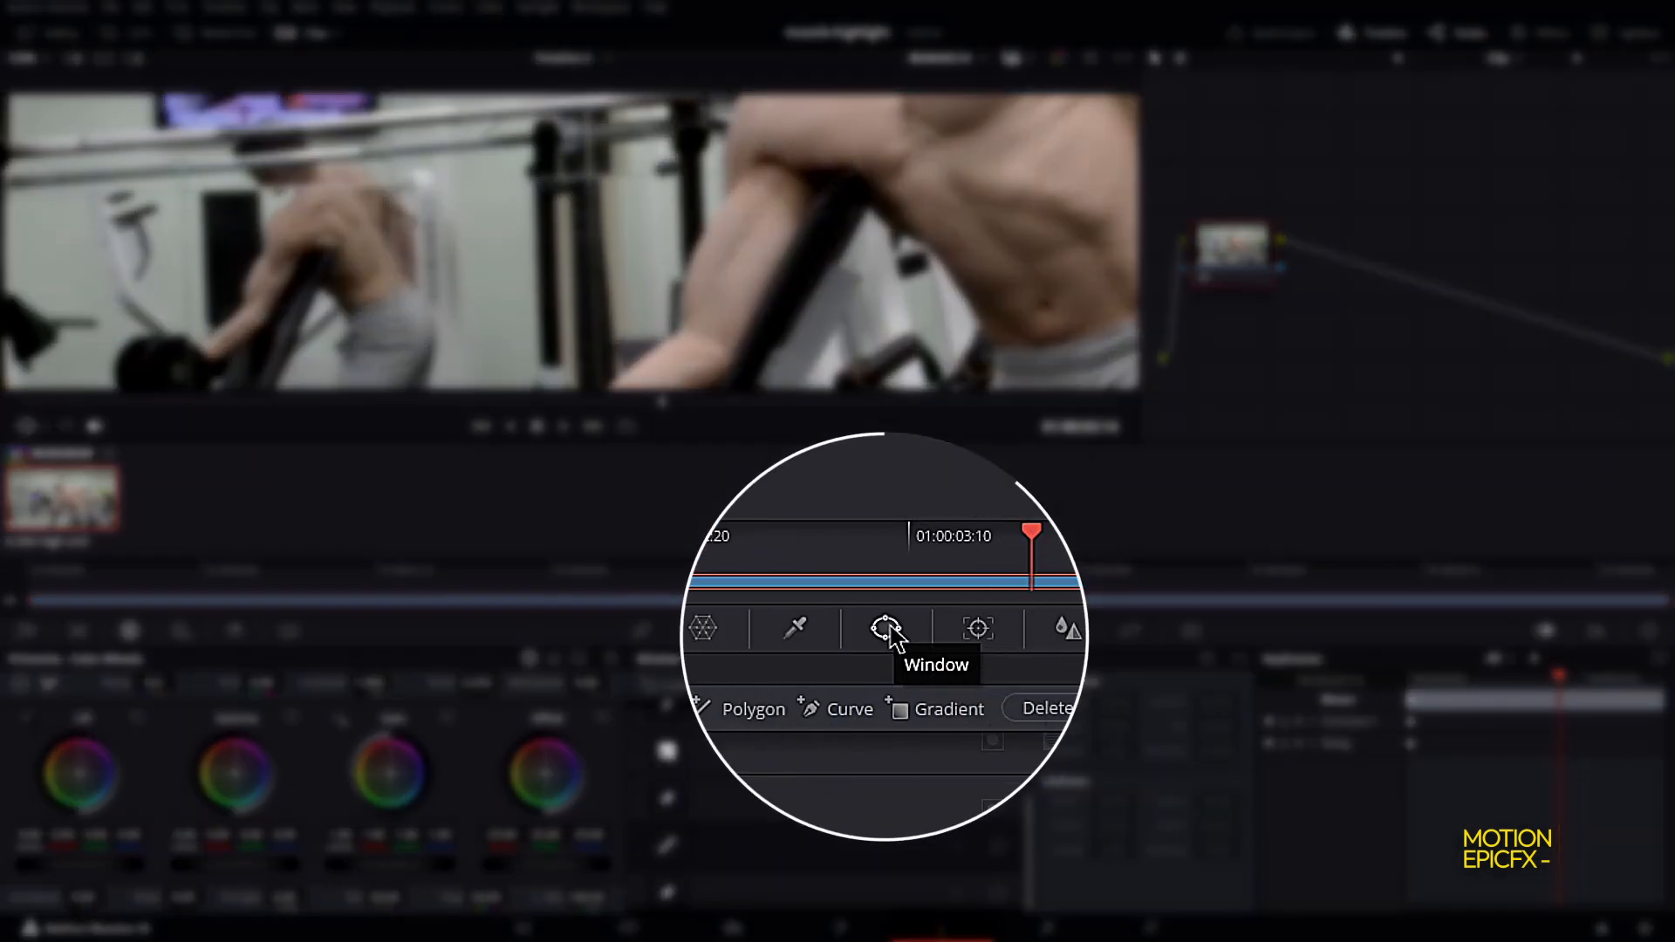
pyautogui.click(824, 631)
pyautogui.click(886, 631)
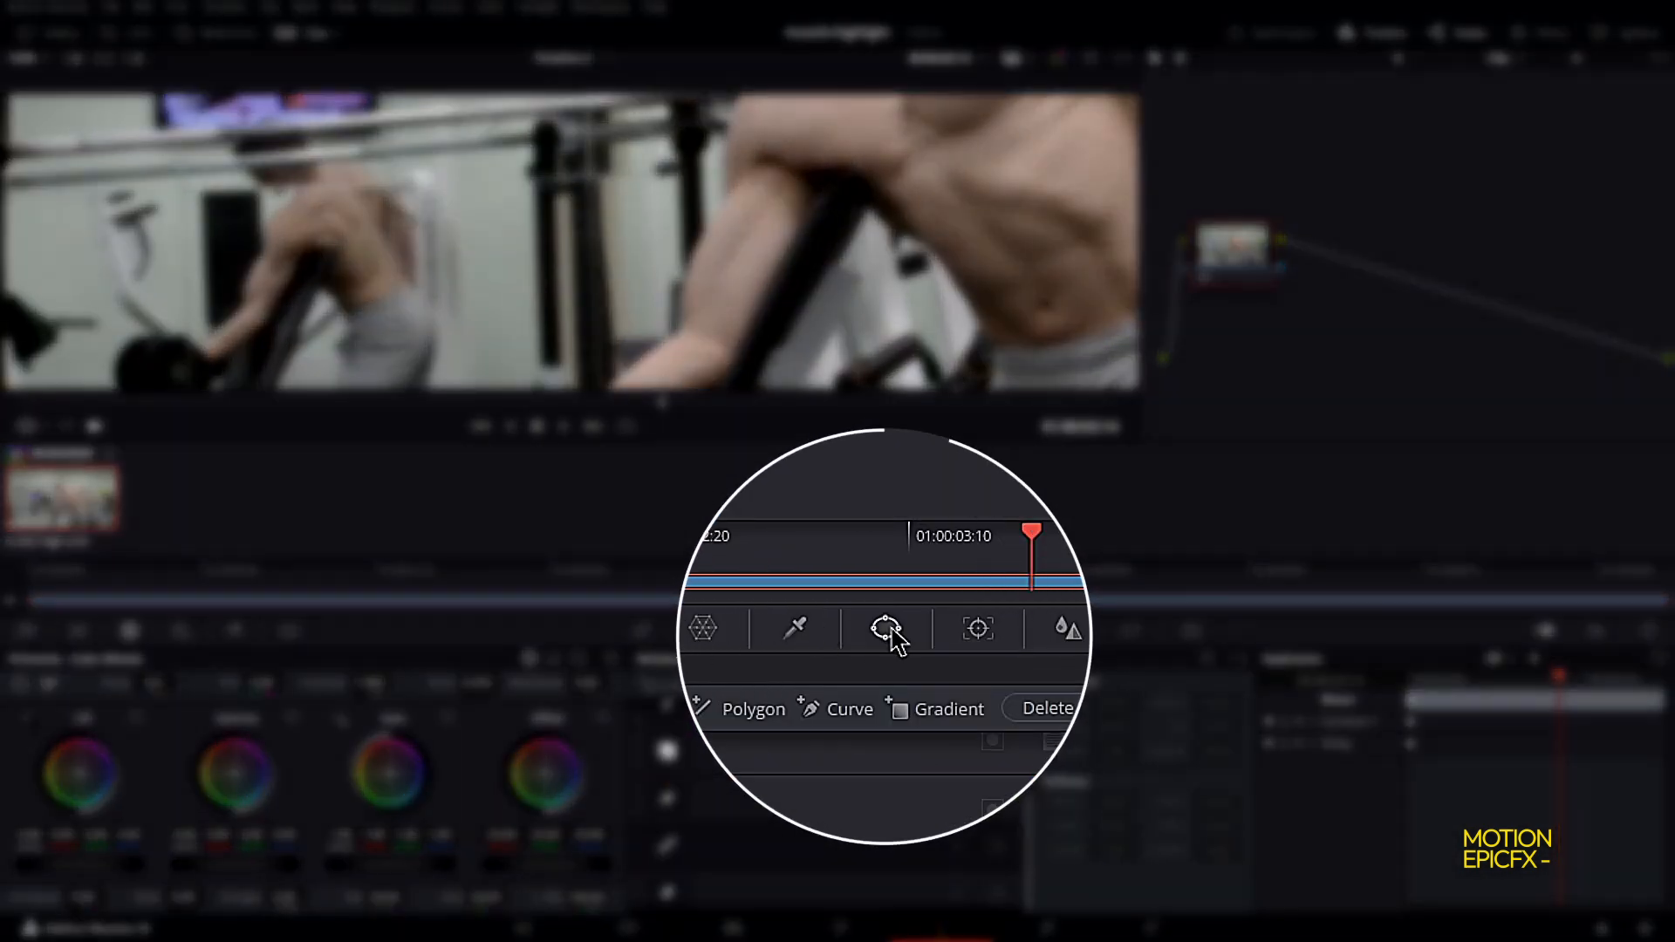
pyautogui.click(860, 694)
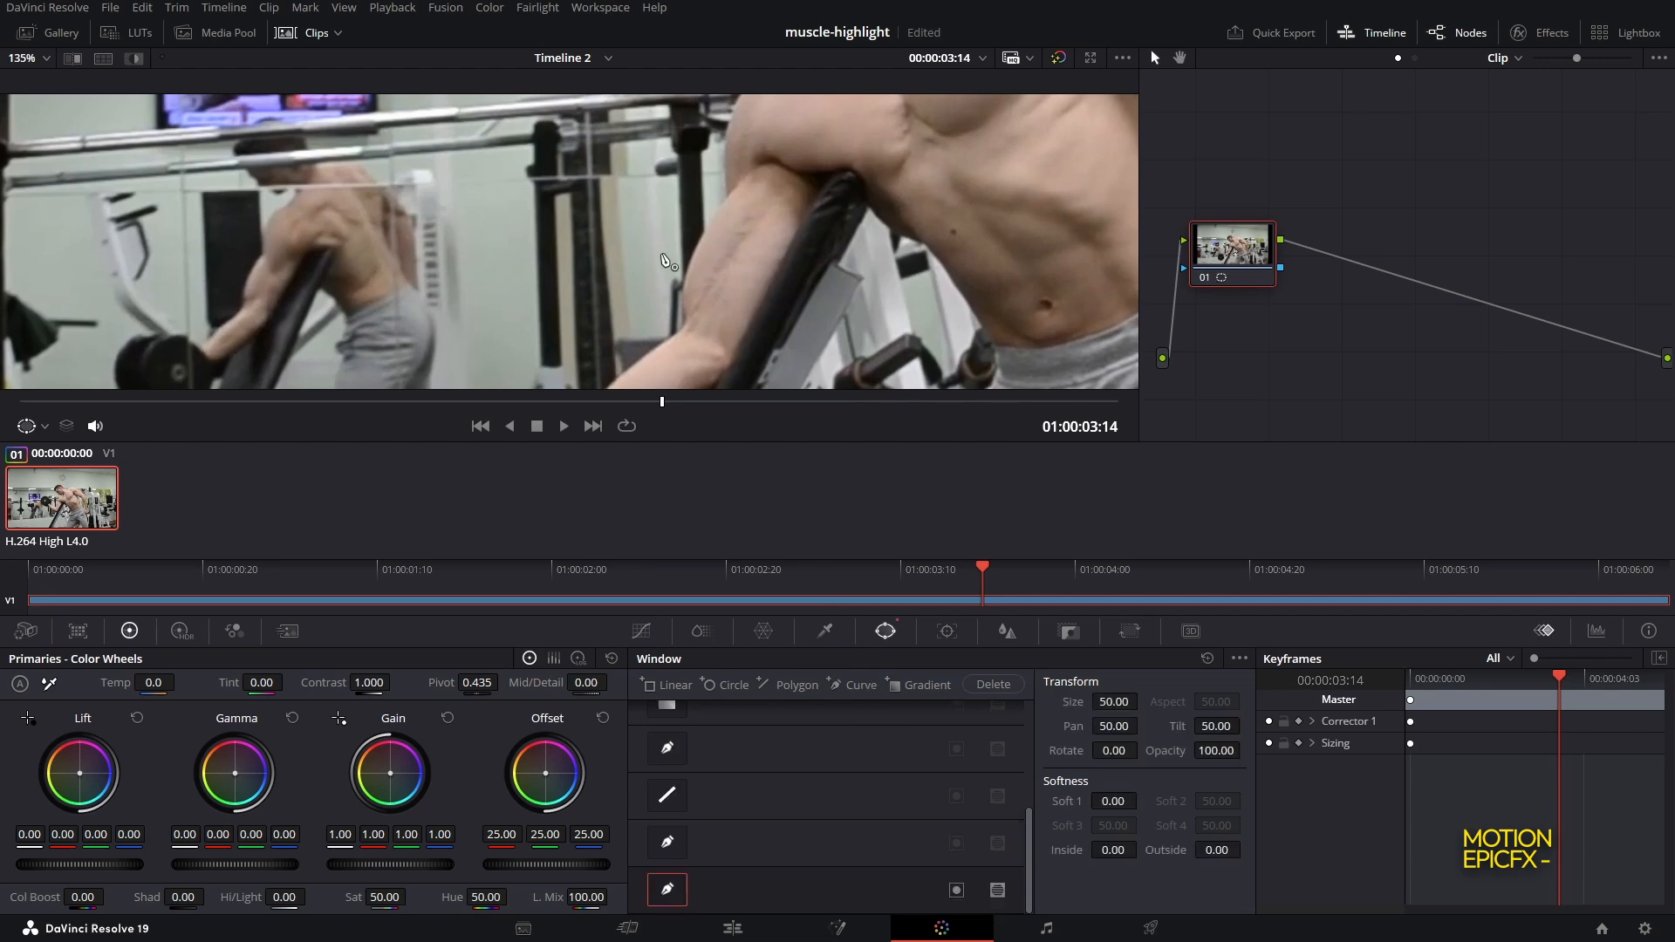
# Draw a closed curve window outlining the man's bicep
pyautogui.moveTo(699, 237); pyautogui.dragTo(765, 245)
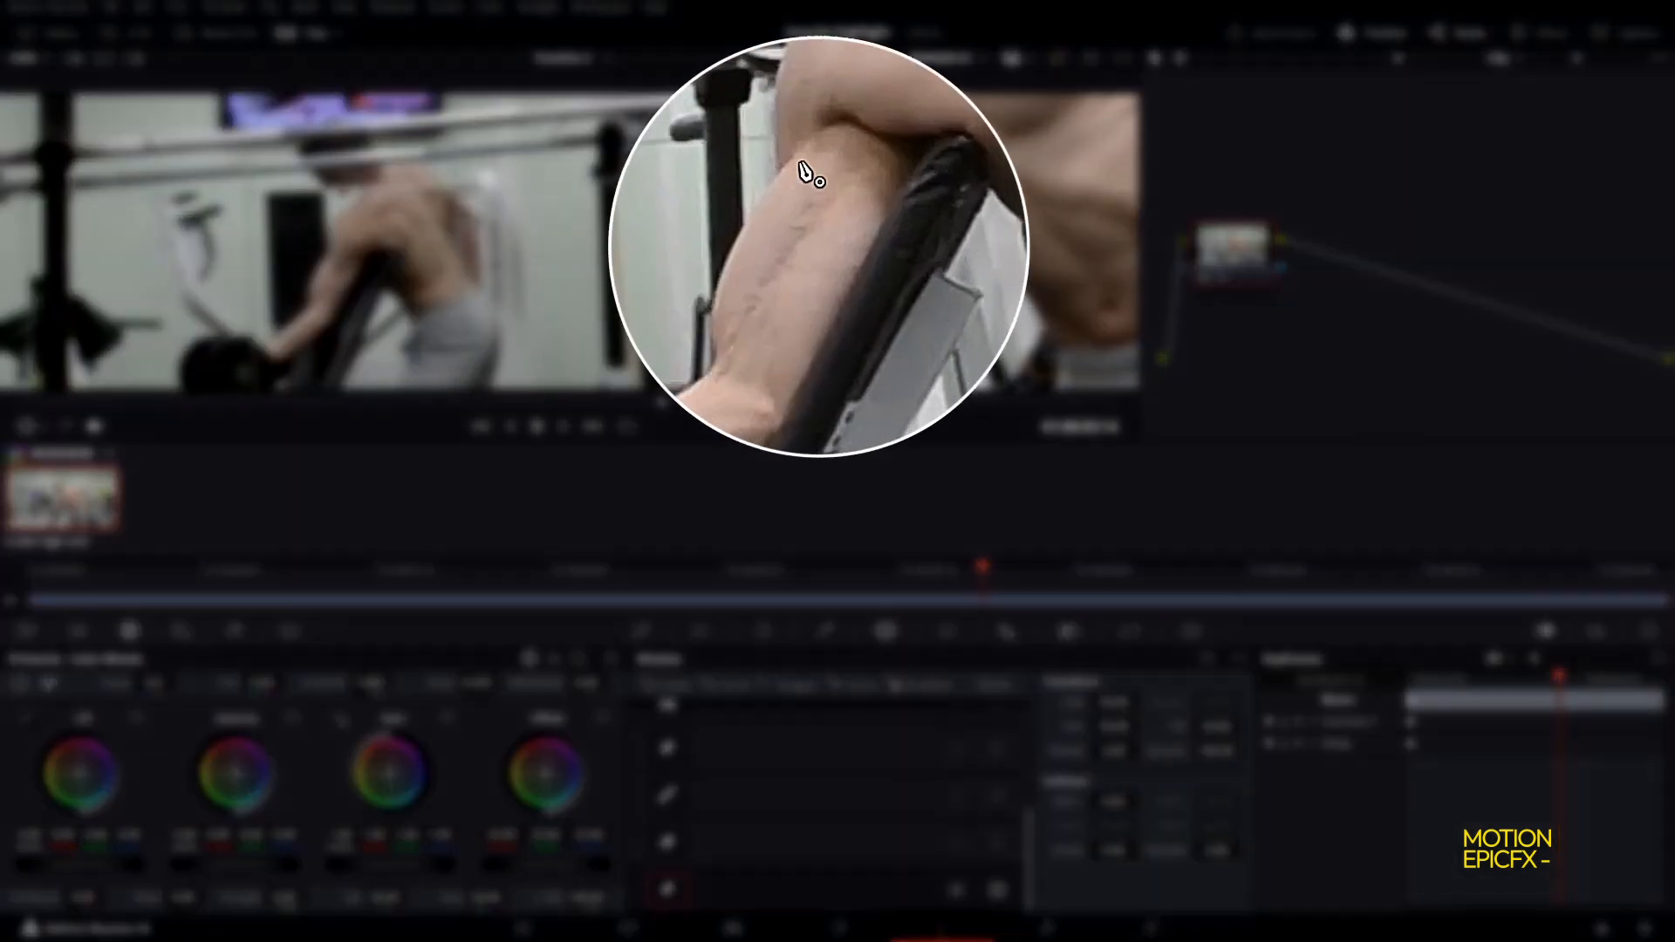
pyautogui.click(746, 223)
pyautogui.click(714, 362)
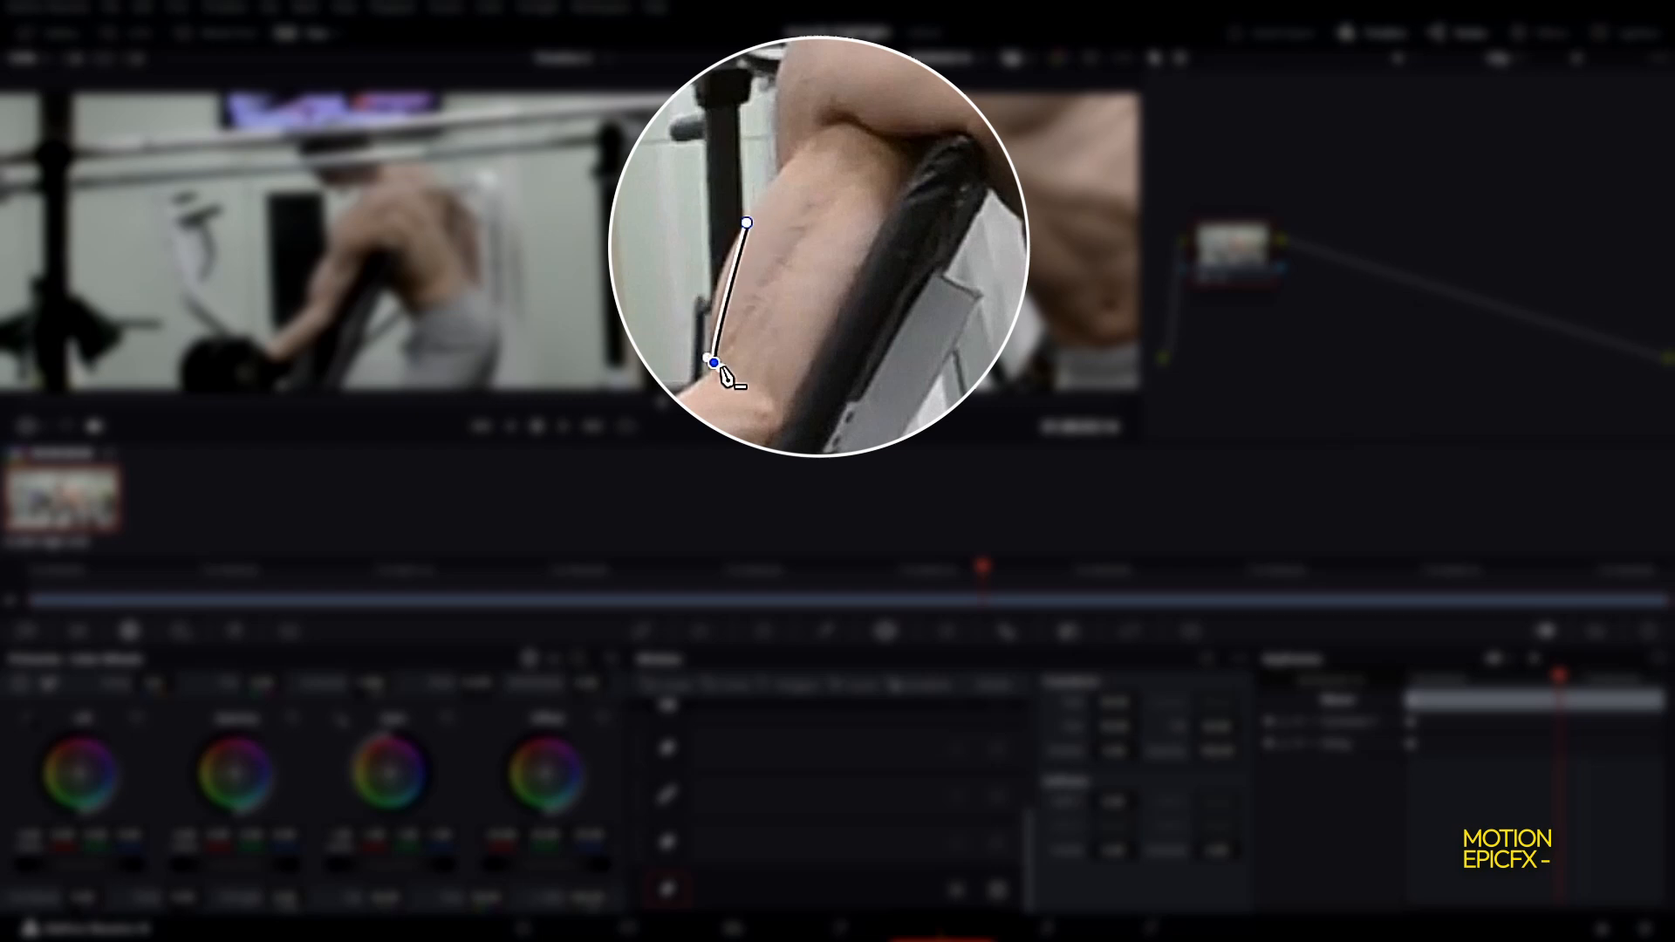
pyautogui.moveTo(721, 370); pyautogui.dragTo(734, 406)
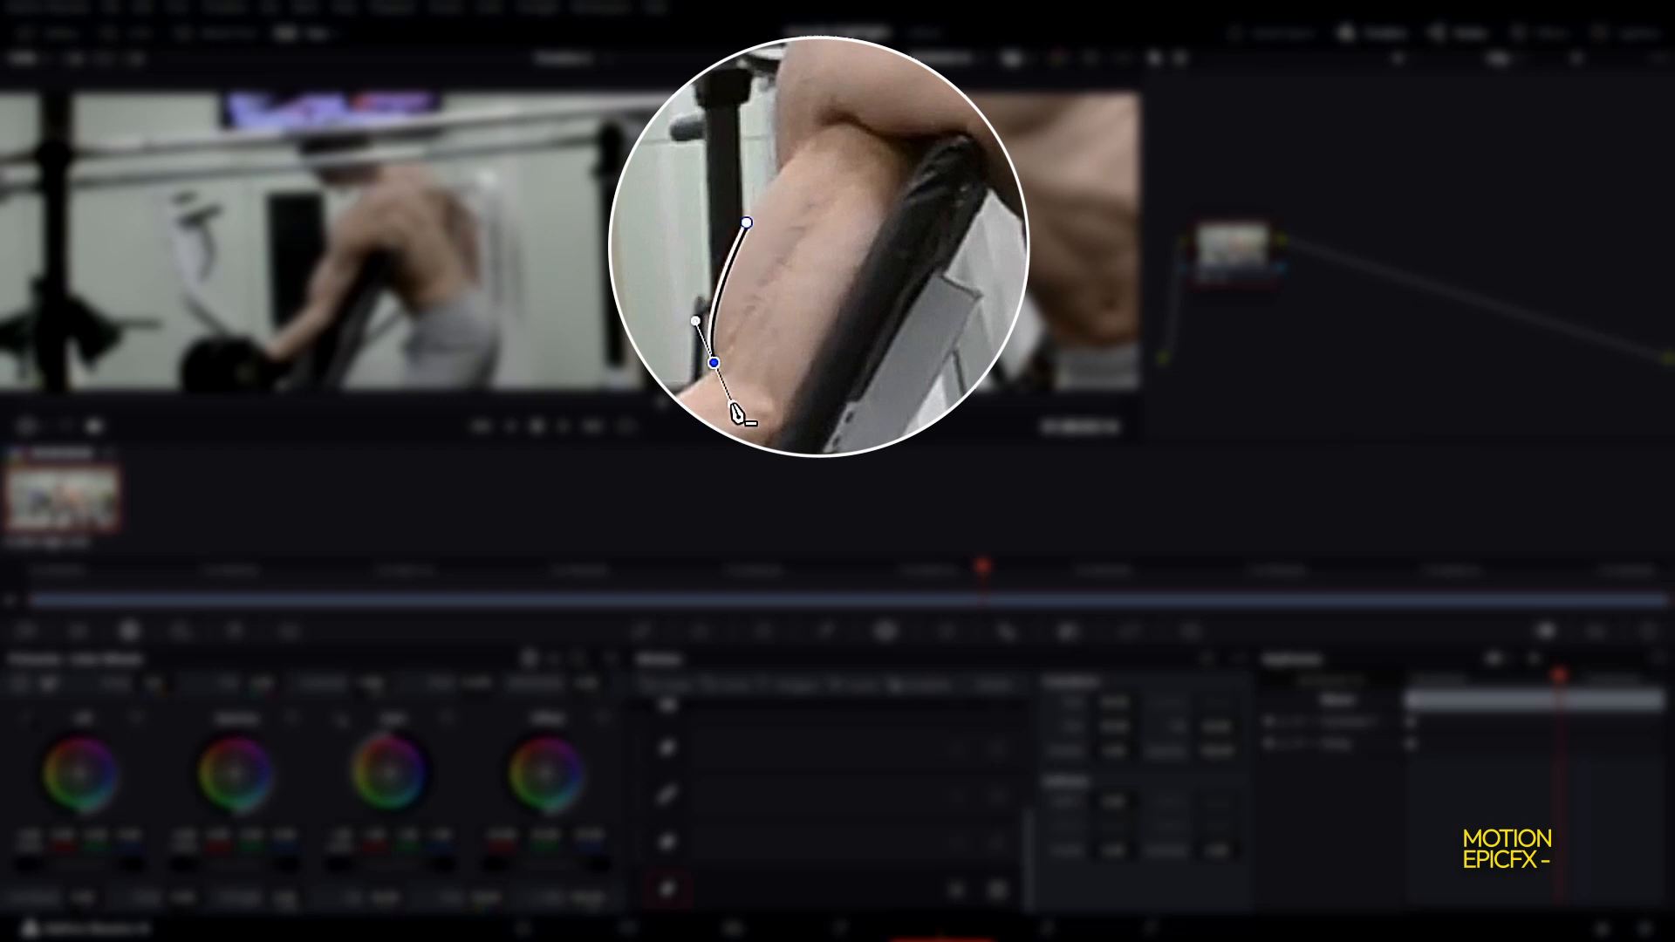
pyautogui.click(787, 407)
pyautogui.click(916, 160)
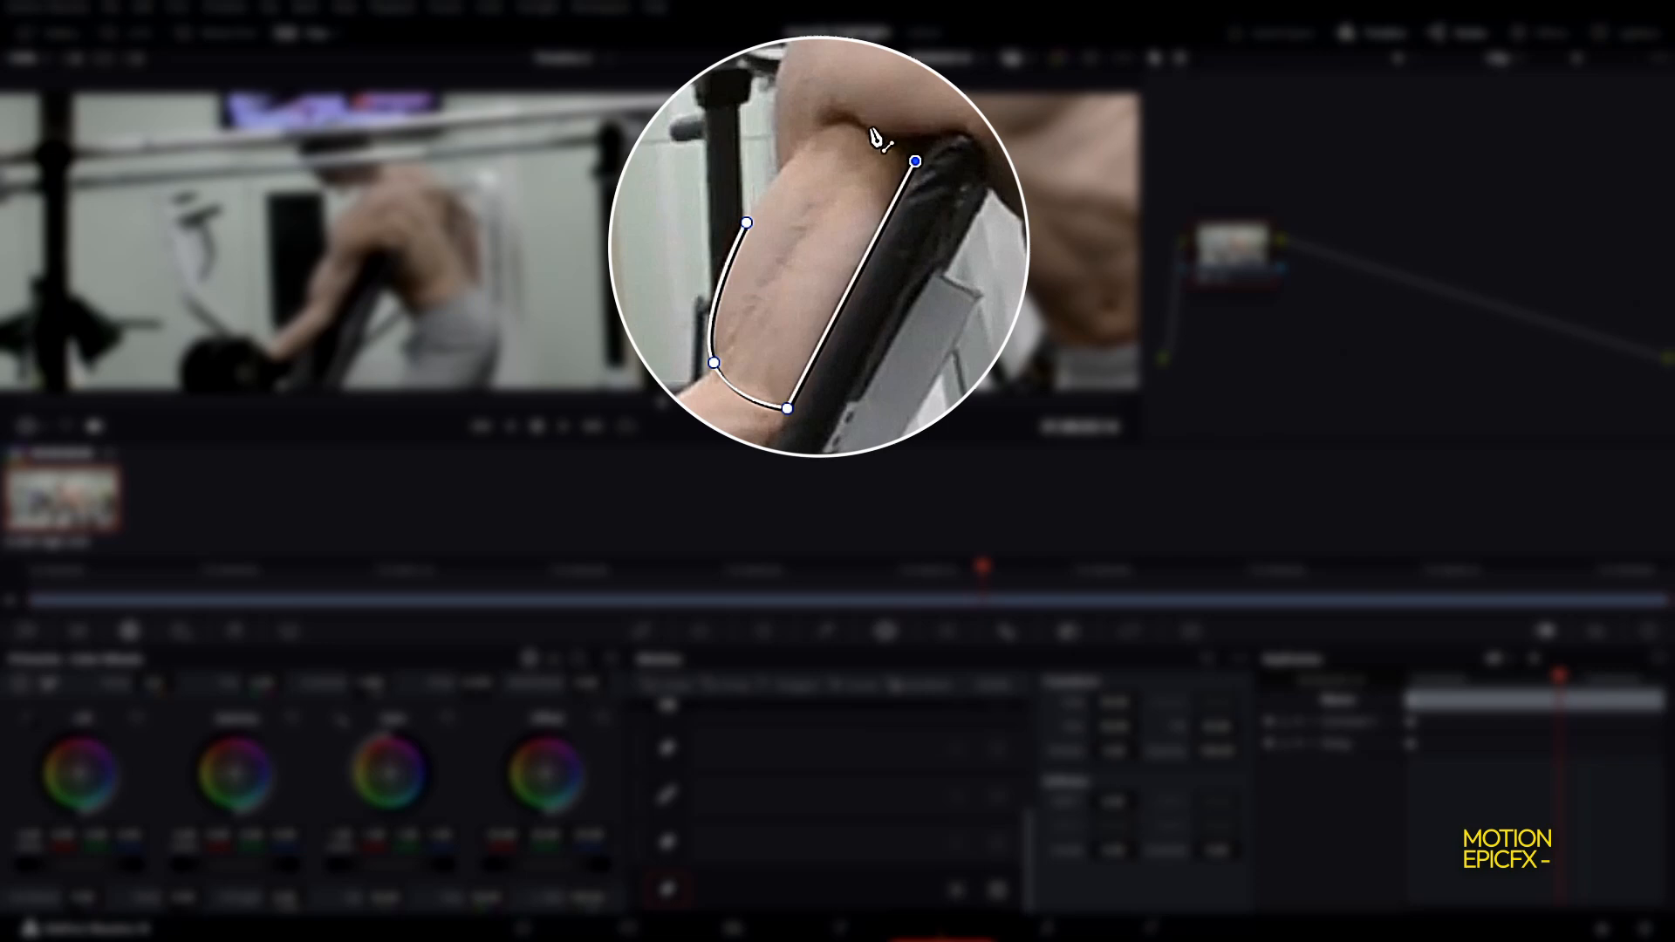
pyautogui.click(808, 136)
pyautogui.moveTo(800, 143); pyautogui.dragTo(775, 169)
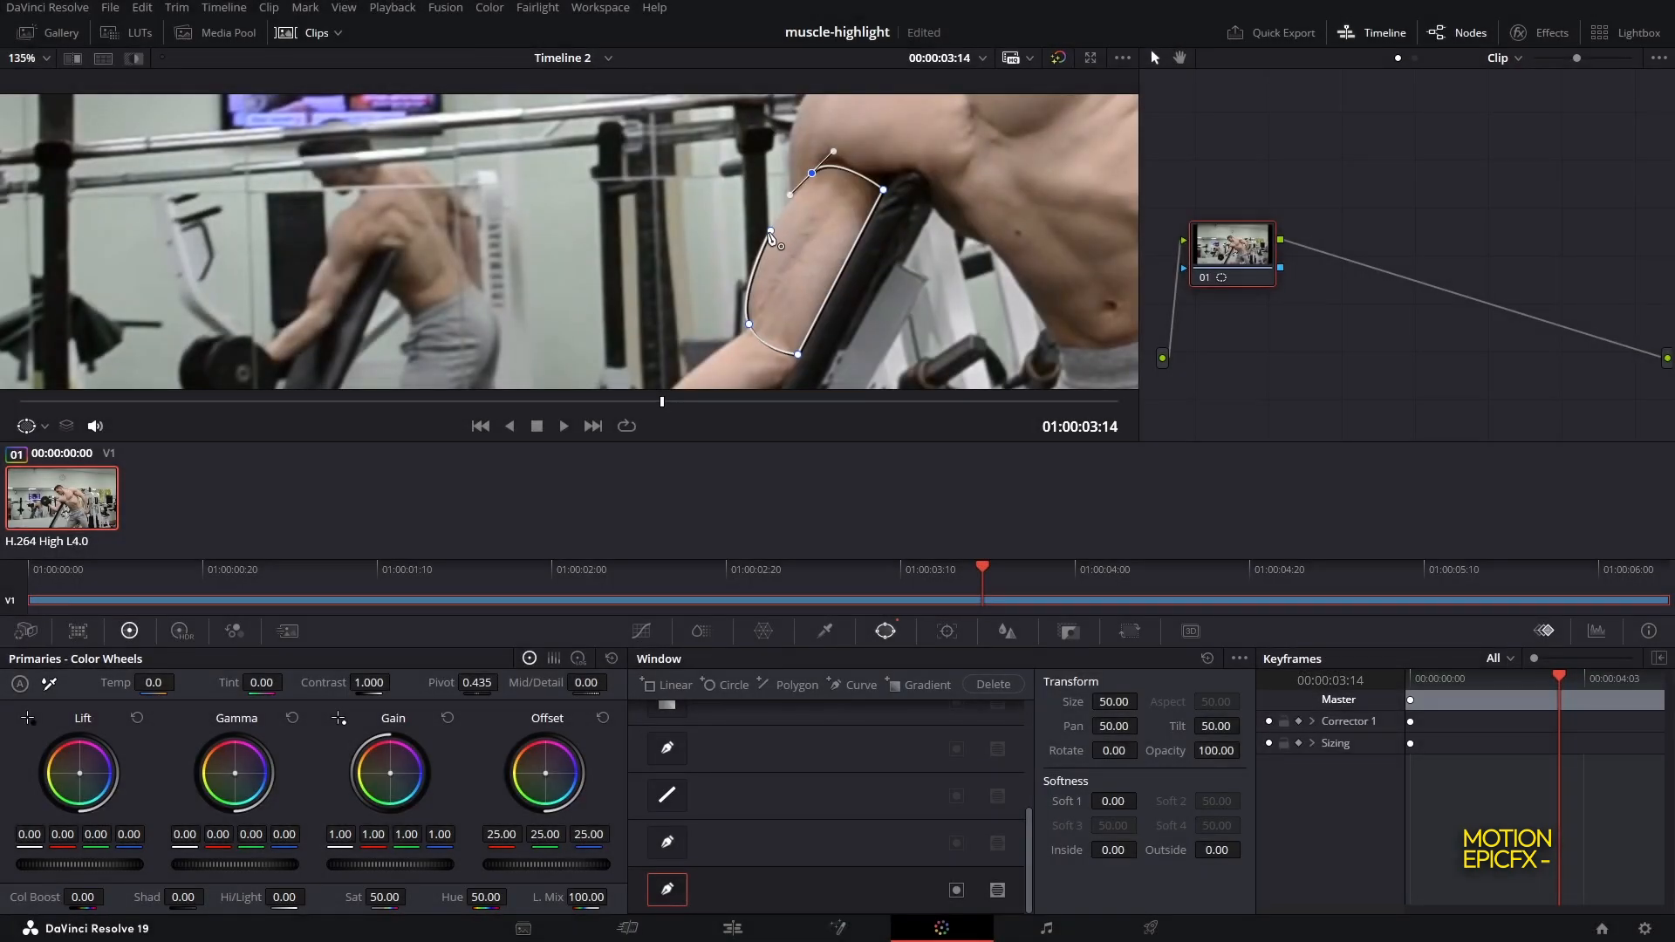
pyautogui.click(771, 232)
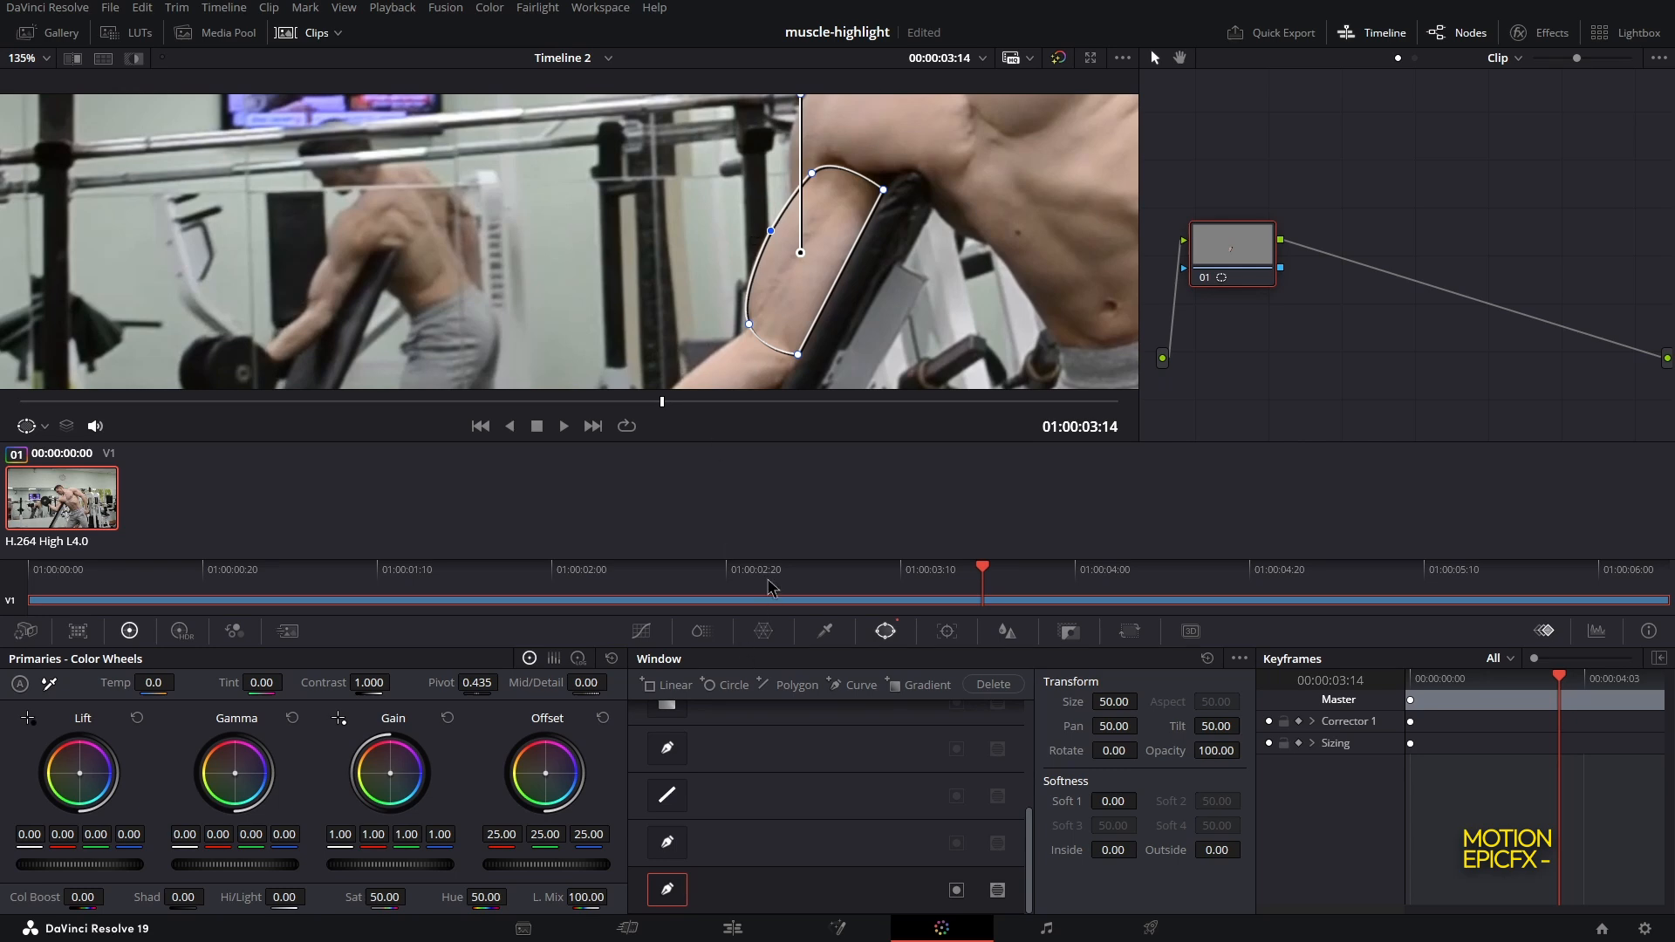
# Track the curve window across the clip in the Tracker
pyautogui.click(947, 630)
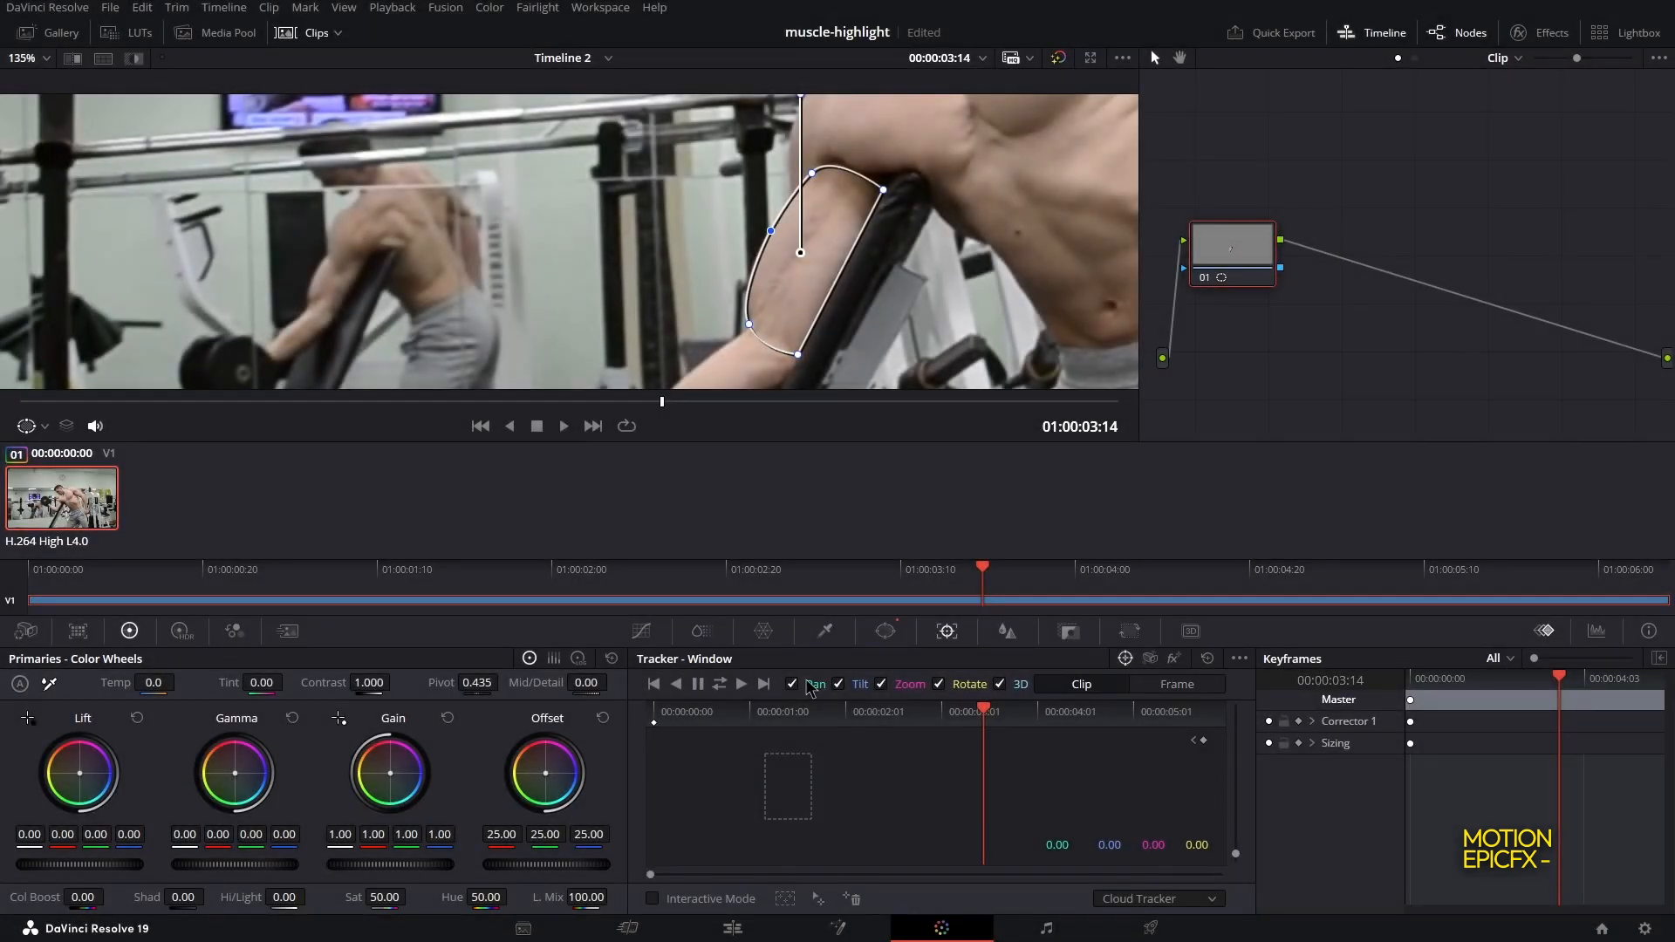
pyautogui.click(720, 685)
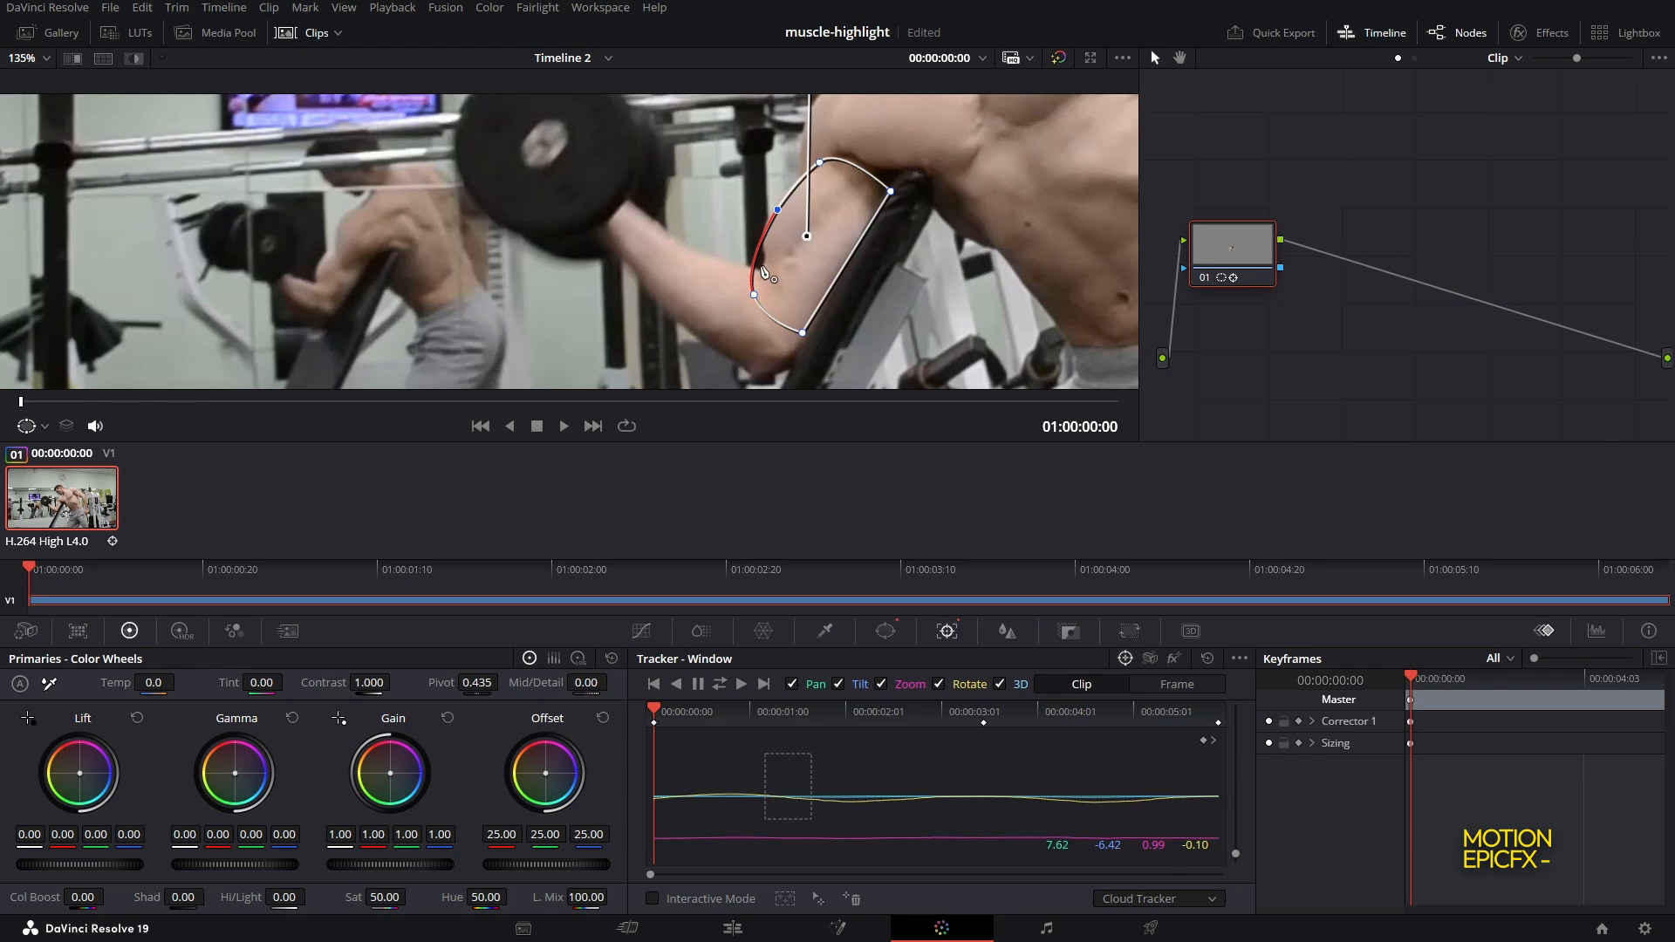
# Switch the tracker to Frame mode and reshape the curve to fit the bicep on the first frame
pyautogui.scroll(-1, 763, 270)
pyautogui.scroll(3, 774, 273)
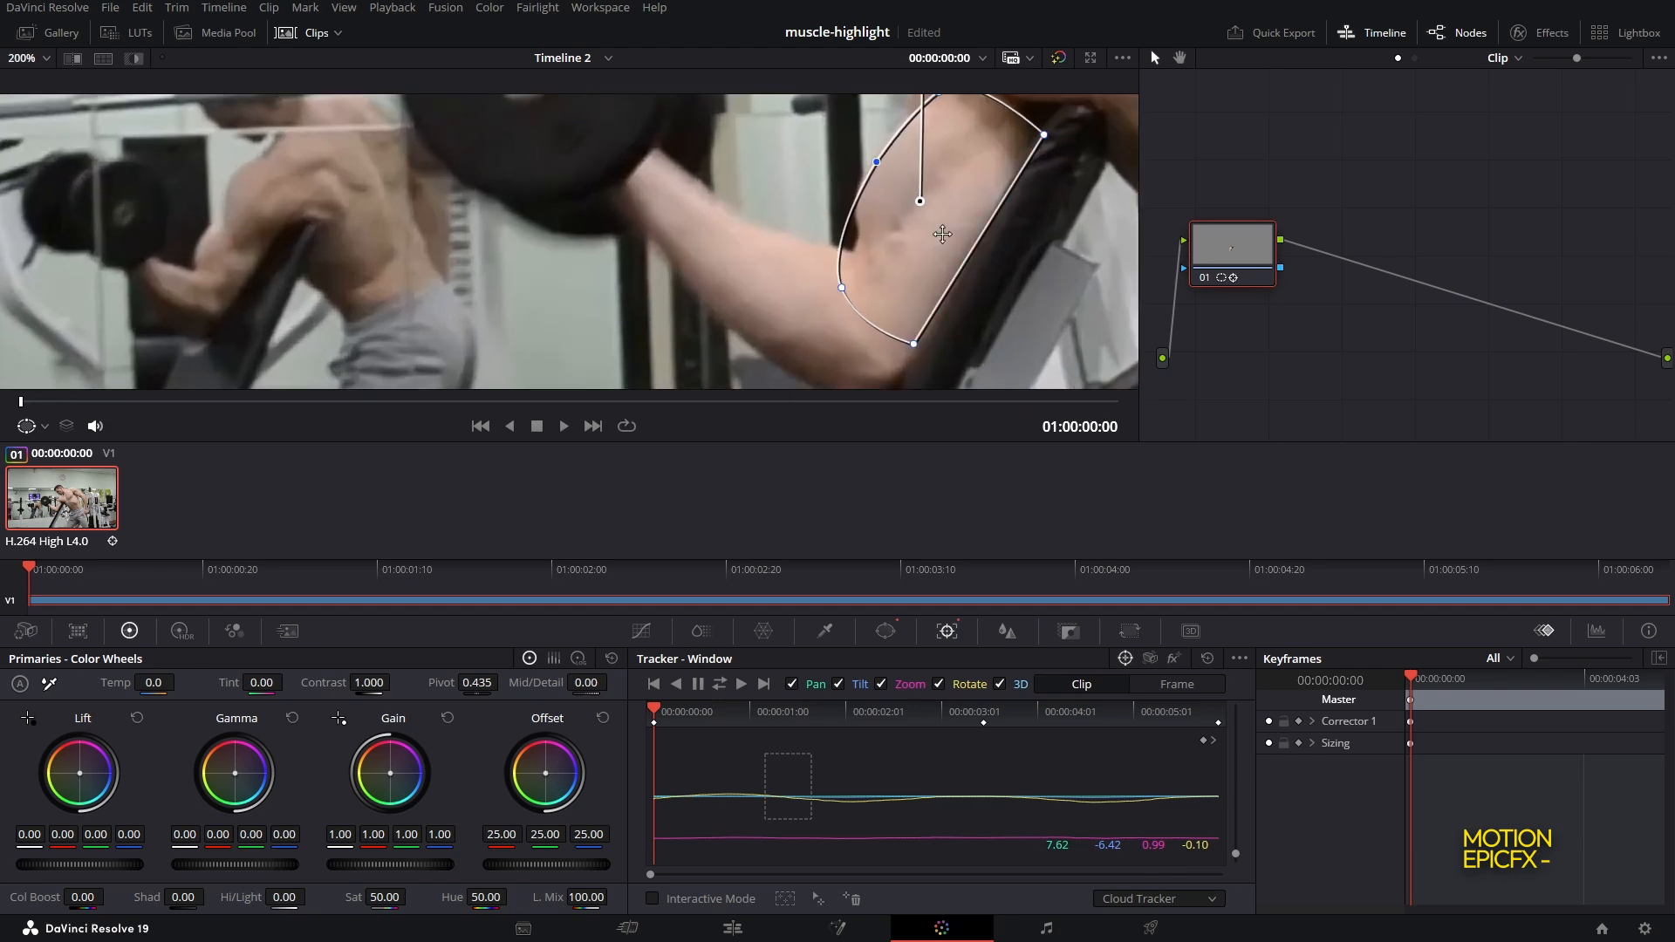
pyautogui.moveTo(942, 234); pyautogui.dragTo(798, 268)
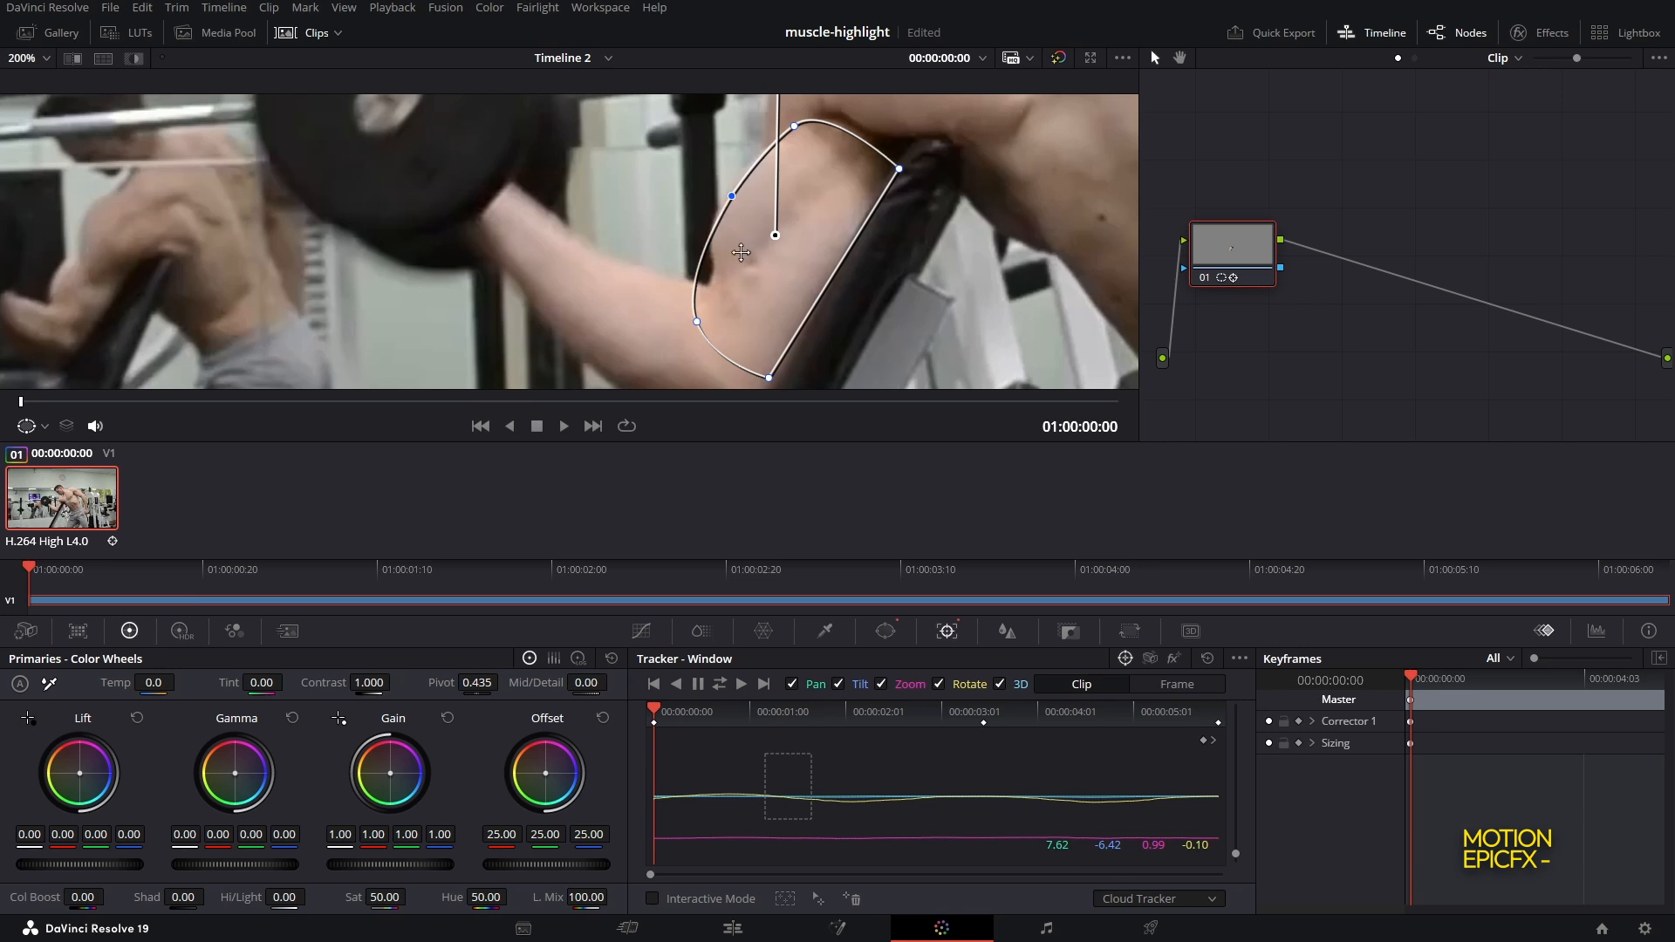
pyautogui.moveTo(754, 258)
pyautogui.mouseDown()
pyautogui.moveTo(745, 278)
pyautogui.moveTo(766, 241)
pyautogui.moveTo(767, 256)
pyautogui.mouseUp()
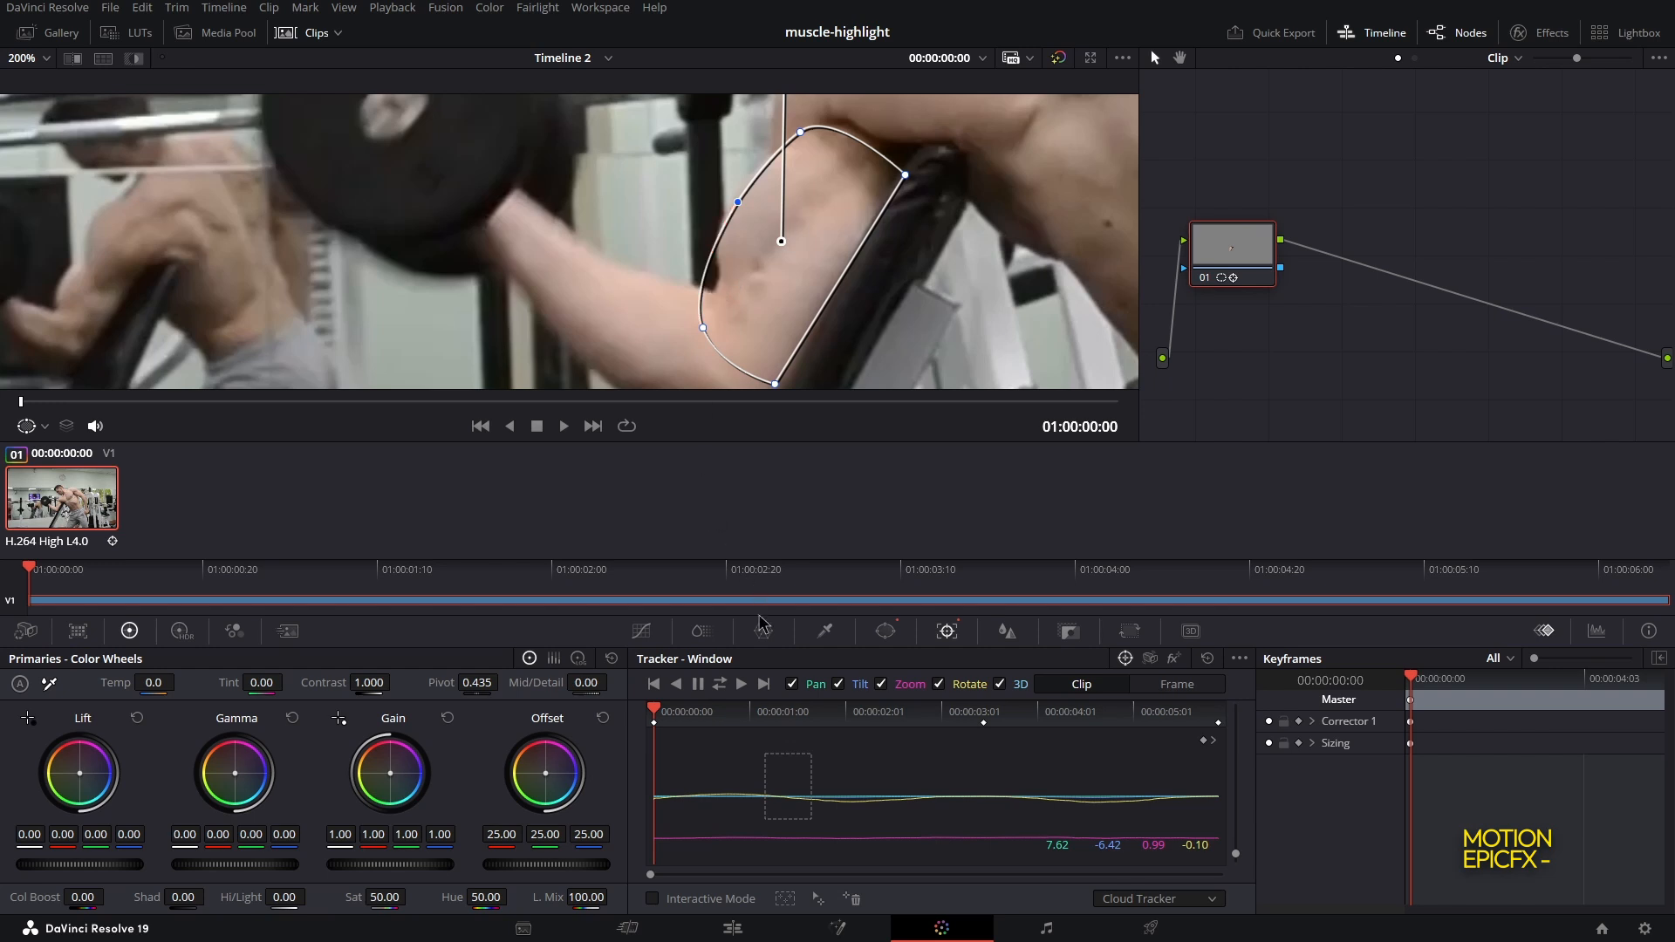
pyautogui.moveTo(658, 714)
pyautogui.mouseDown()
pyautogui.moveTo(671, 713)
pyautogui.moveTo(651, 712)
pyautogui.mouseUp()
pyautogui.click(1178, 690)
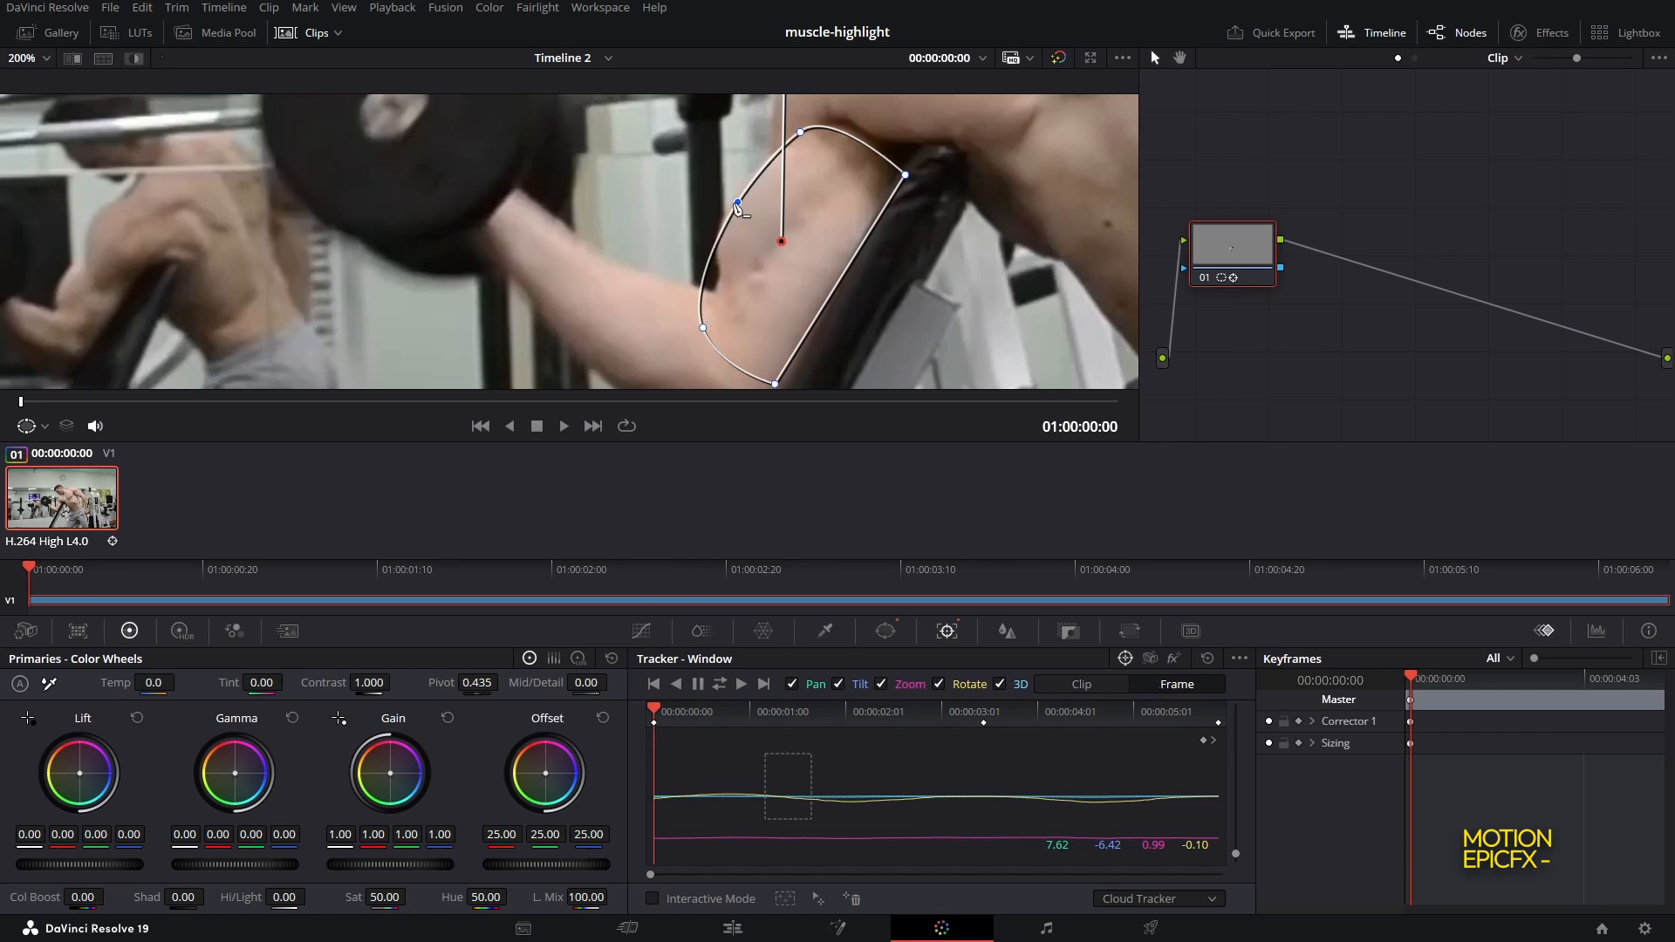
pyautogui.moveTo(707, 332); pyautogui.dragTo(725, 291)
# Adjust the curve's points to follow the bicep at 01:00:00:23 and 01:00:01:19
pyautogui.moveTo(29, 402); pyautogui.dragTo(164, 417)
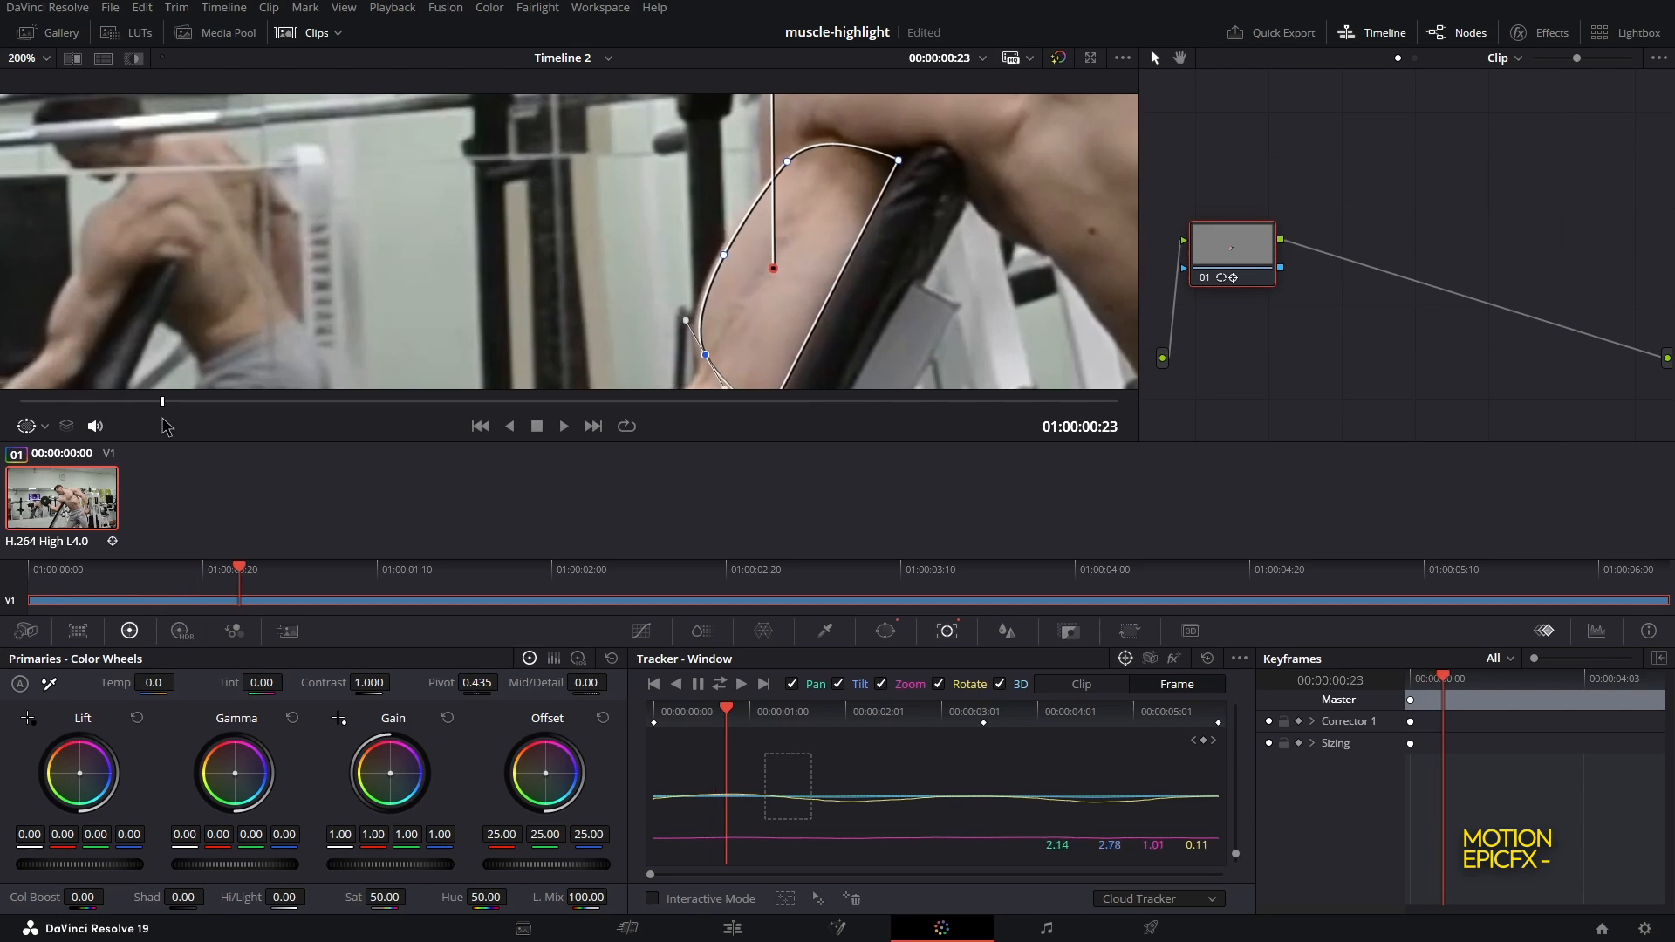
pyautogui.moveTo(675, 298); pyautogui.dragTo(777, 219)
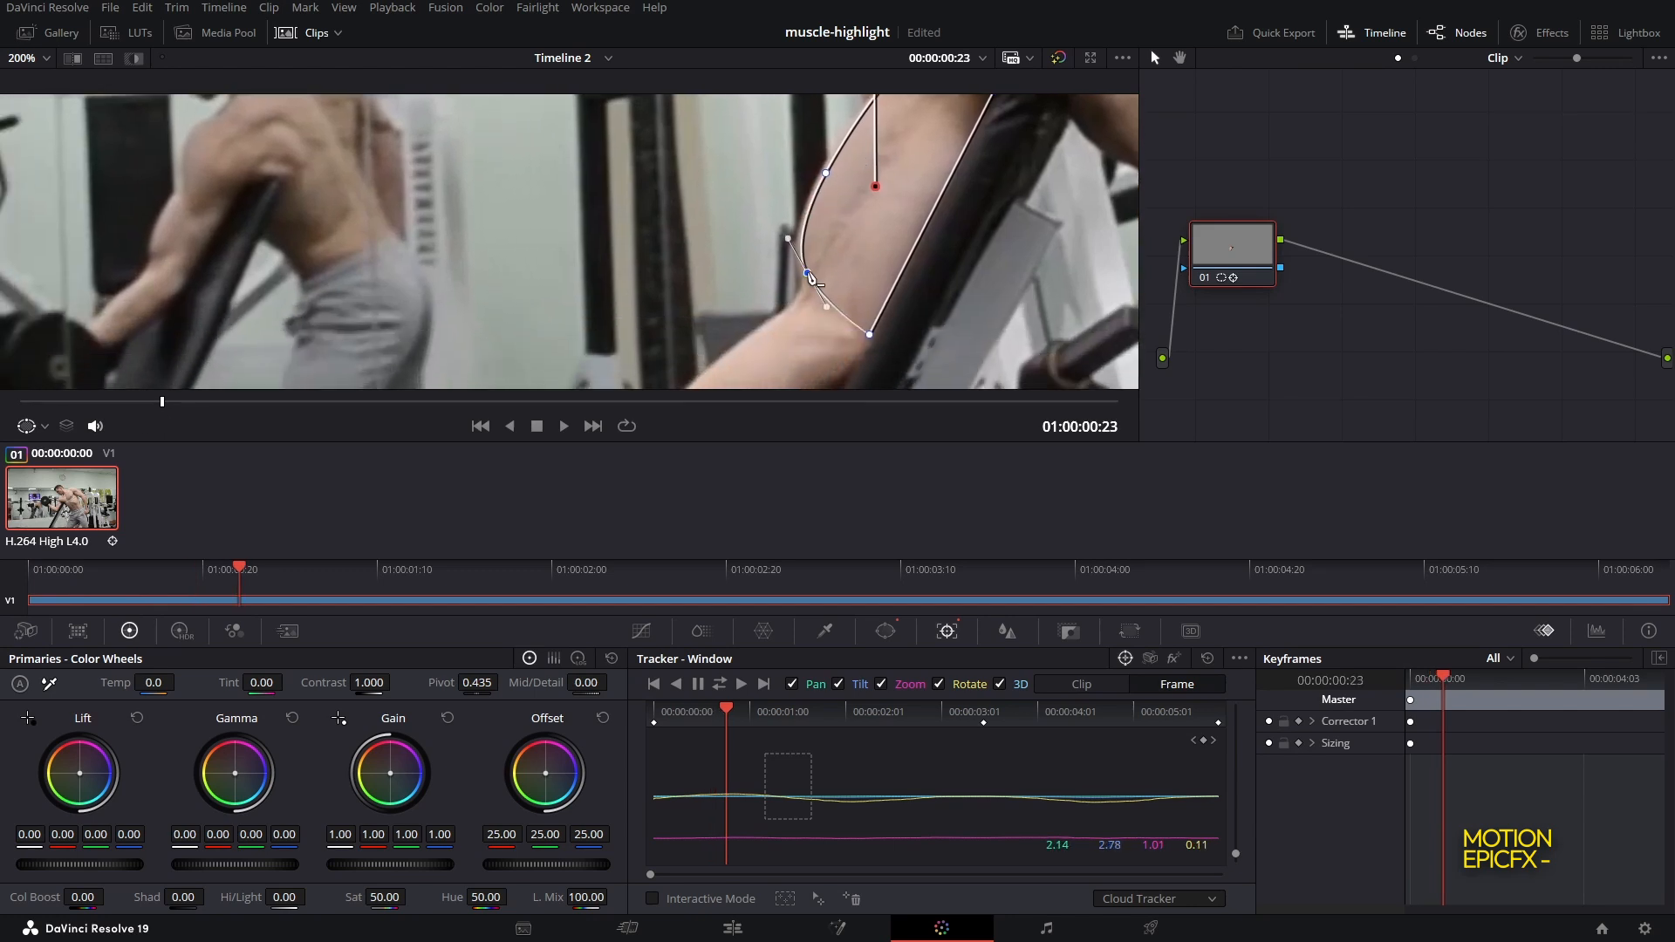
pyautogui.moveTo(810, 278); pyautogui.dragTo(801, 279)
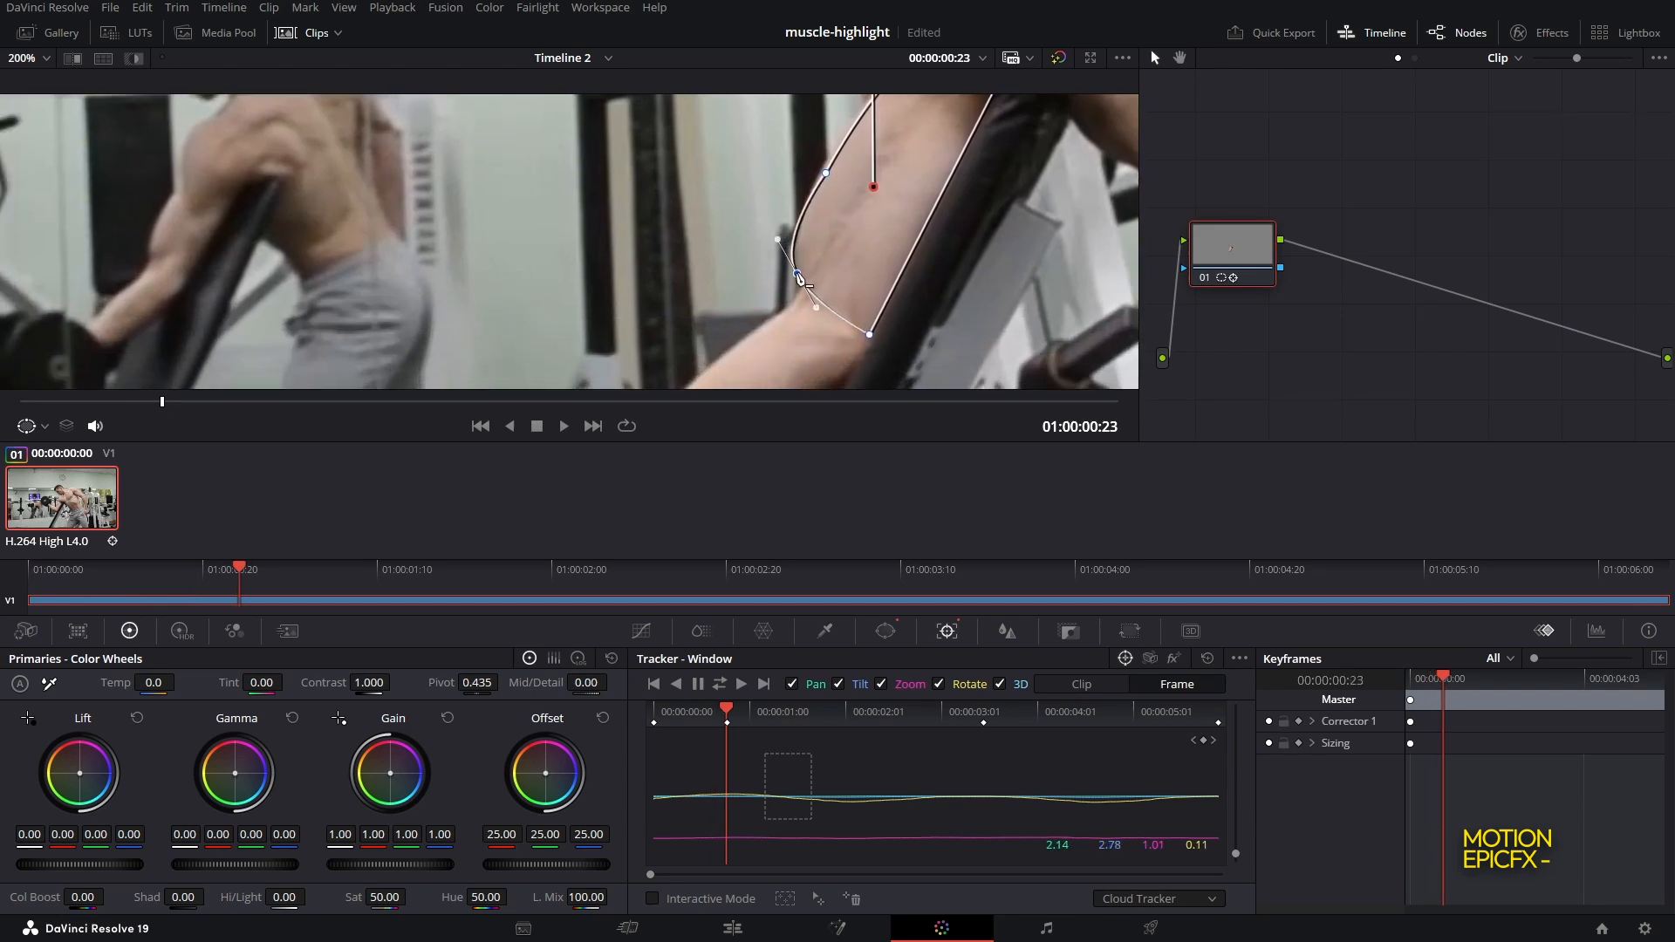
pyautogui.moveTo(930, 242); pyautogui.dragTo(883, 302)
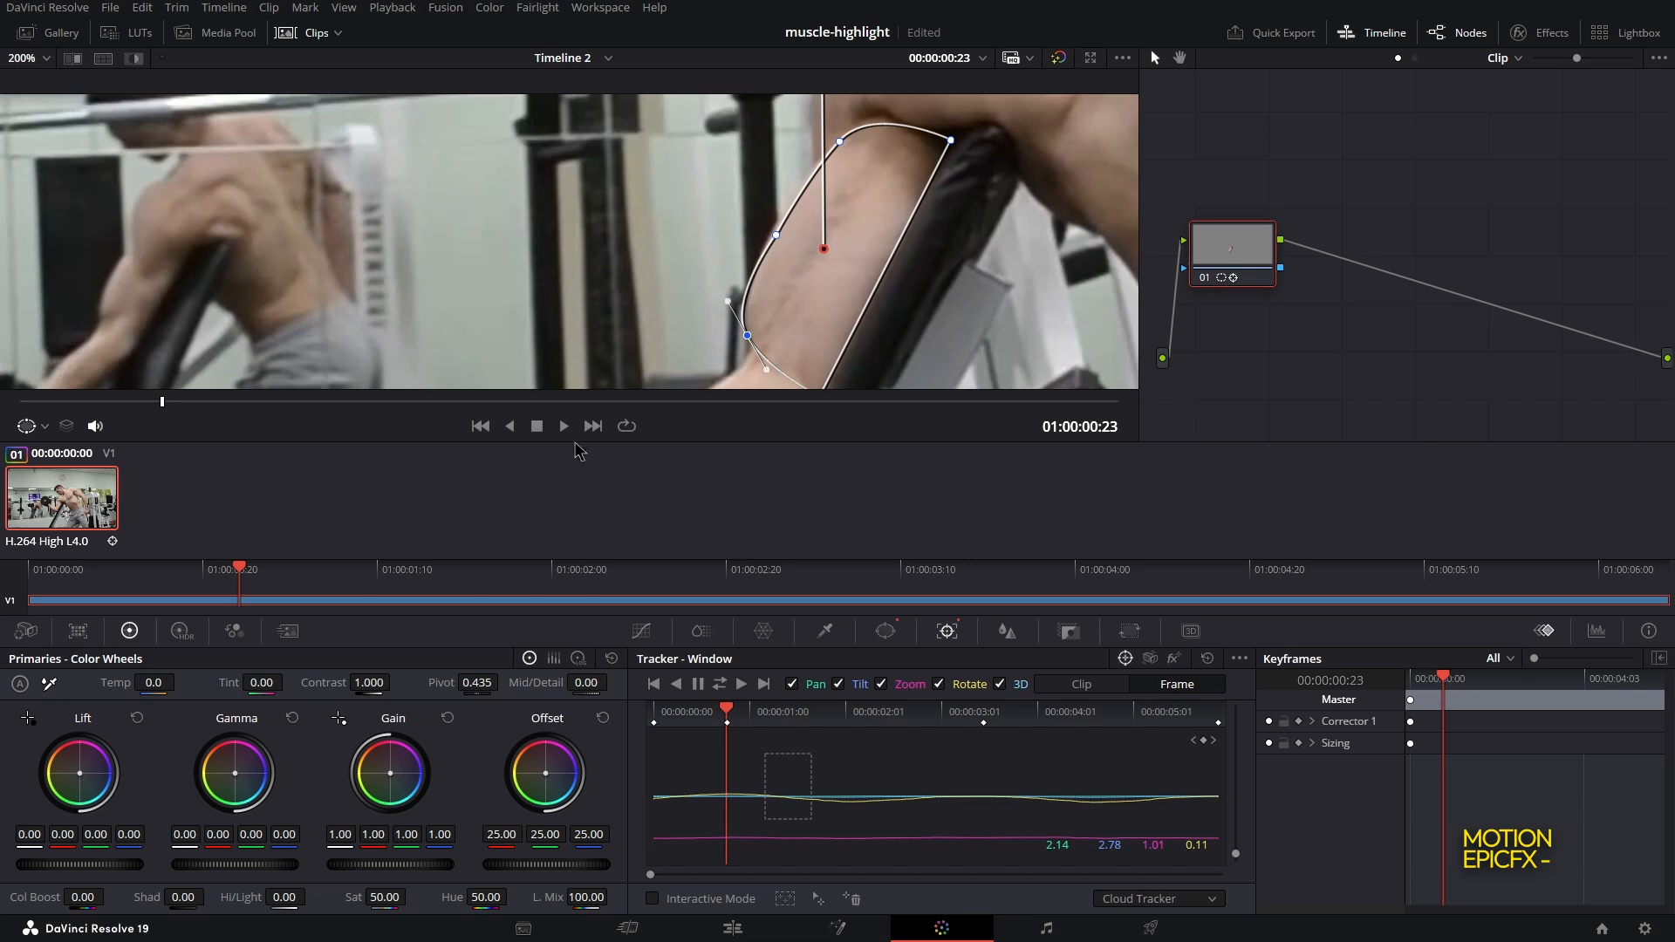
pyautogui.moveTo(181, 407); pyautogui.dragTo(324, 406)
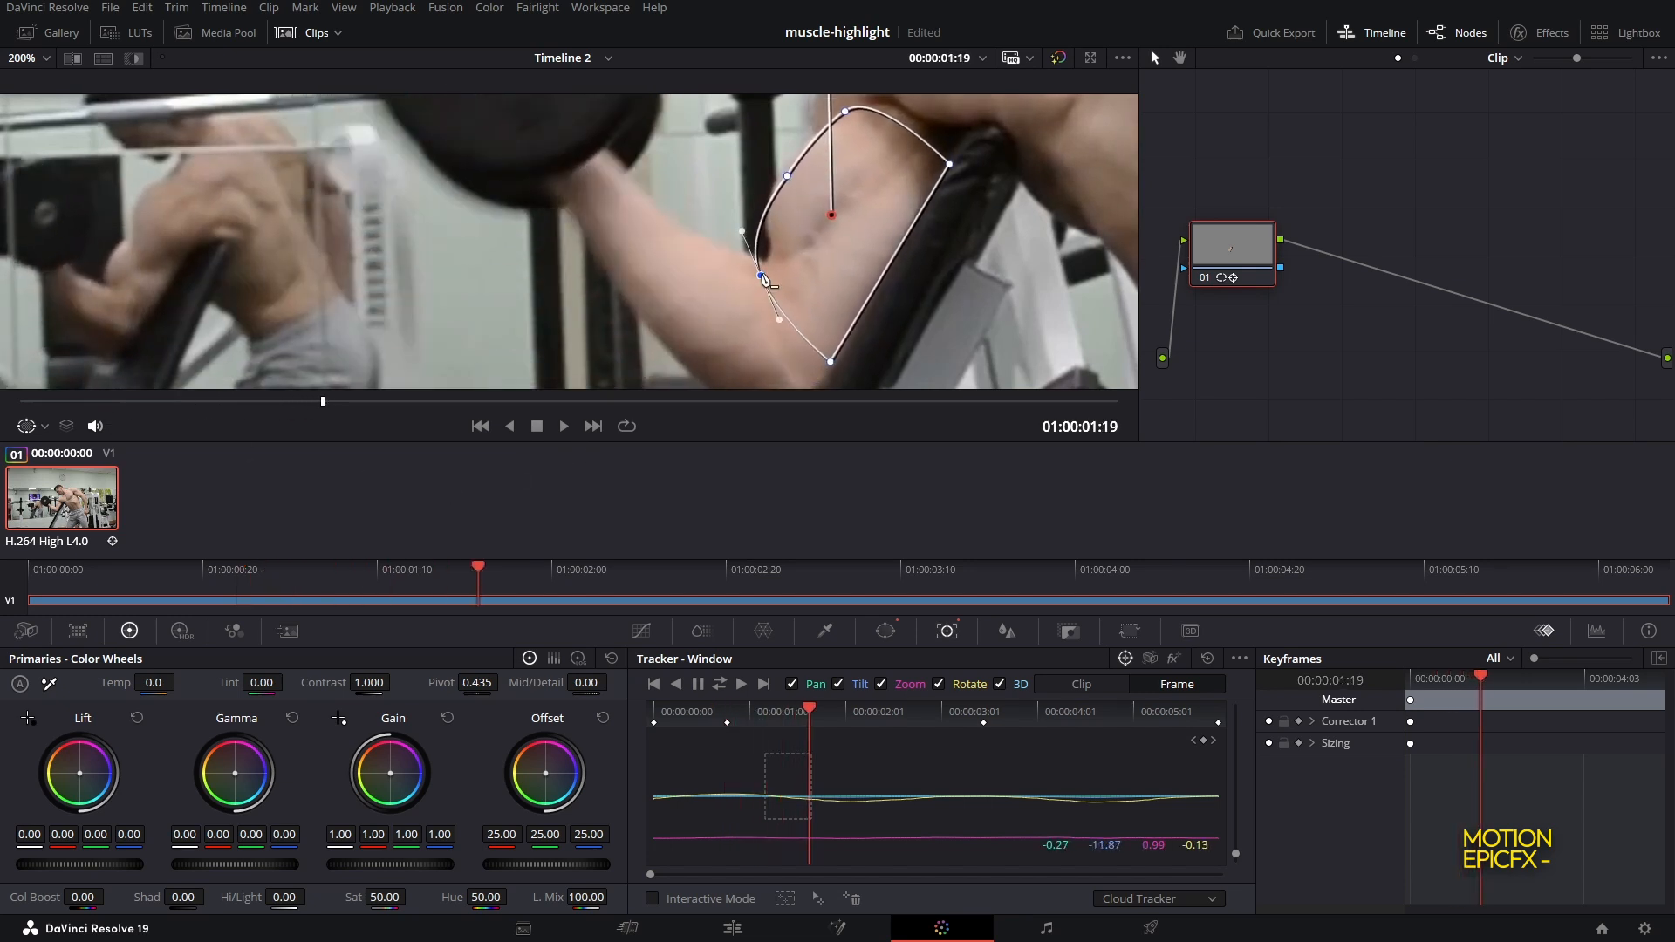
pyautogui.moveTo(763, 279); pyautogui.dragTo(774, 263)
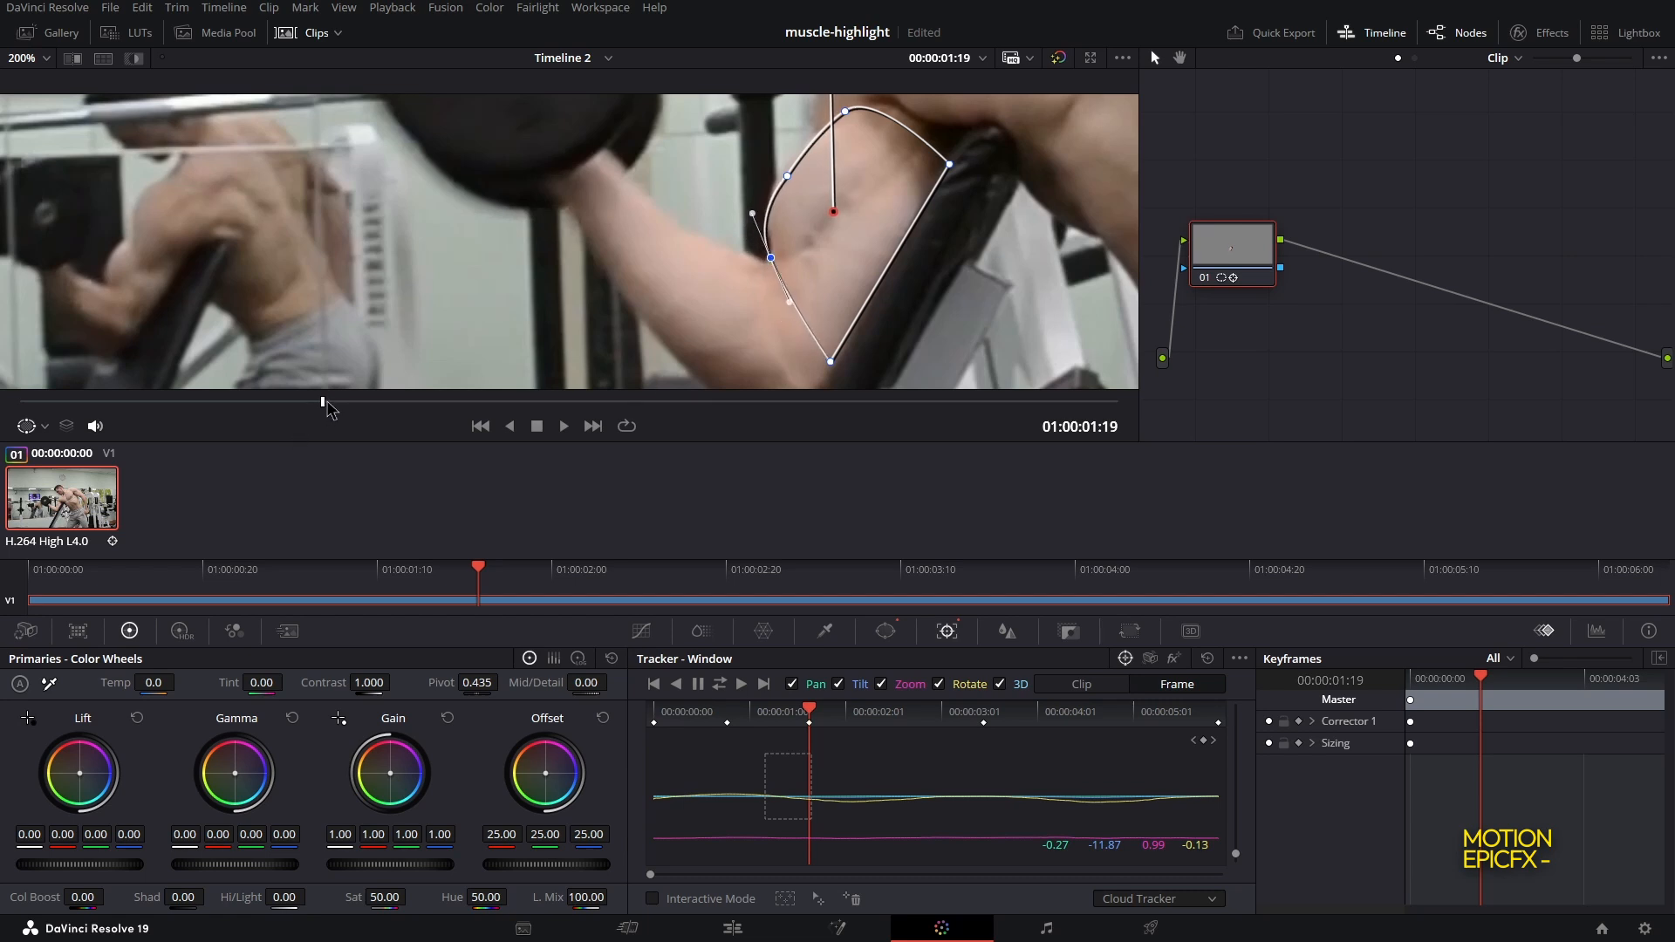
# Adjust the curve's points around the bicep at 01:00:02:01
pyautogui.moveTo(327, 411); pyautogui.dragTo(397, 407)
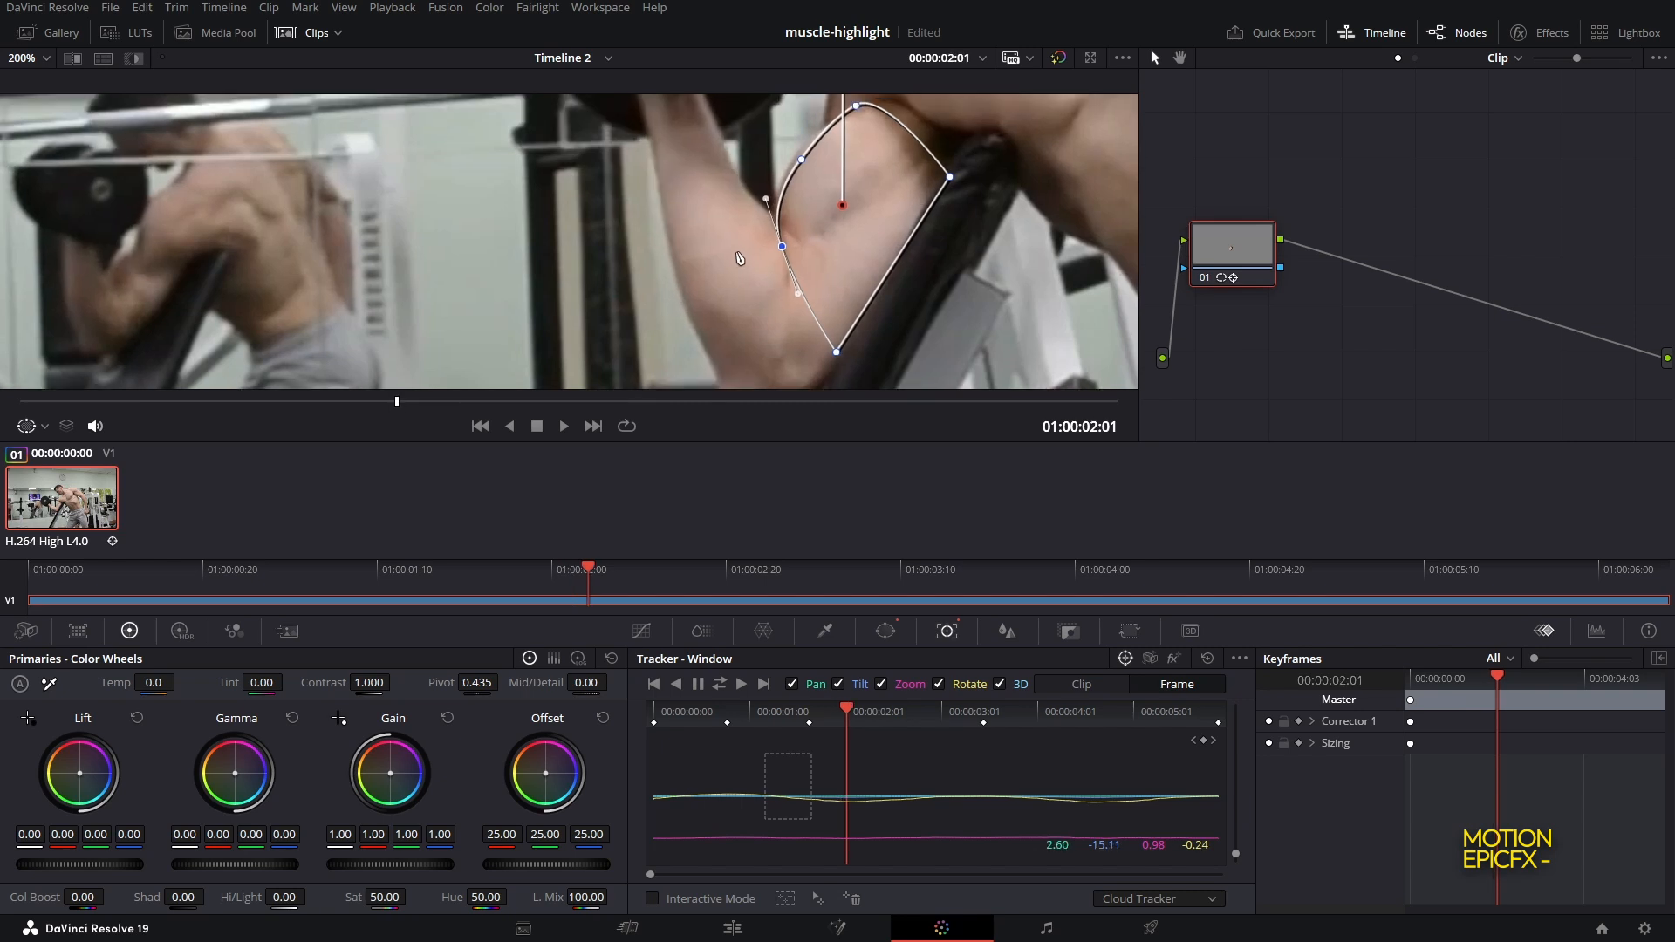
pyautogui.moveTo(738, 254); pyautogui.dragTo(730, 298)
pyautogui.moveTo(793, 206); pyautogui.dragTo(791, 200)
# Move toward the clip's end and correct the curve's points at 01:00:05:22 and 01:00:05:28
pyautogui.moveTo(472, 403); pyautogui.dragTo(508, 403)
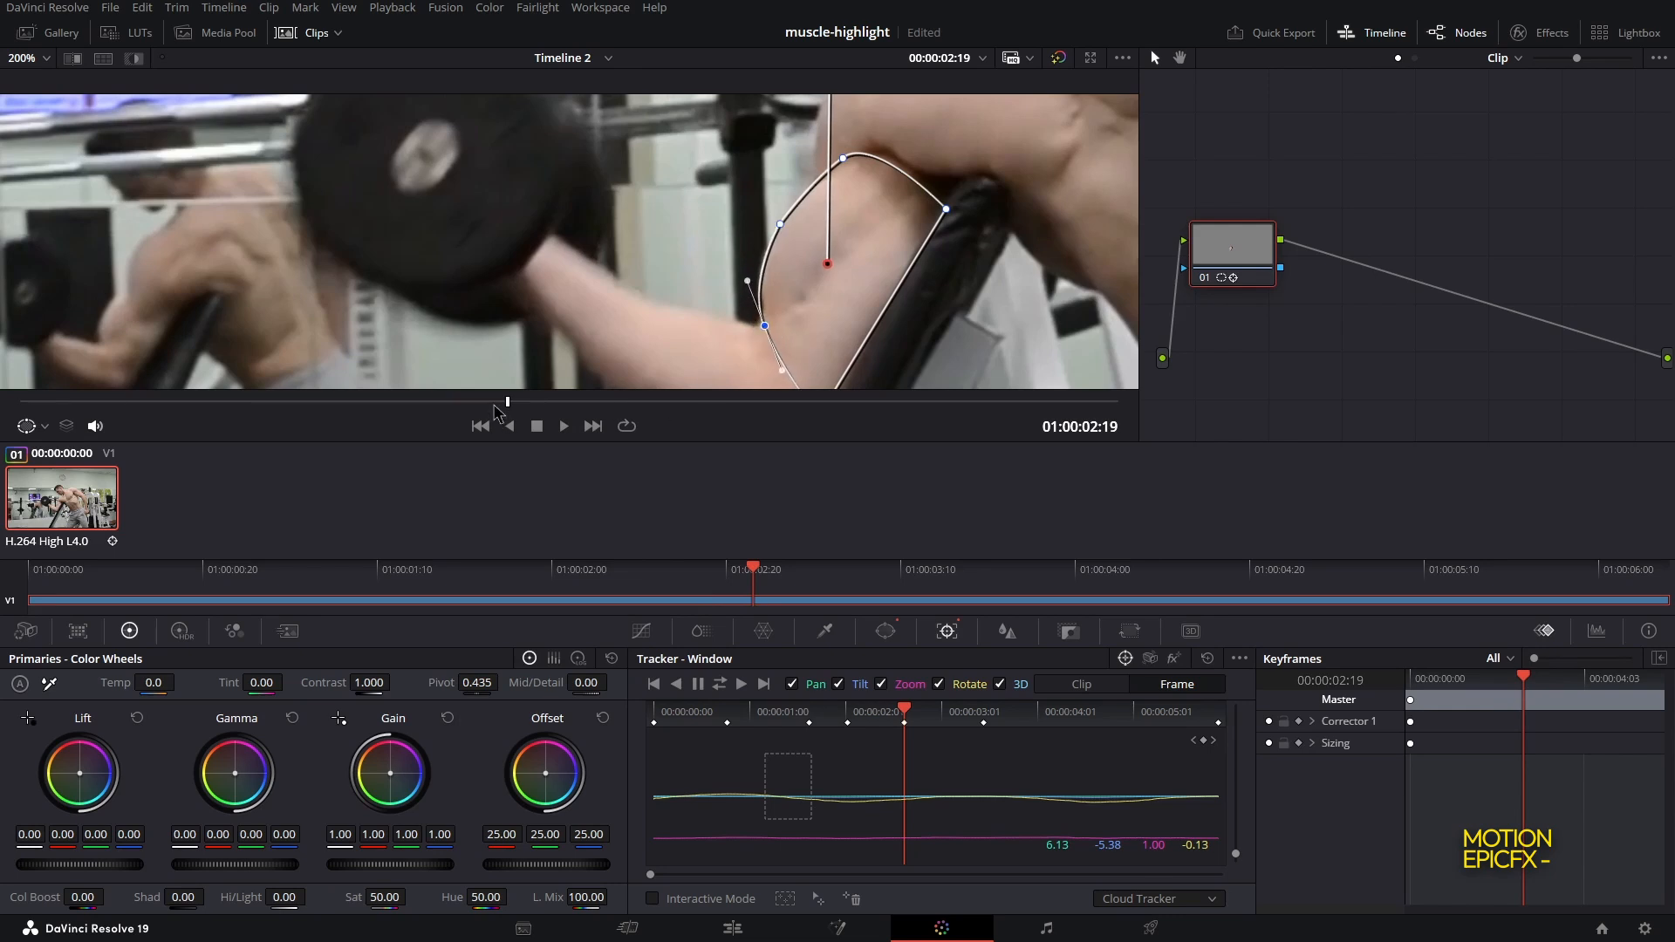
pyautogui.moveTo(495, 412); pyautogui.dragTo(793, 396)
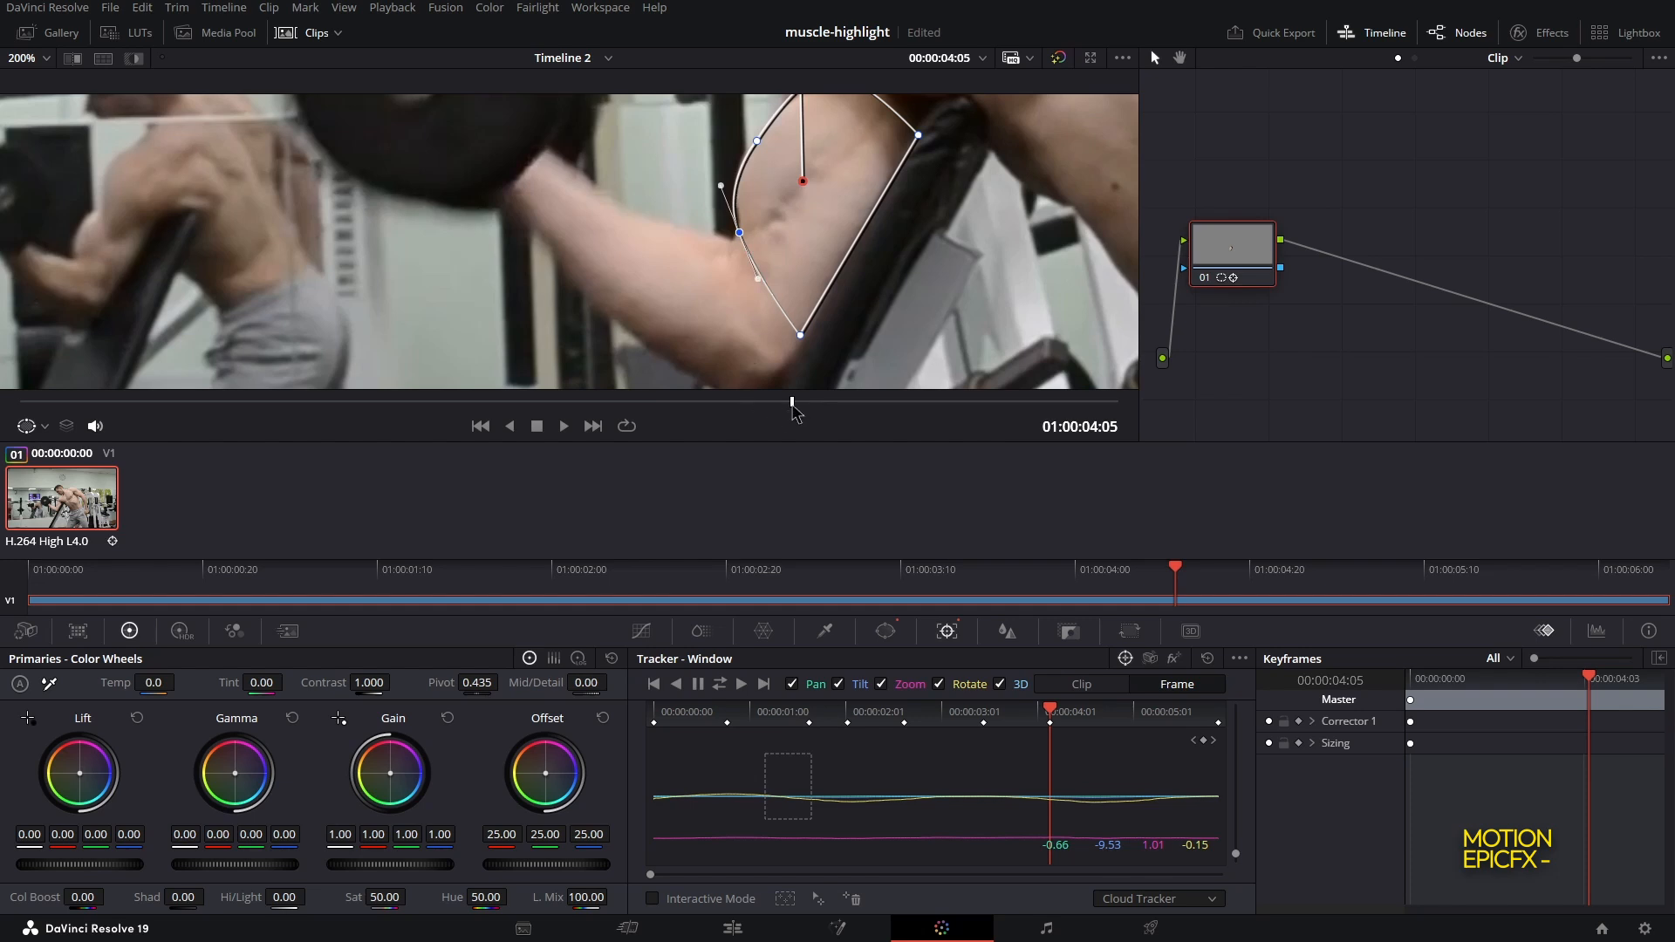
pyautogui.moveTo(793, 403); pyautogui.dragTo(1086, 378)
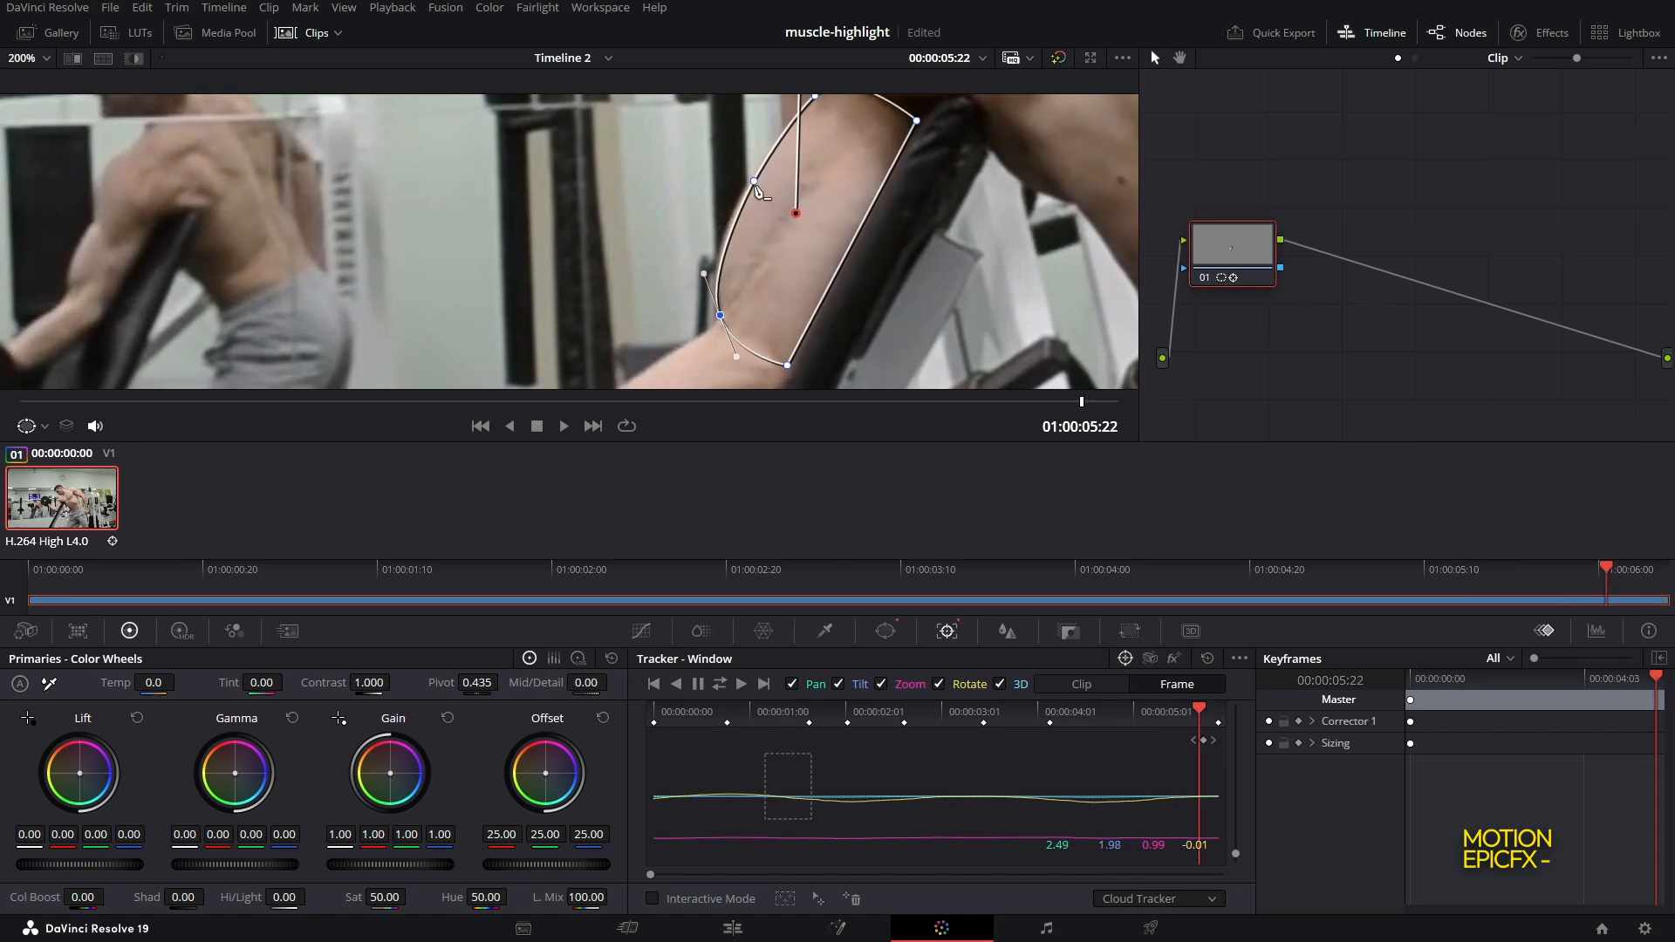
pyautogui.moveTo(754, 180); pyautogui.dragTo(749, 178)
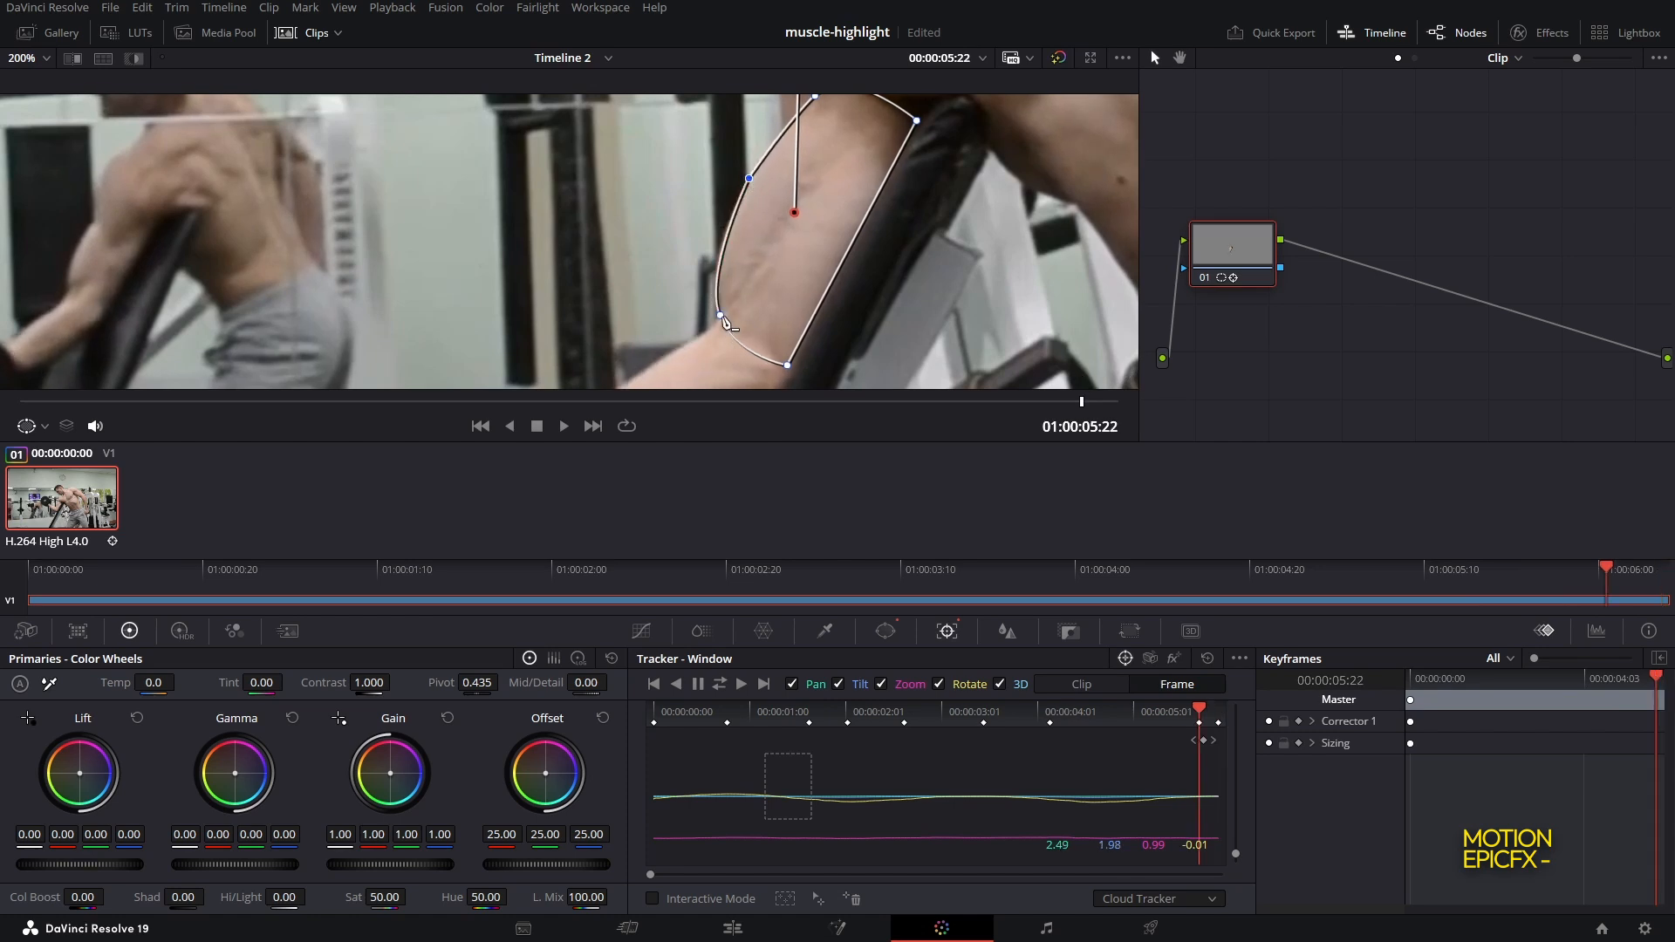
pyautogui.moveTo(723, 321); pyautogui.dragTo(721, 323)
pyautogui.moveTo(1082, 402); pyautogui.dragTo(1124, 404)
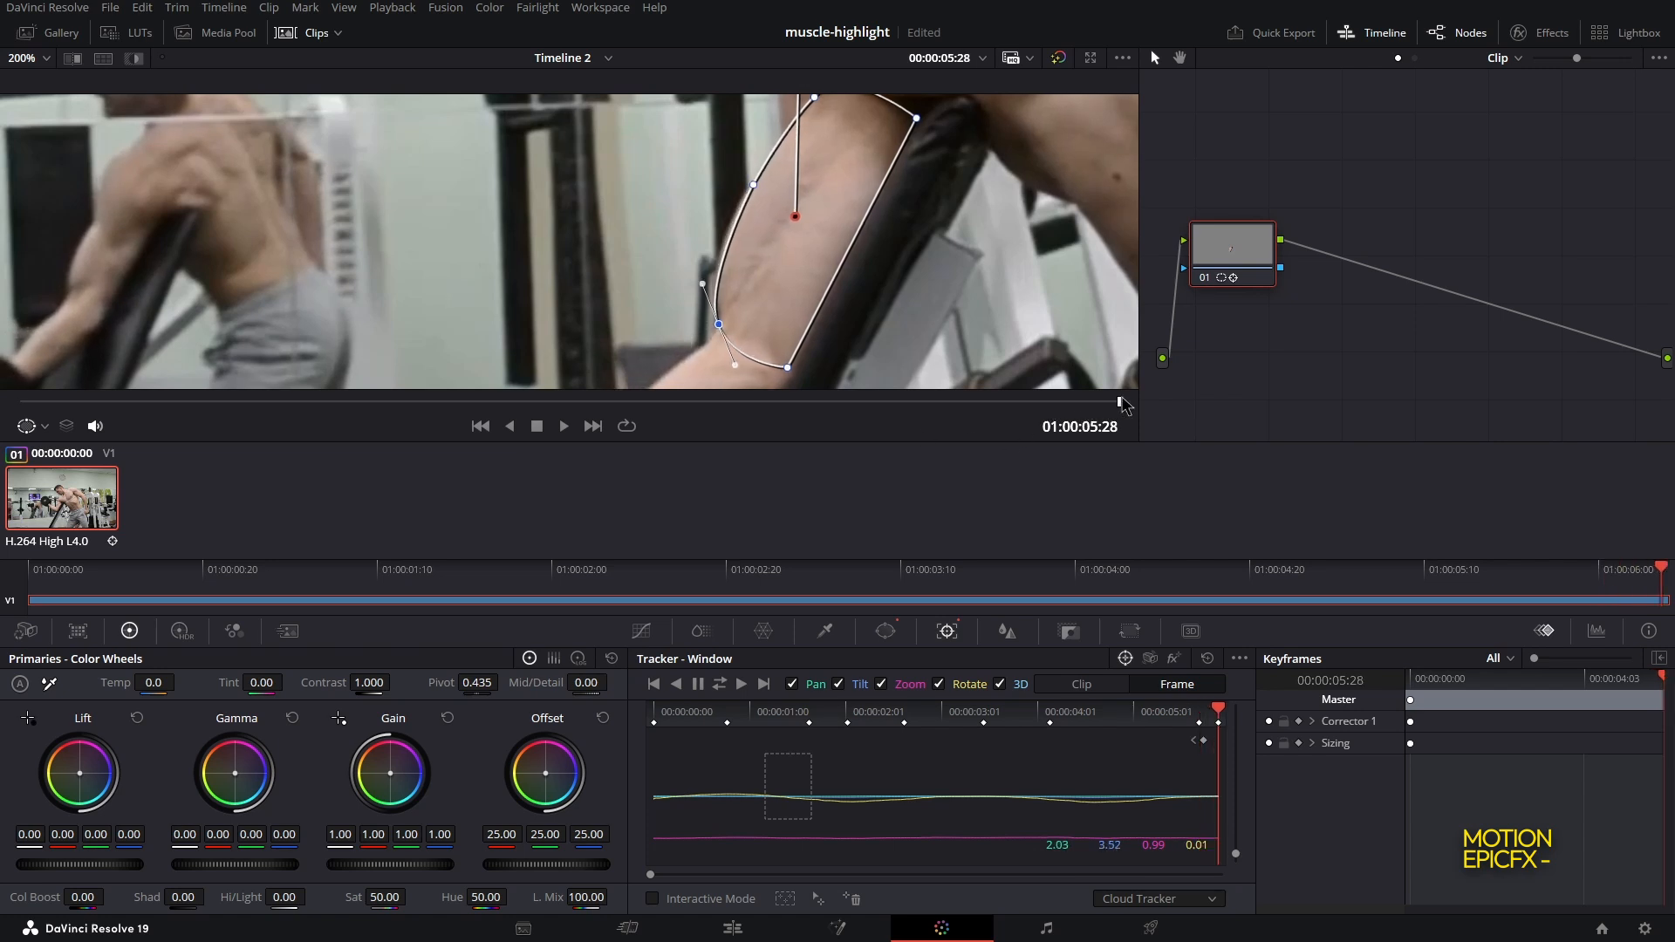
pyautogui.moveTo(986, 264); pyautogui.dragTo(954, 312)
# Refine the curve's upper-right point on the bicep at the first frame and early in the clip
pyautogui.moveTo(88, 402); pyautogui.dragTo(13, 401)
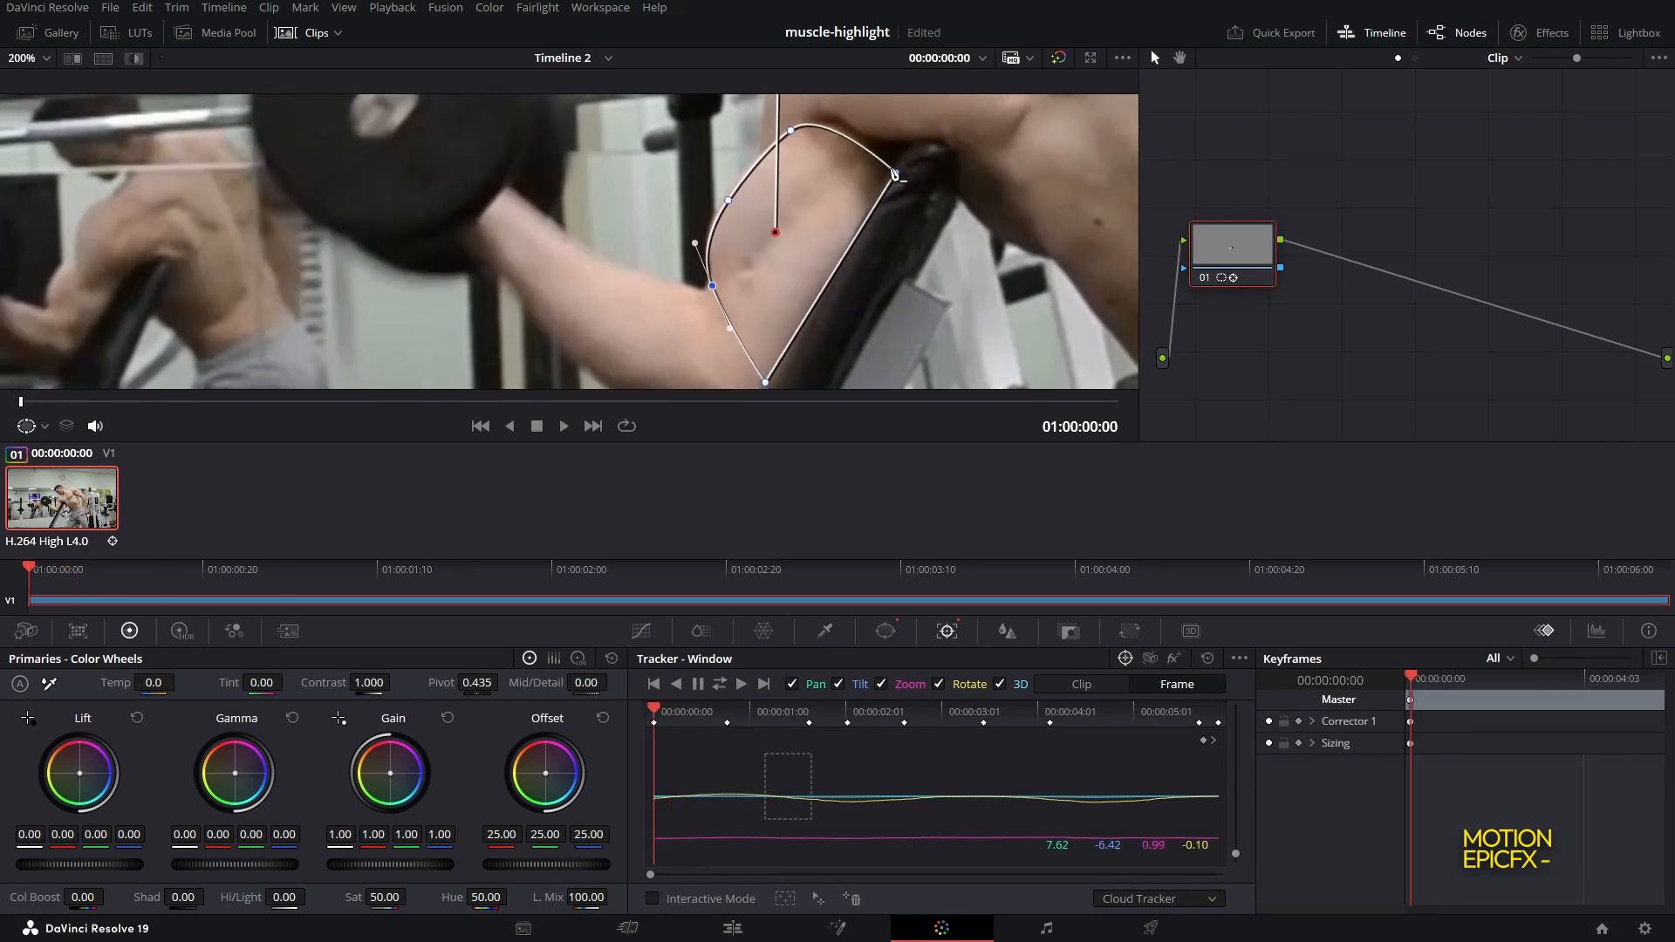
pyautogui.moveTo(897, 177); pyautogui.dragTo(899, 156)
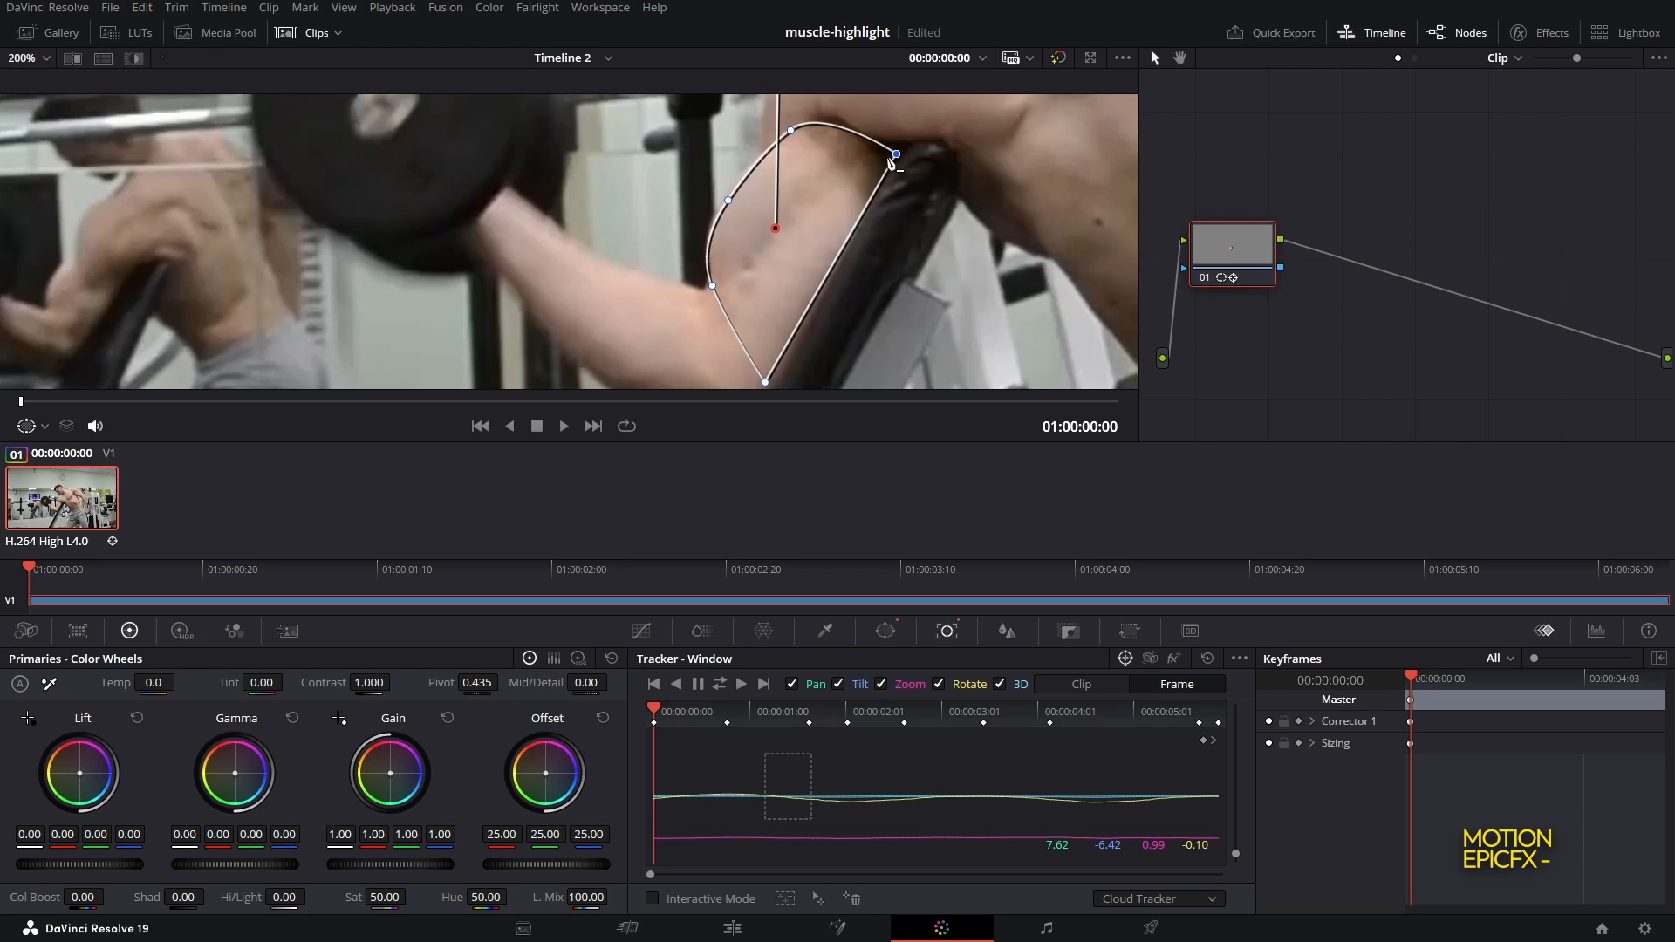
pyautogui.moveTo(27, 404); pyautogui.dragTo(335, 404)
pyautogui.moveTo(890, 189); pyautogui.dragTo(897, 158)
# Adjust the curve's upper-right point to follow the bicep at 01:00:02:06 and 01:00:02:28
pyautogui.moveTo(337, 404); pyautogui.dragTo(428, 404)
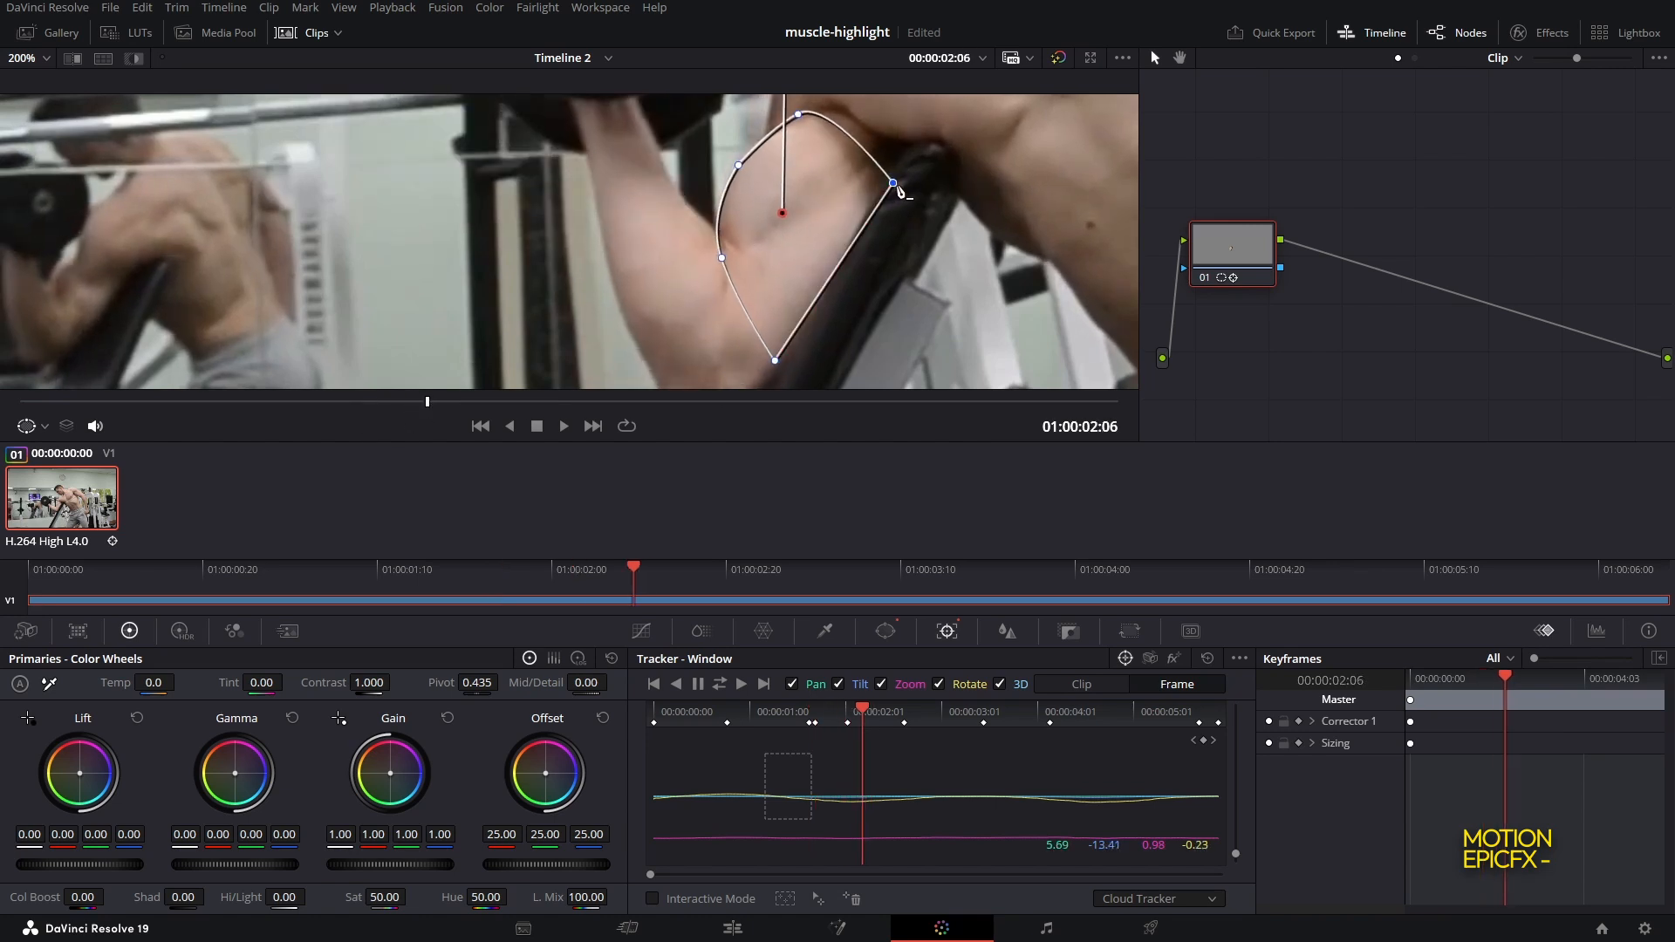
pyautogui.moveTo(899, 189); pyautogui.dragTo(904, 155)
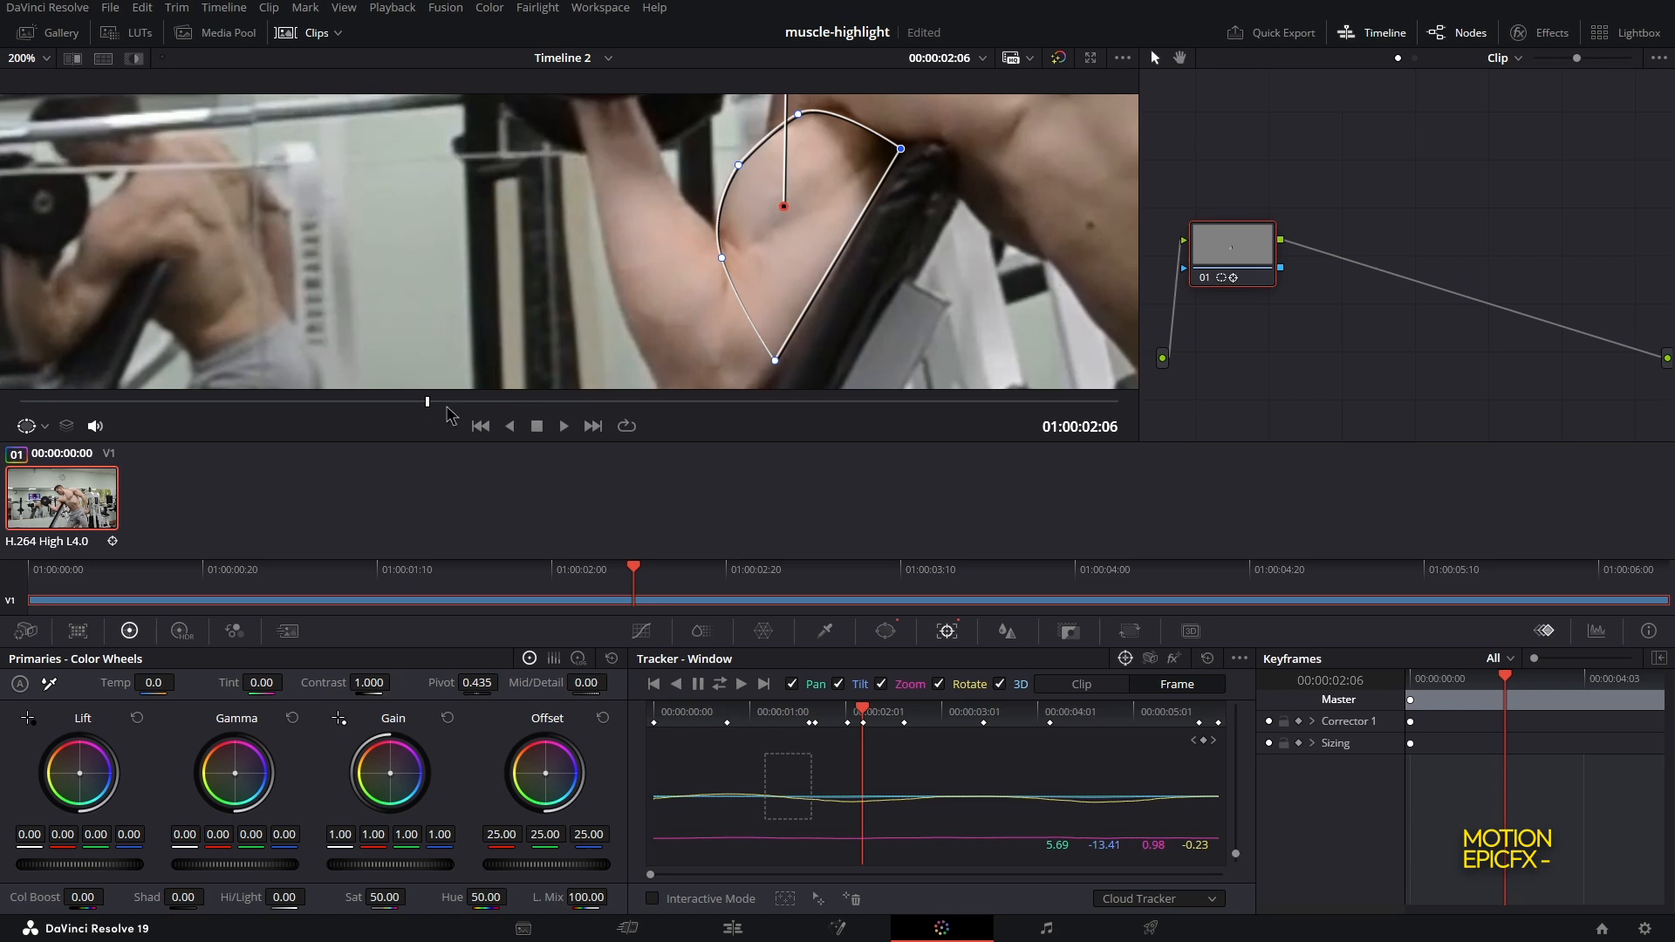
pyautogui.moveTo(447, 404); pyautogui.dragTo(564, 404)
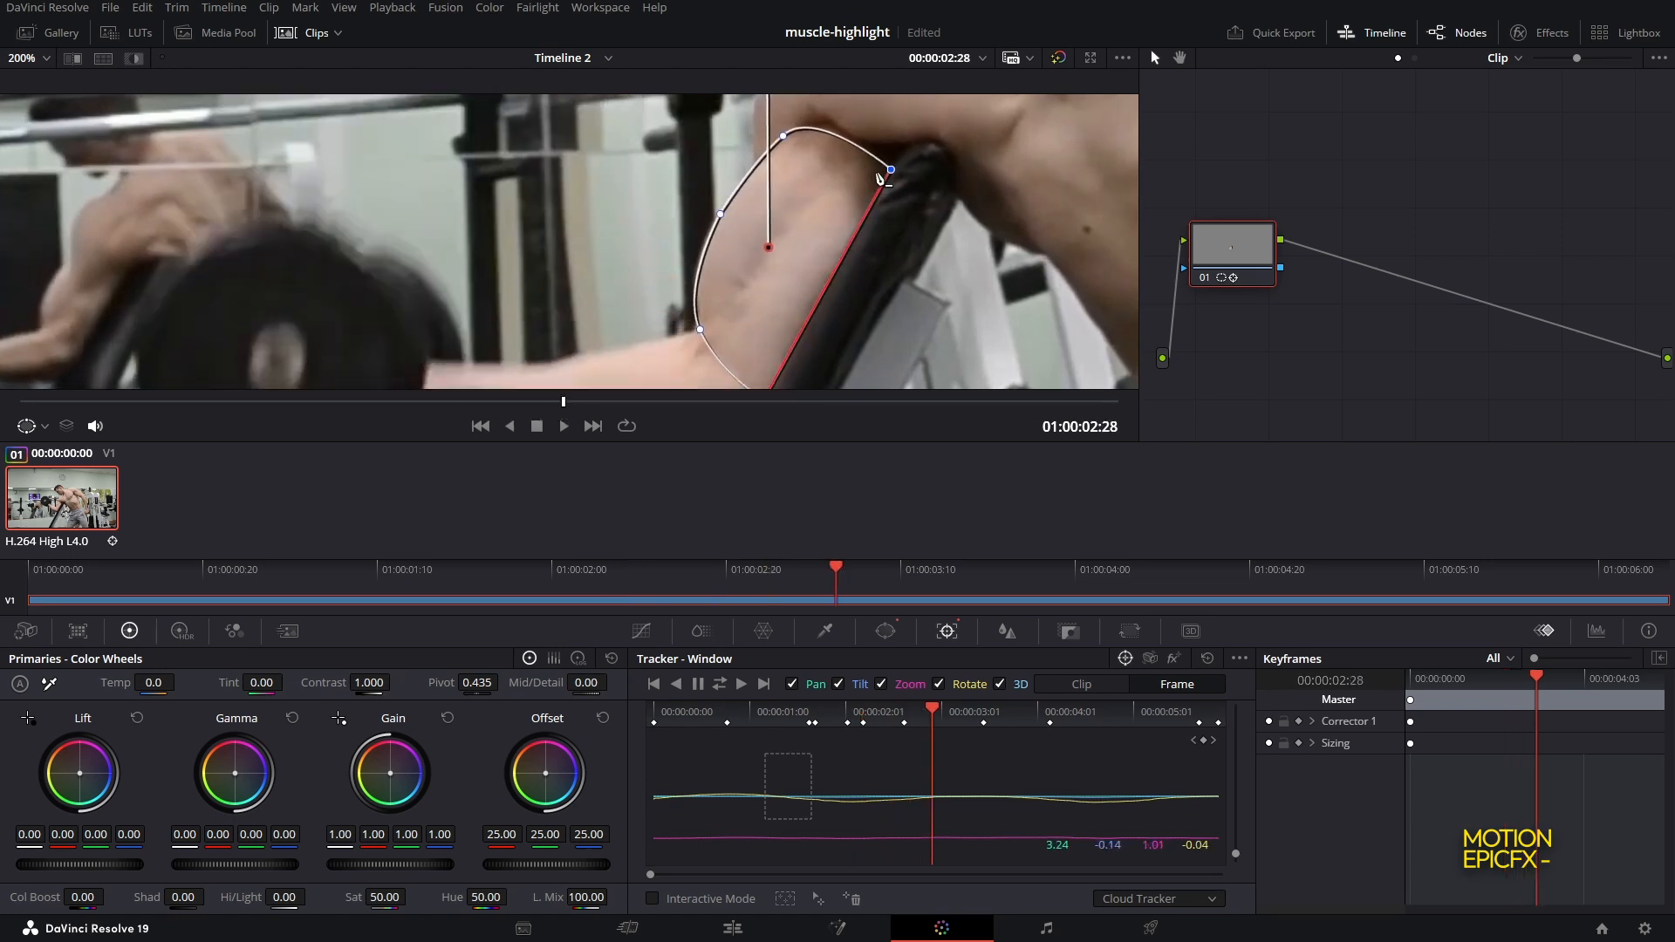
pyautogui.moveTo(891, 170); pyautogui.dragTo(895, 158)
# Adjust the curve's upper-right point to follow the bicep at 01:00:03:27 and 01:00:04:20
pyautogui.moveTo(563, 403); pyautogui.dragTo(743, 402)
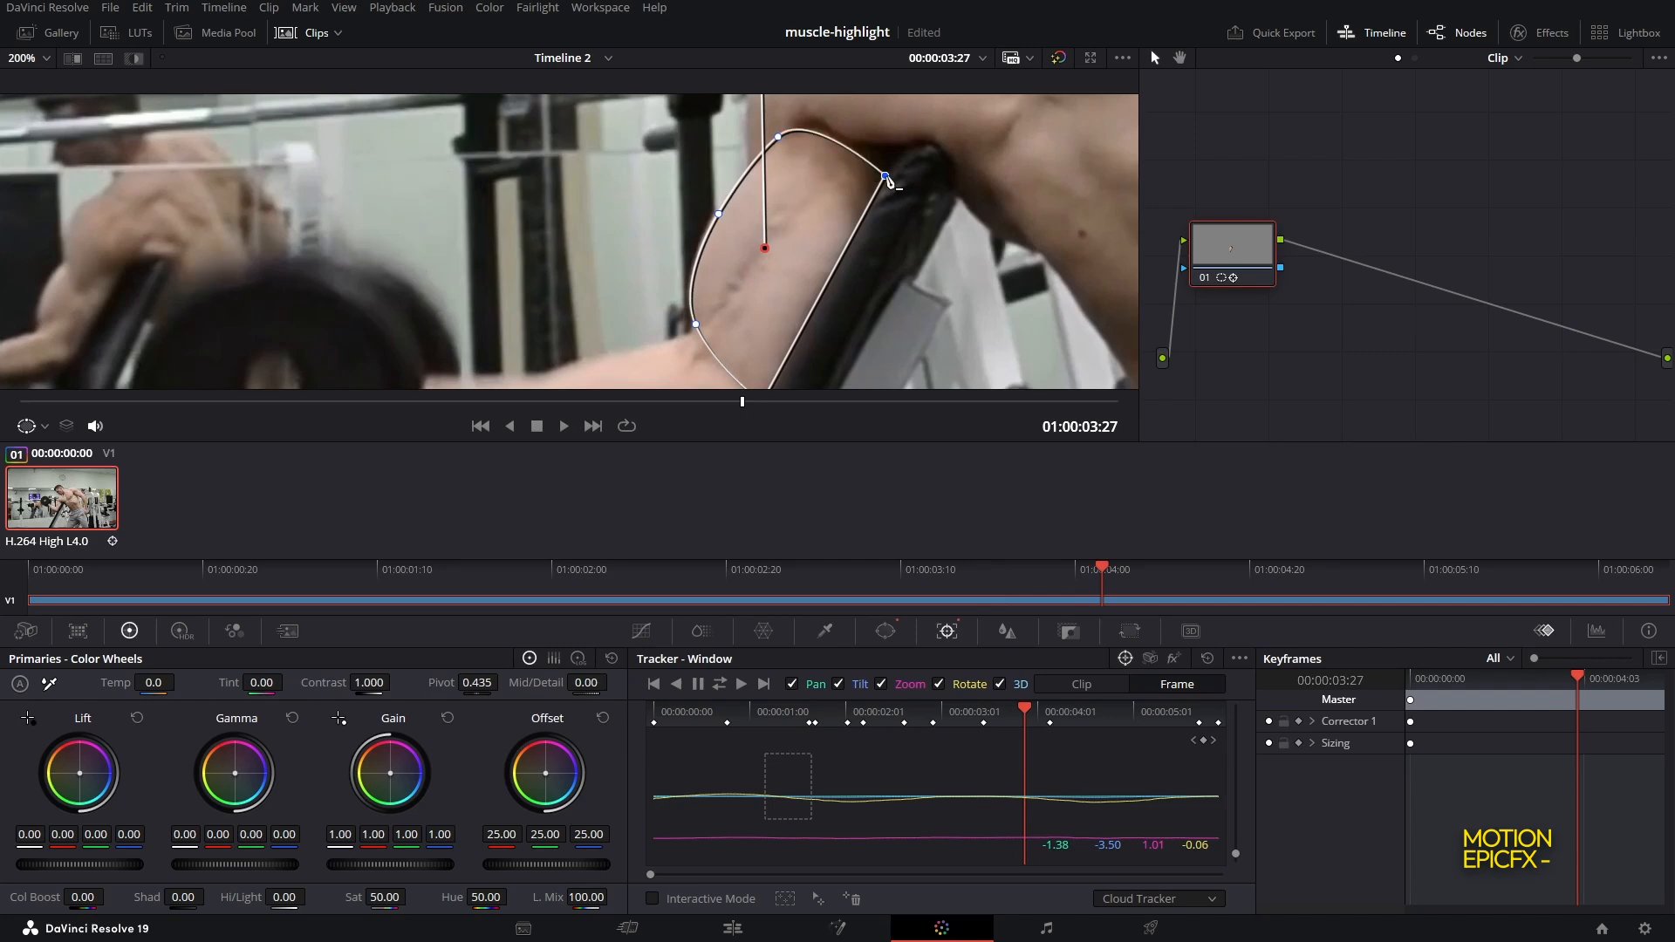
pyautogui.moveTo(886, 176); pyautogui.dragTo(899, 159)
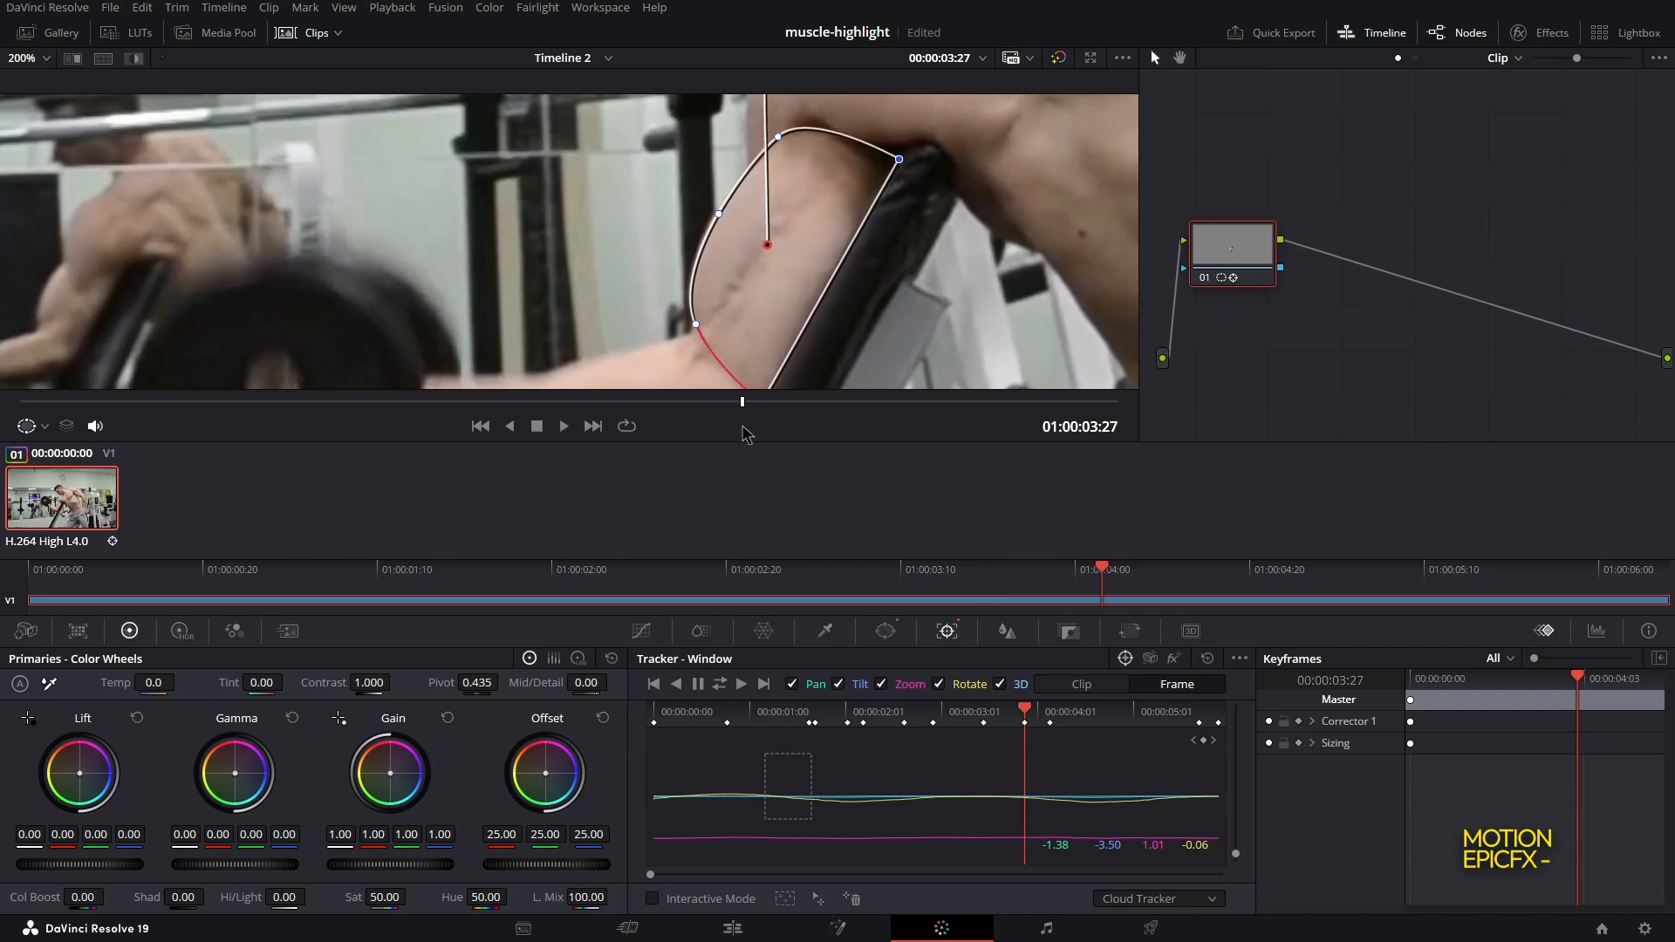
pyautogui.moveTo(744, 403); pyautogui.dragTo(884, 403)
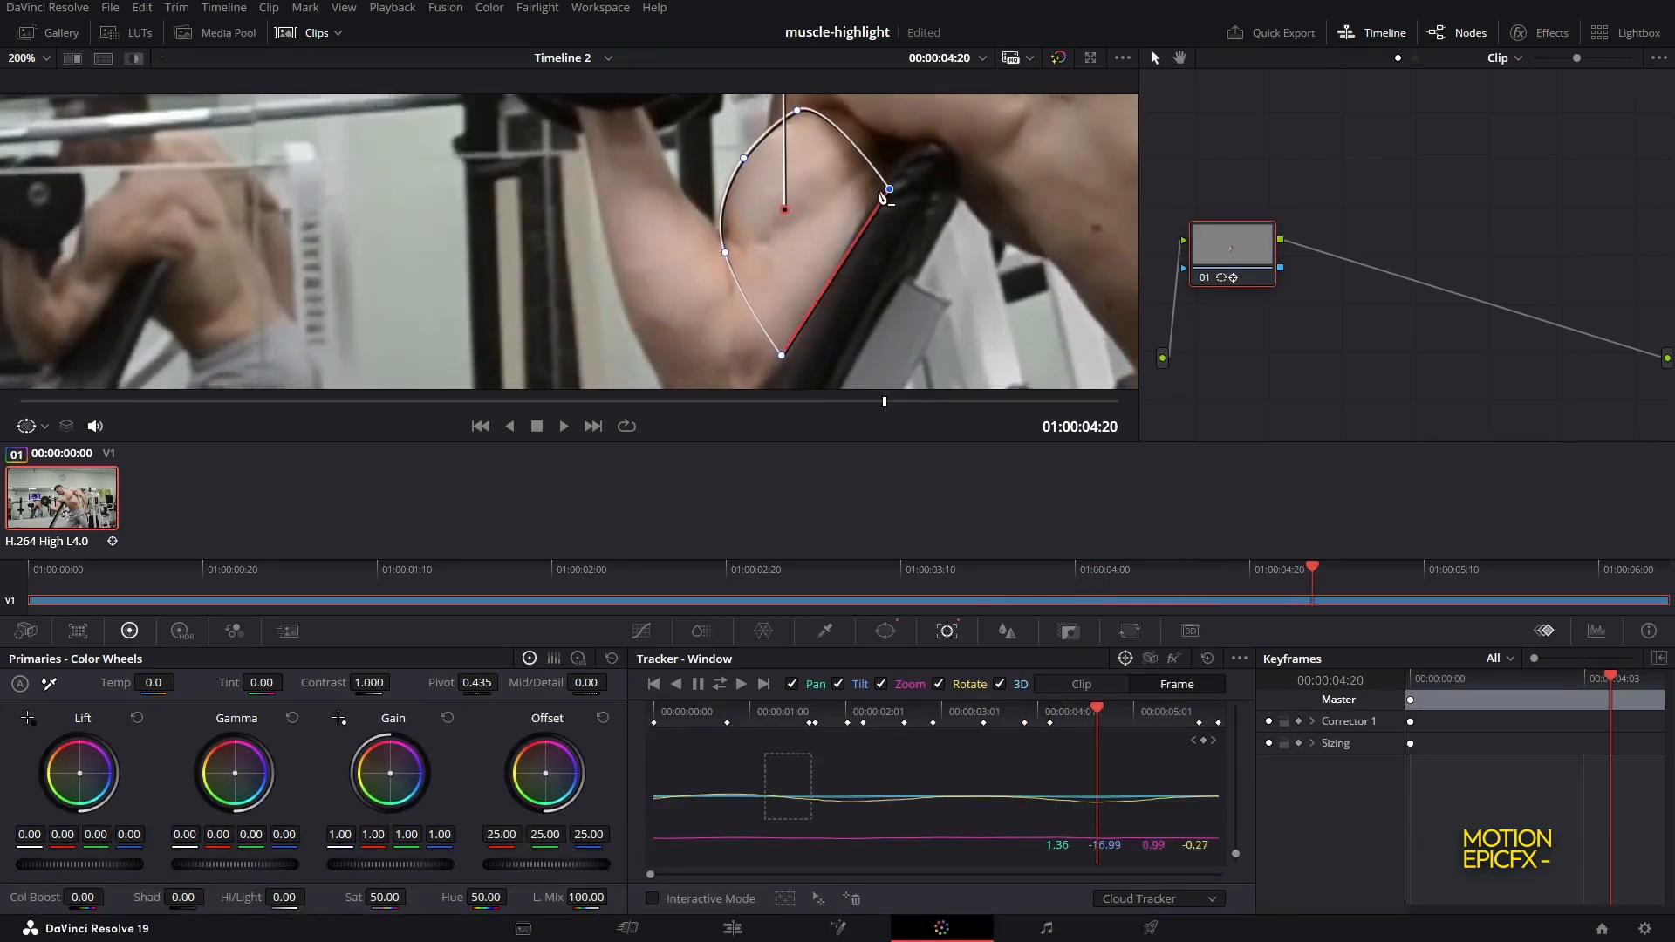
pyautogui.moveTo(890, 189); pyautogui.dragTo(900, 155)
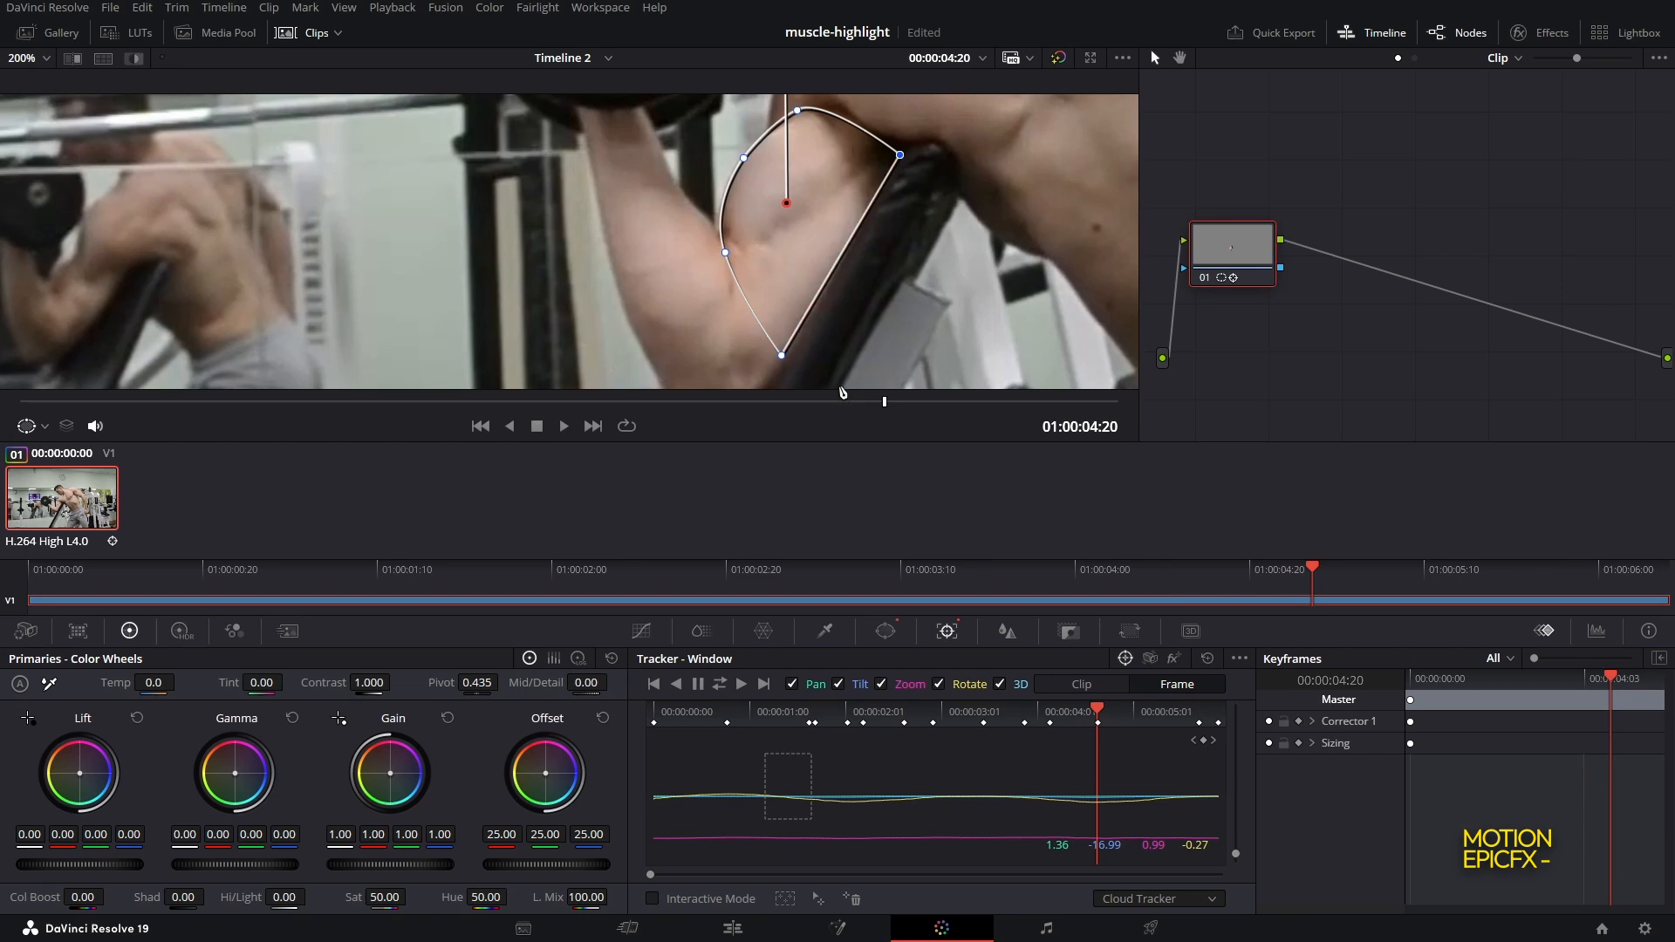
# Move to the clip's last frame and correct the curve's lower-left point on the bicep
pyautogui.moveTo(884, 402); pyautogui.dragTo(933, 403)
pyautogui.moveTo(1034, 404); pyautogui.dragTo(1126, 393)
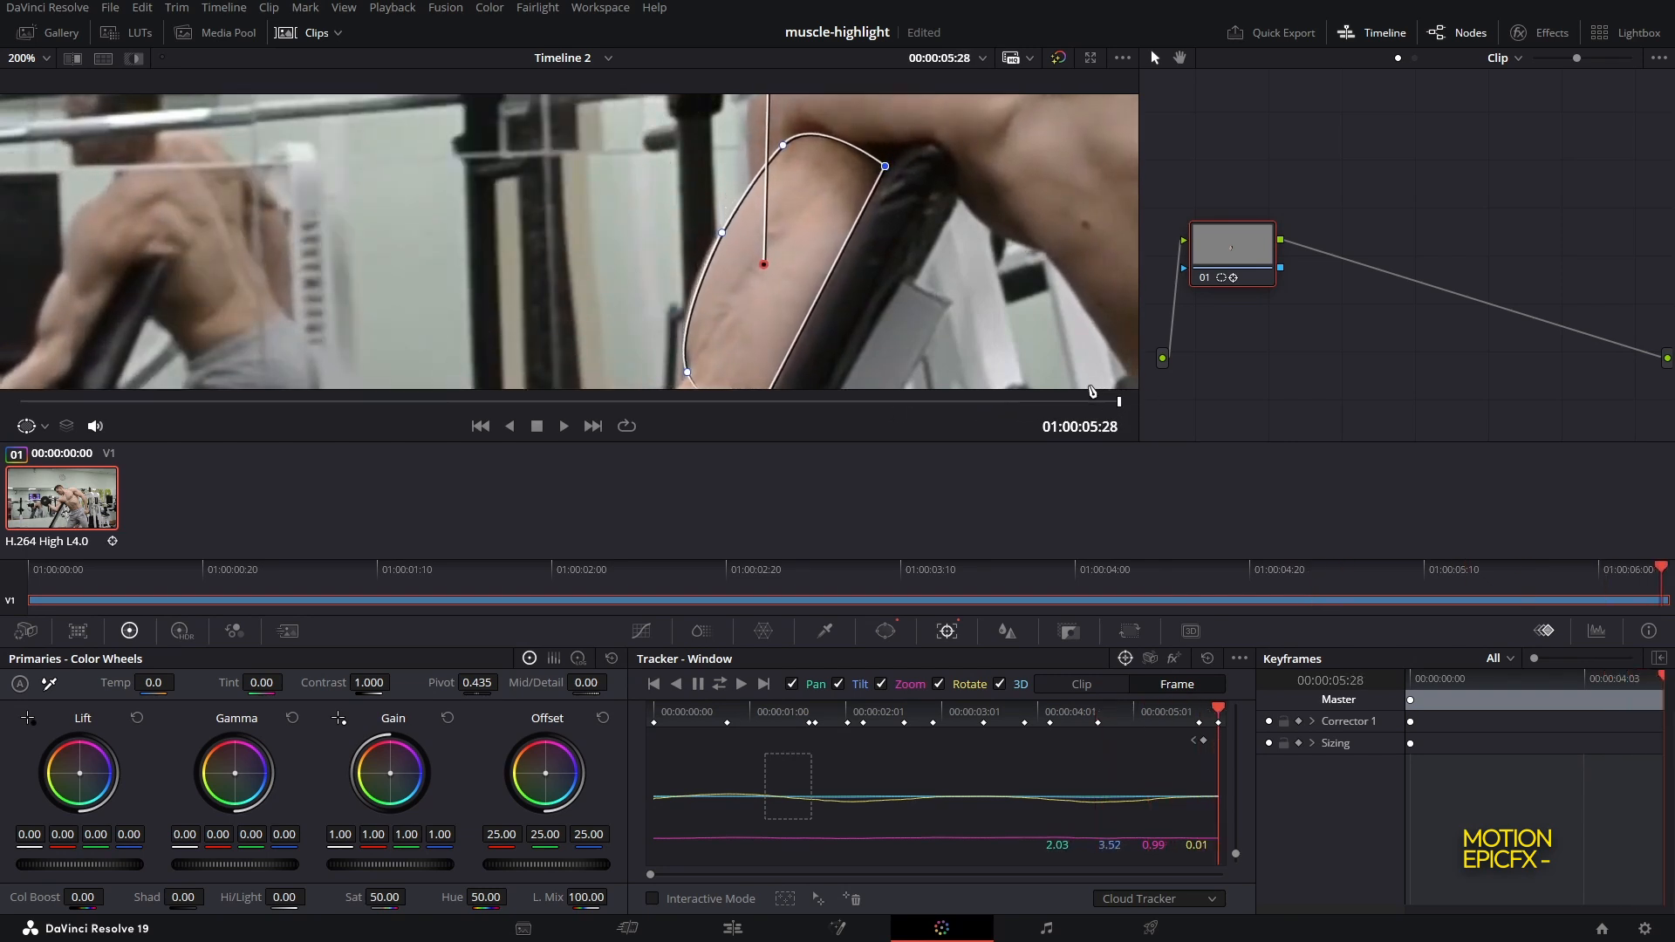
pyautogui.moveTo(719, 313); pyautogui.dragTo(756, 262)
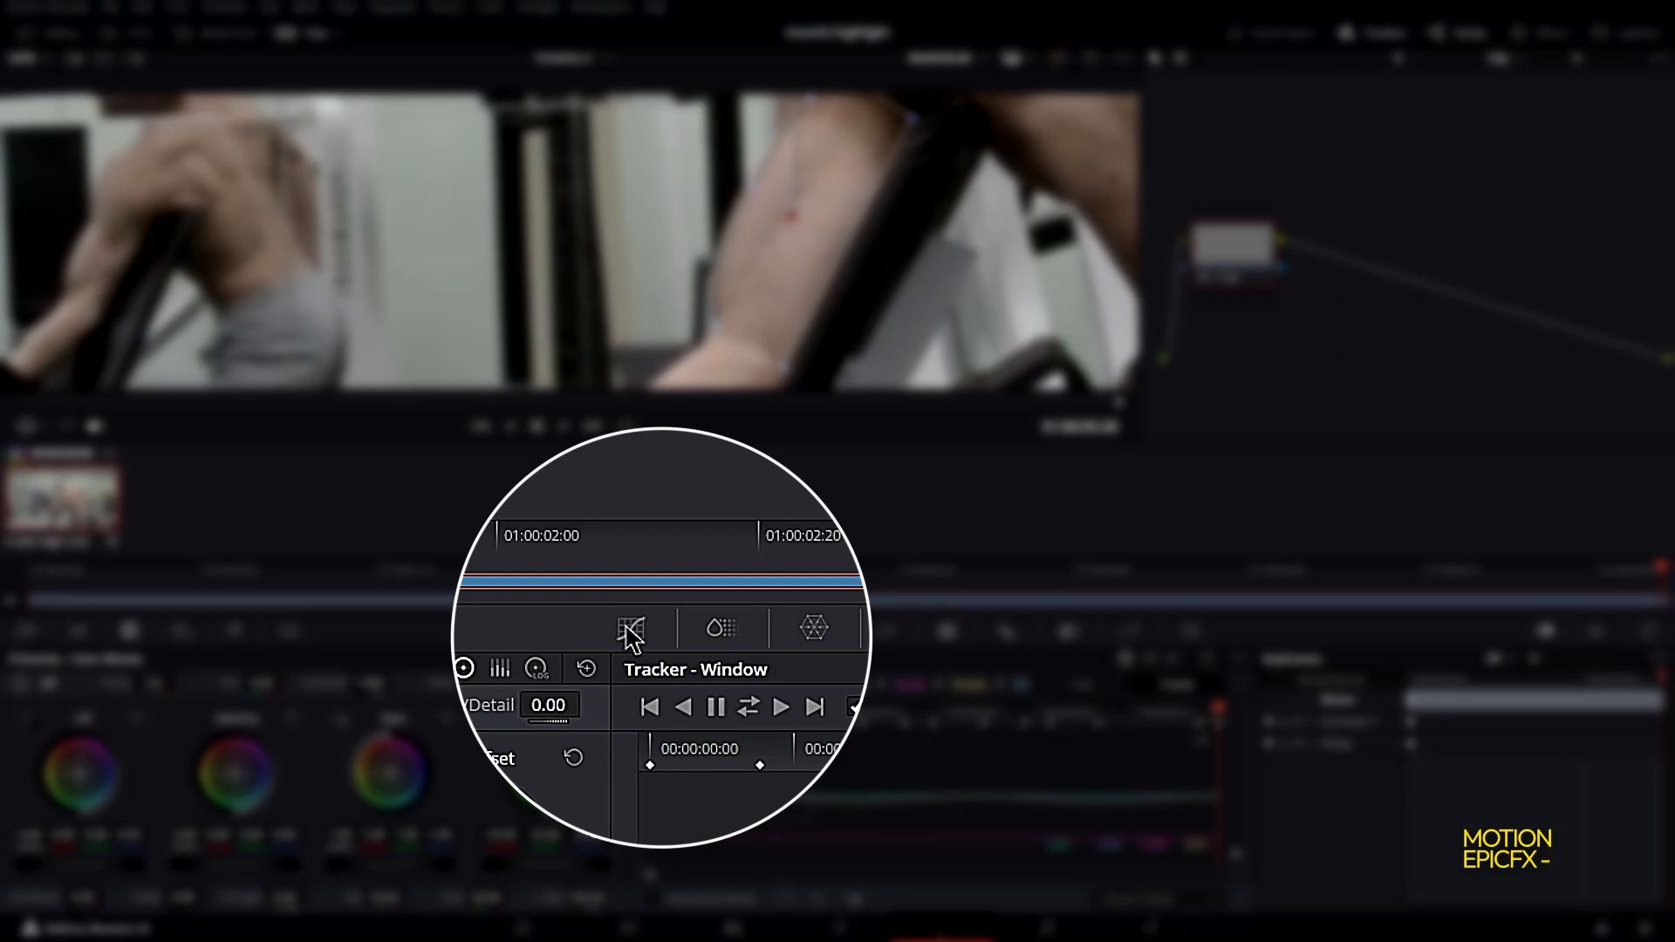
# Raise the red channel's custom curve inside the window to tint the bicep red
pyautogui.click(642, 631)
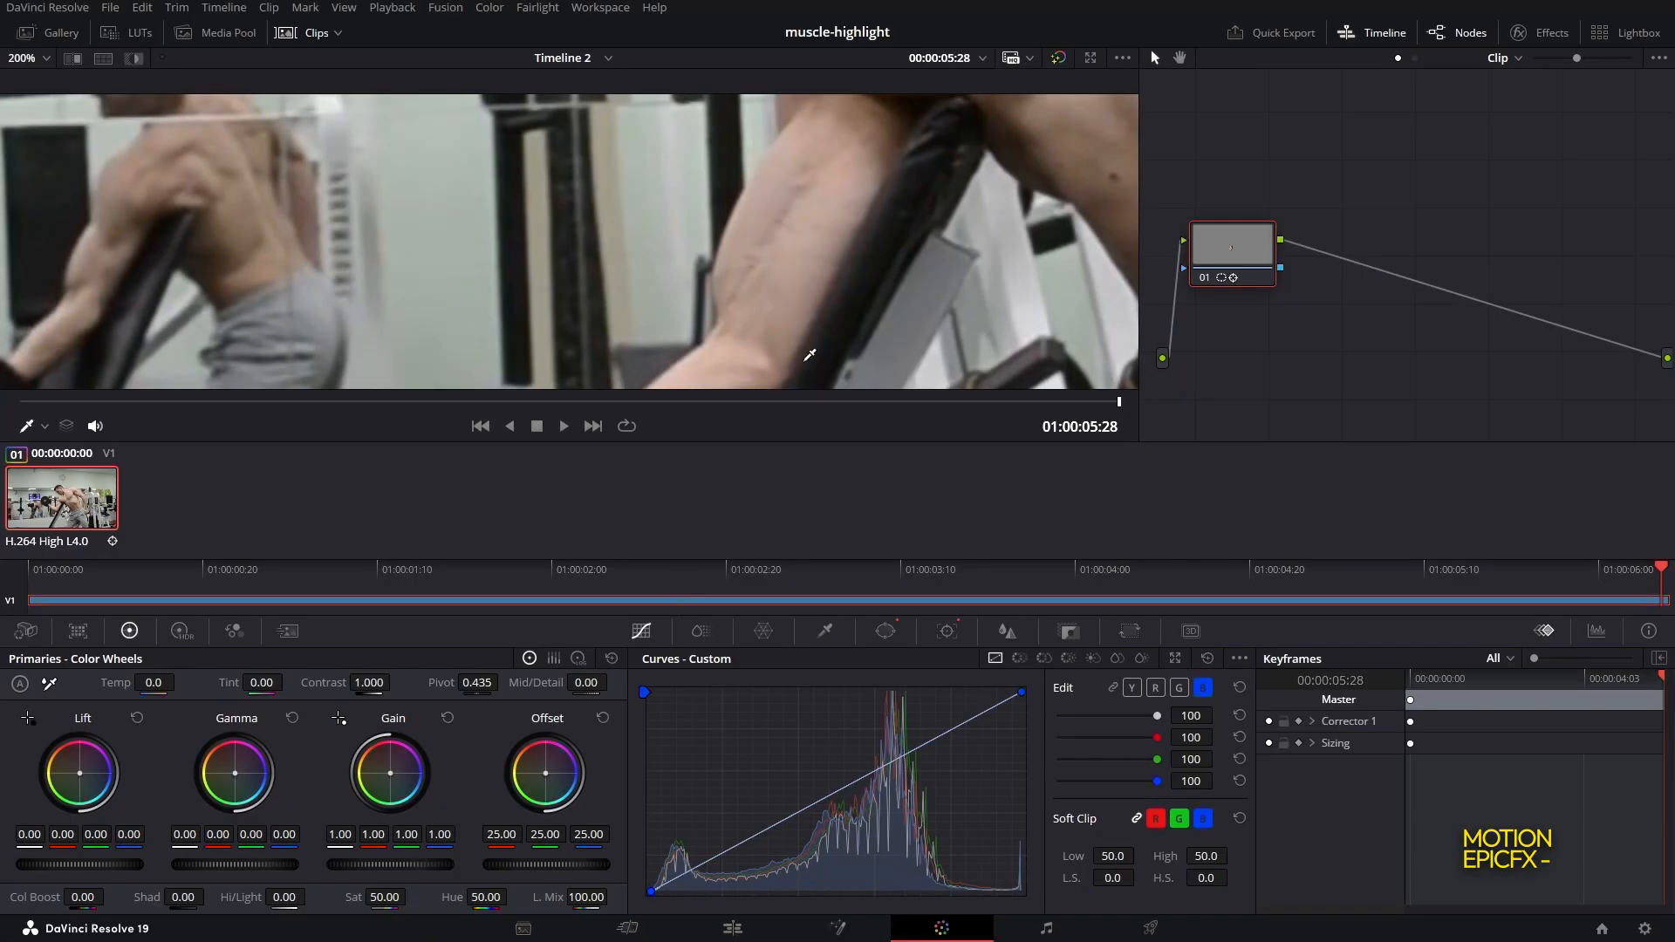
pyautogui.click(1157, 689)
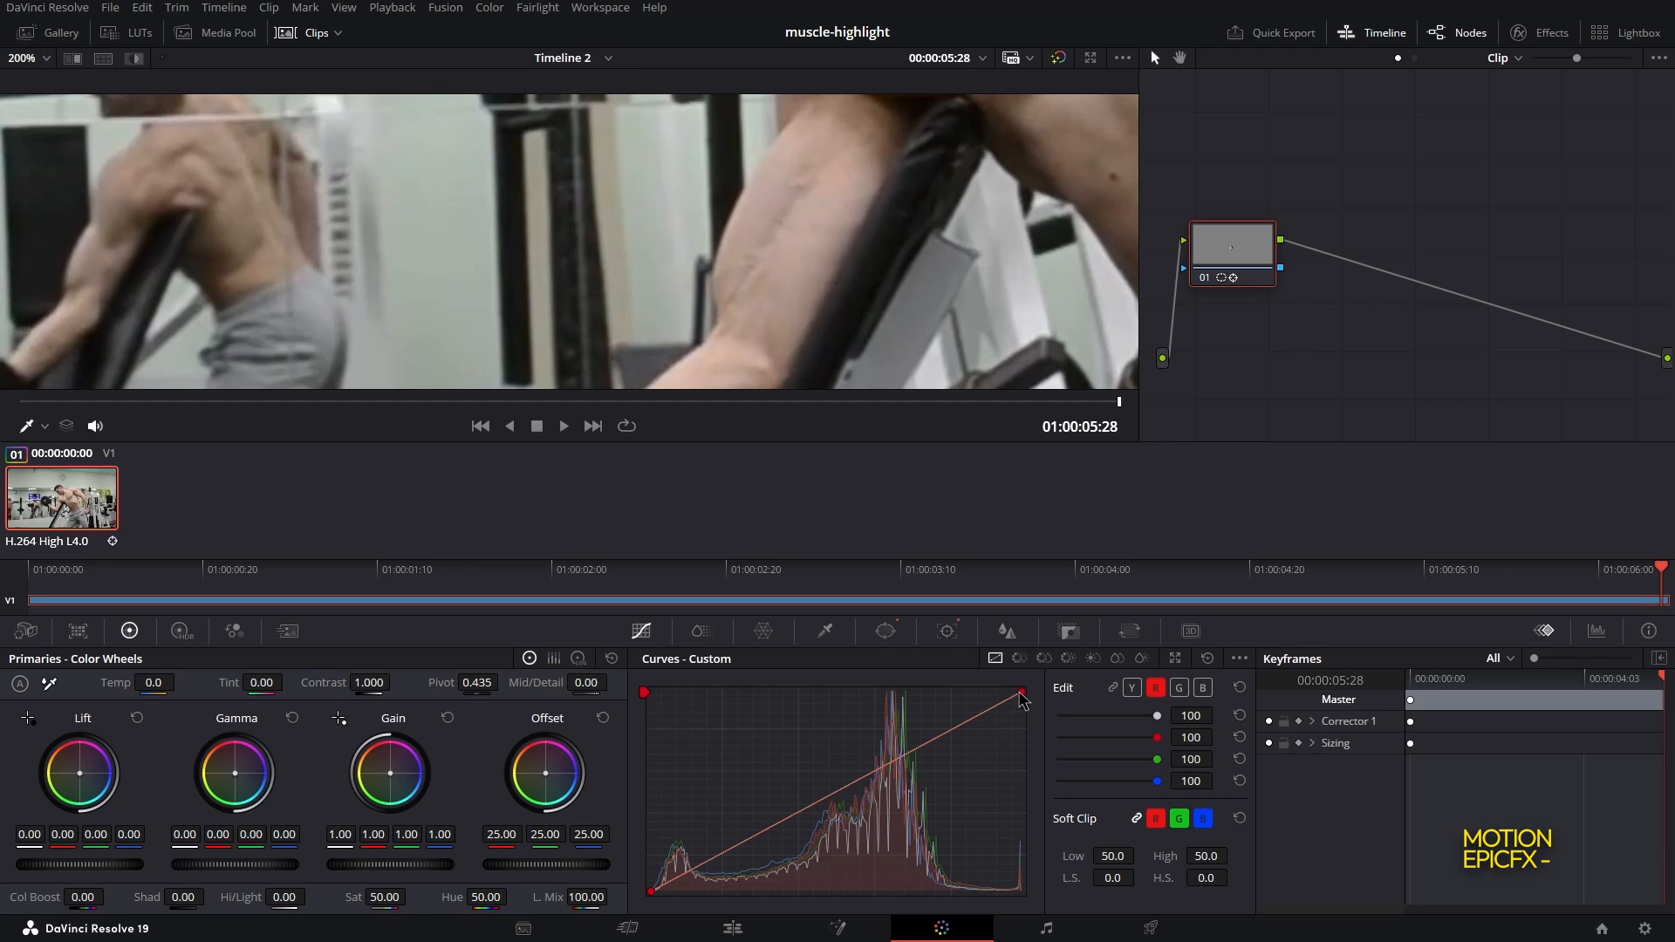
pyautogui.moveTo(1023, 700); pyautogui.dragTo(876, 703)
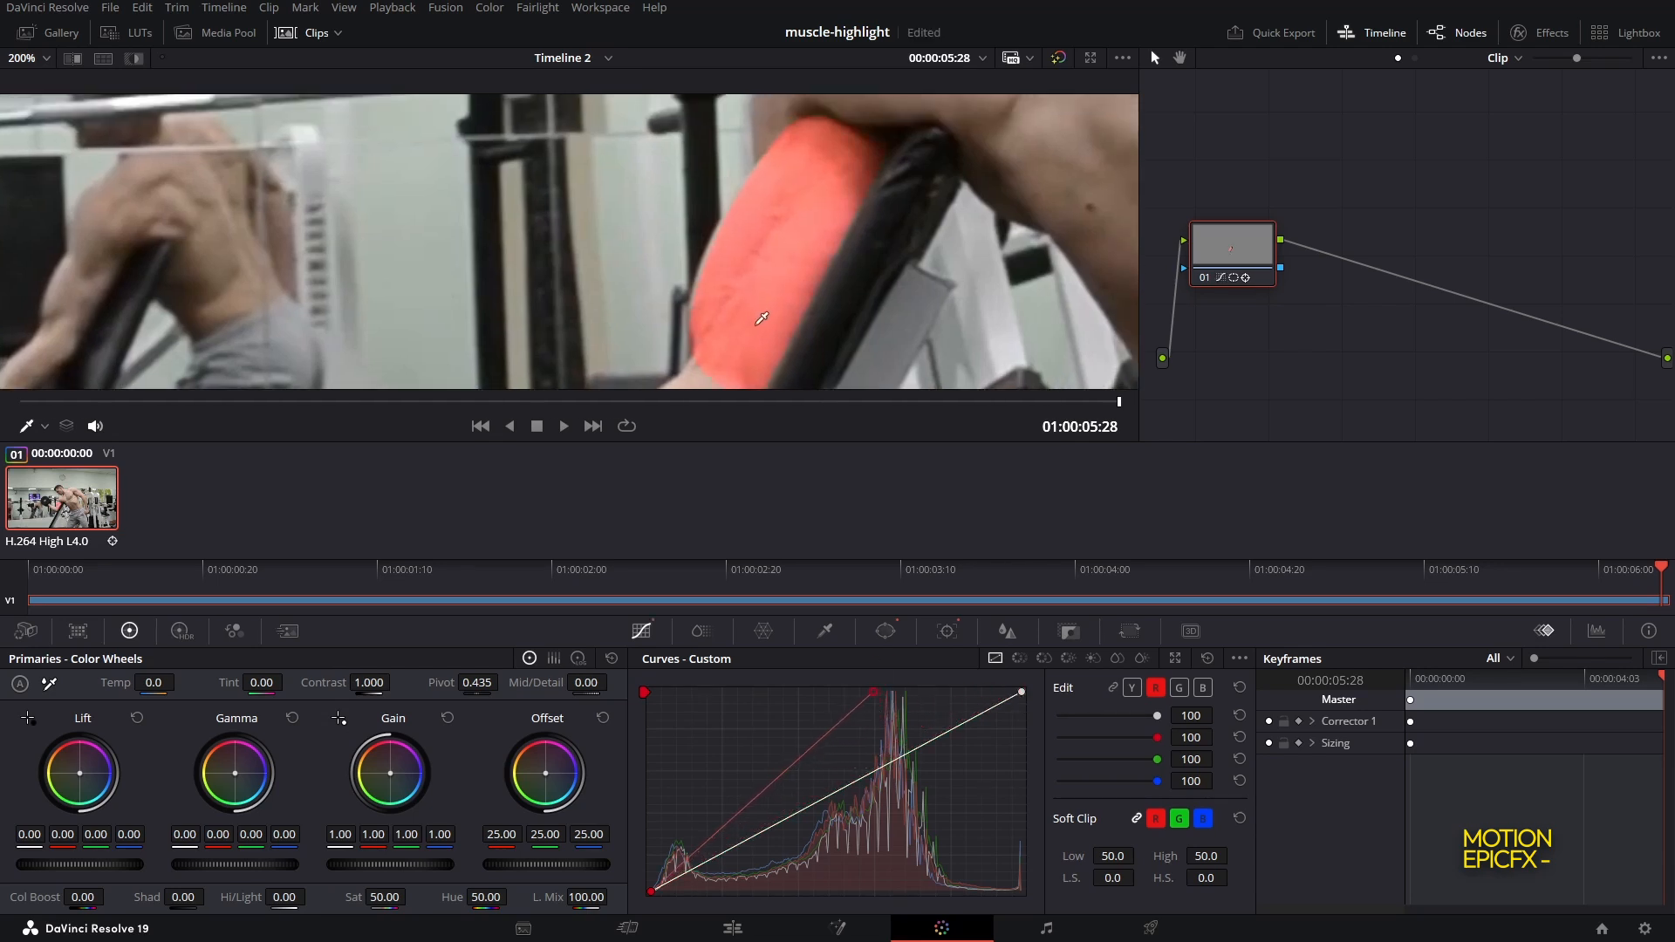
pyautogui.moveTo(762, 318); pyautogui.dragTo(770, 295)
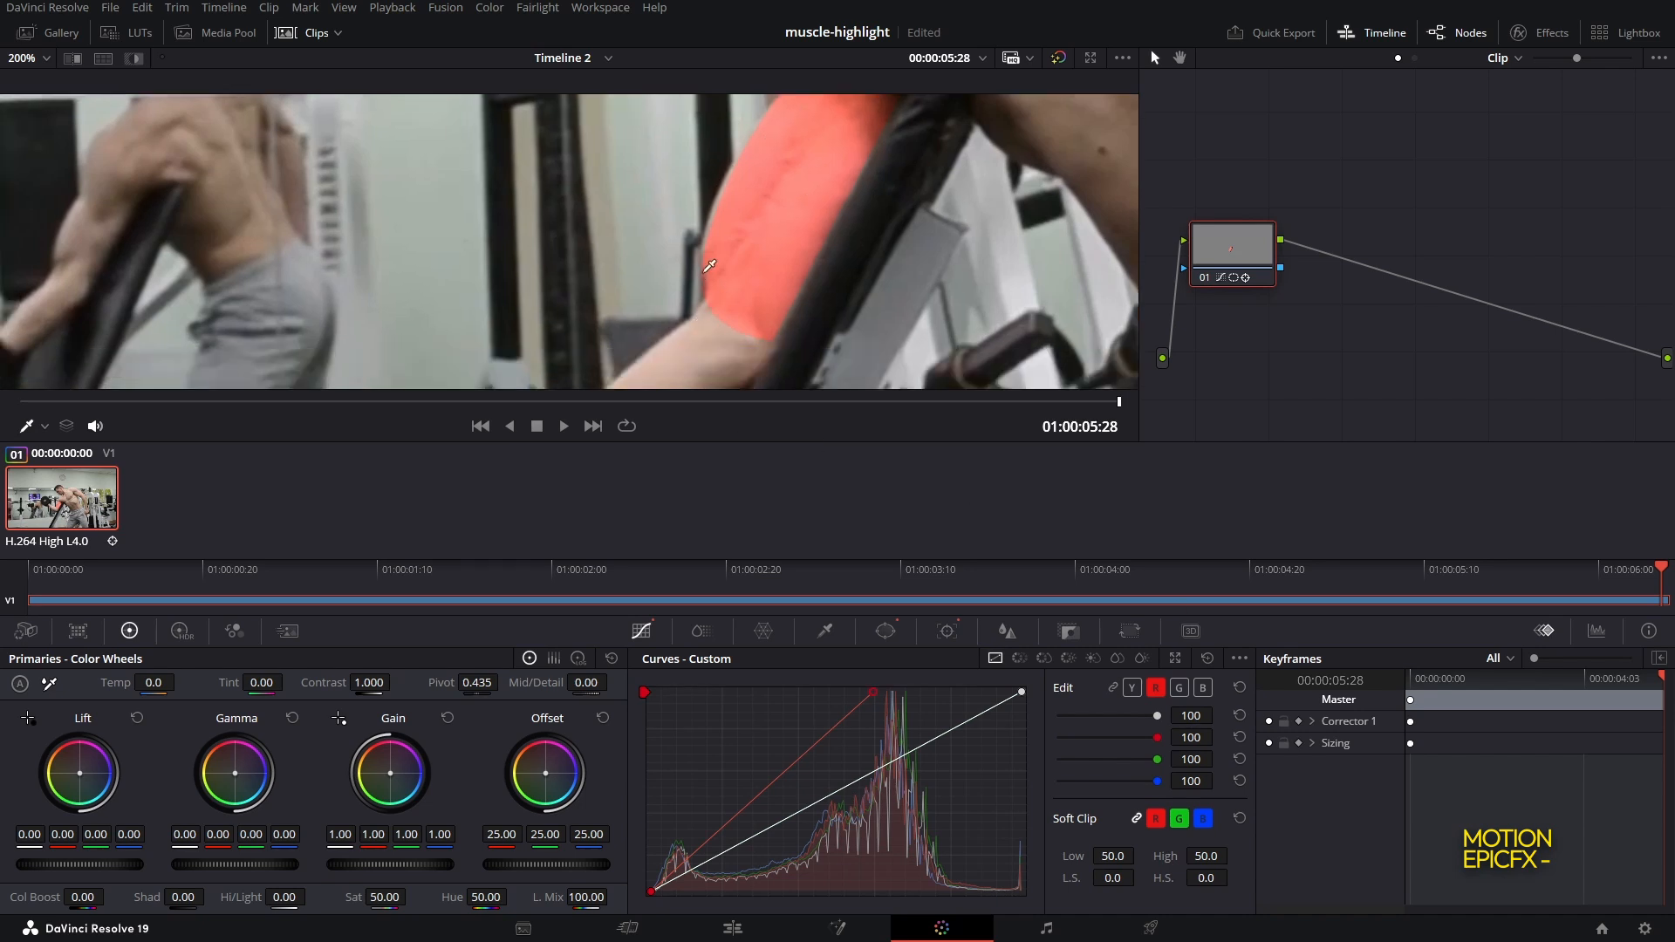
# Soften the bicep window's edge with Soft 1 at about 1.12 and play the clip to check it
pyautogui.click(888, 633)
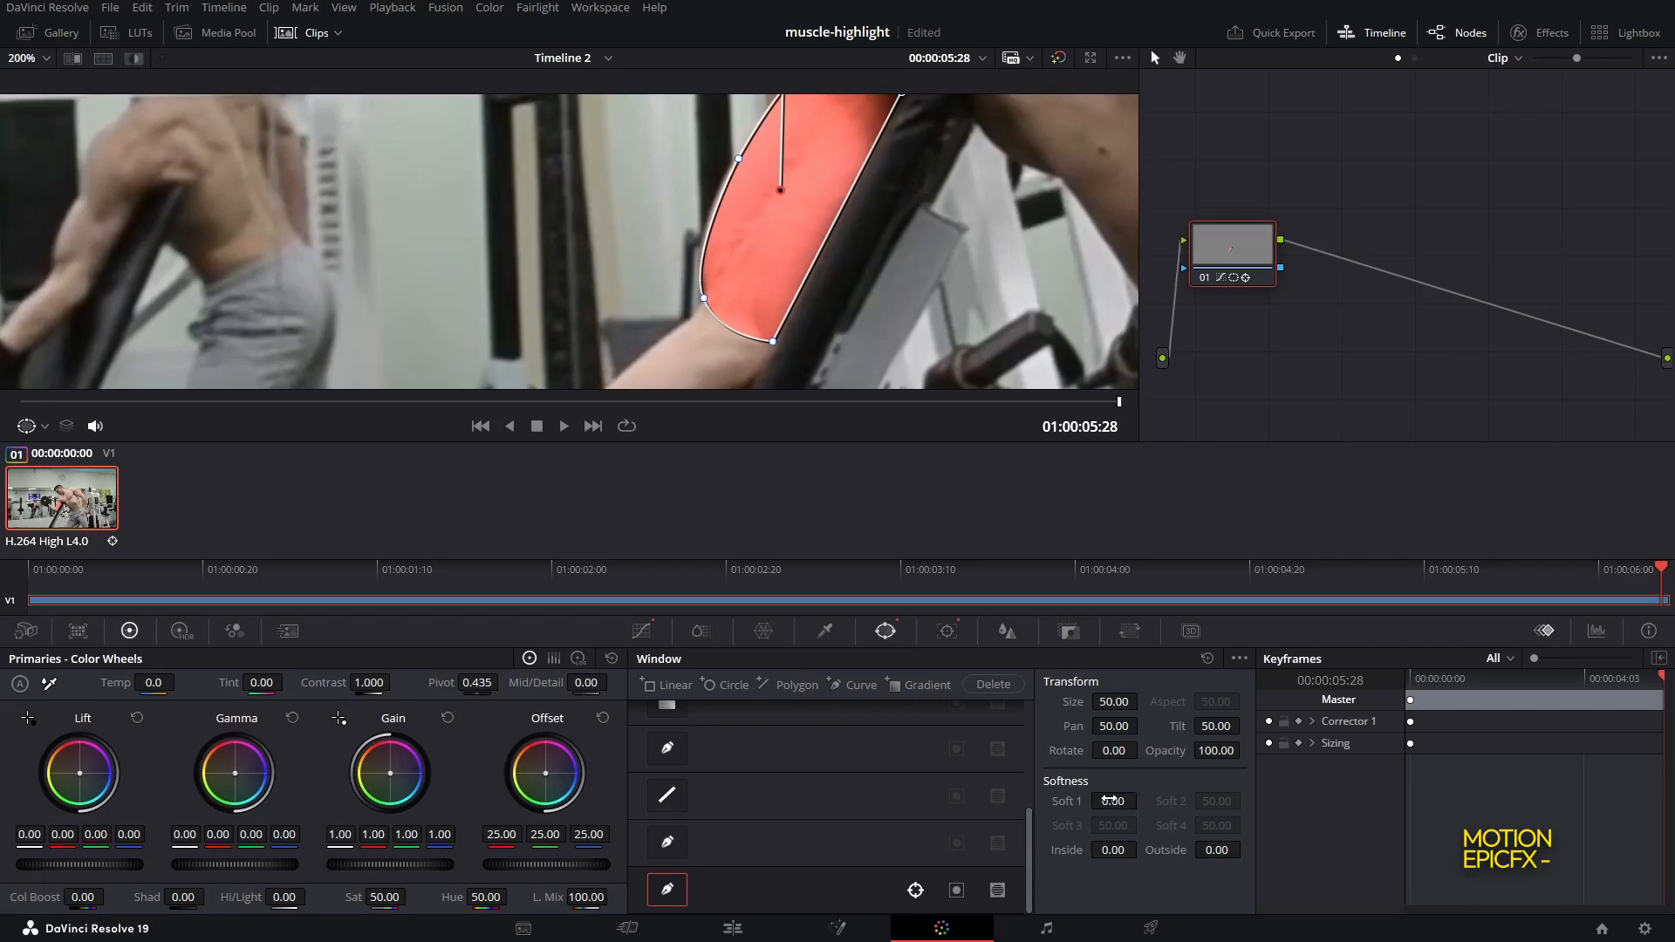
pyautogui.moveTo(1111, 800); pyautogui.dragTo(1146, 800)
pyautogui.moveTo(894, 236); pyautogui.dragTo(735, 311)
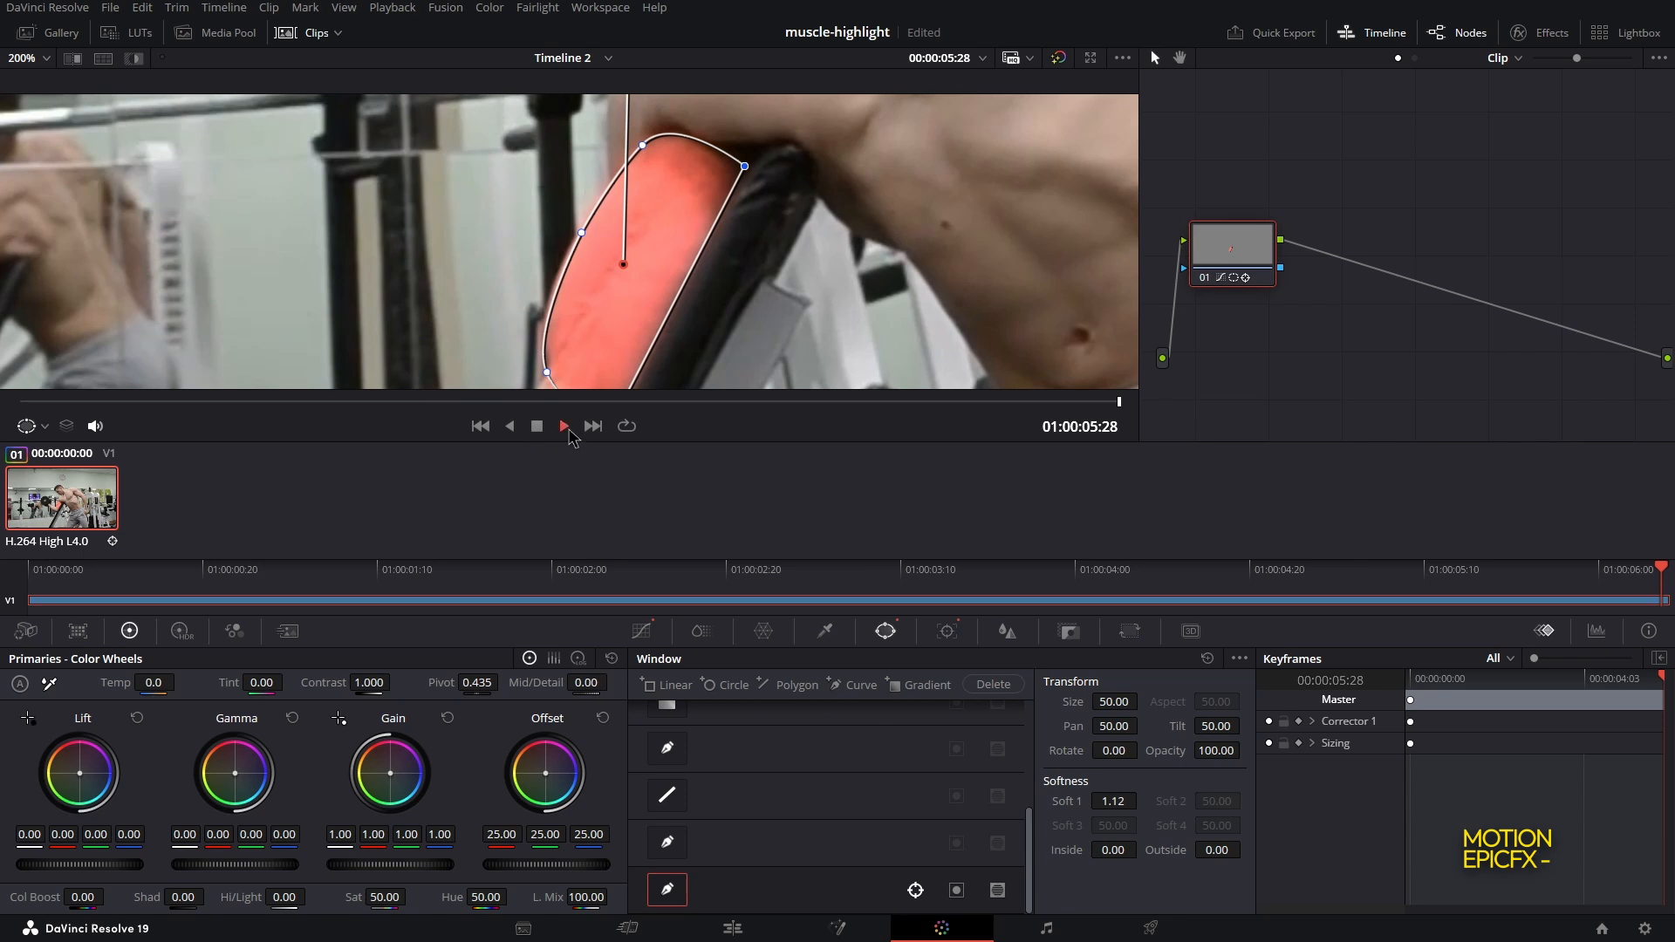
pyautogui.click(566, 427)
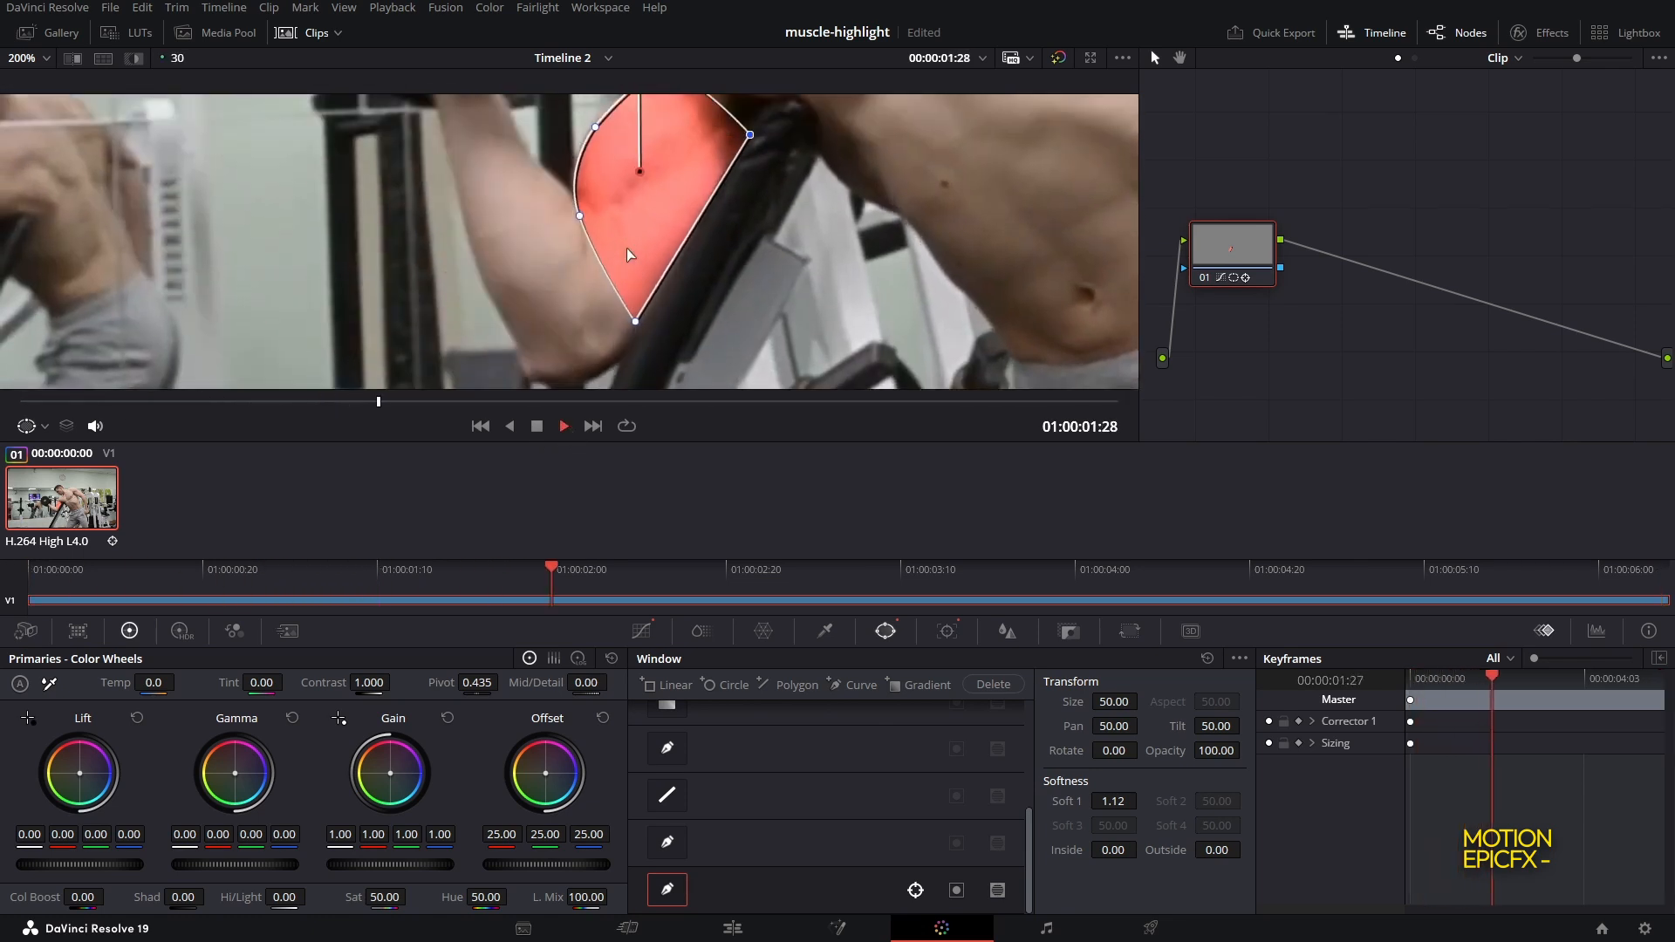
pyautogui.scroll(-3, 626, 248)
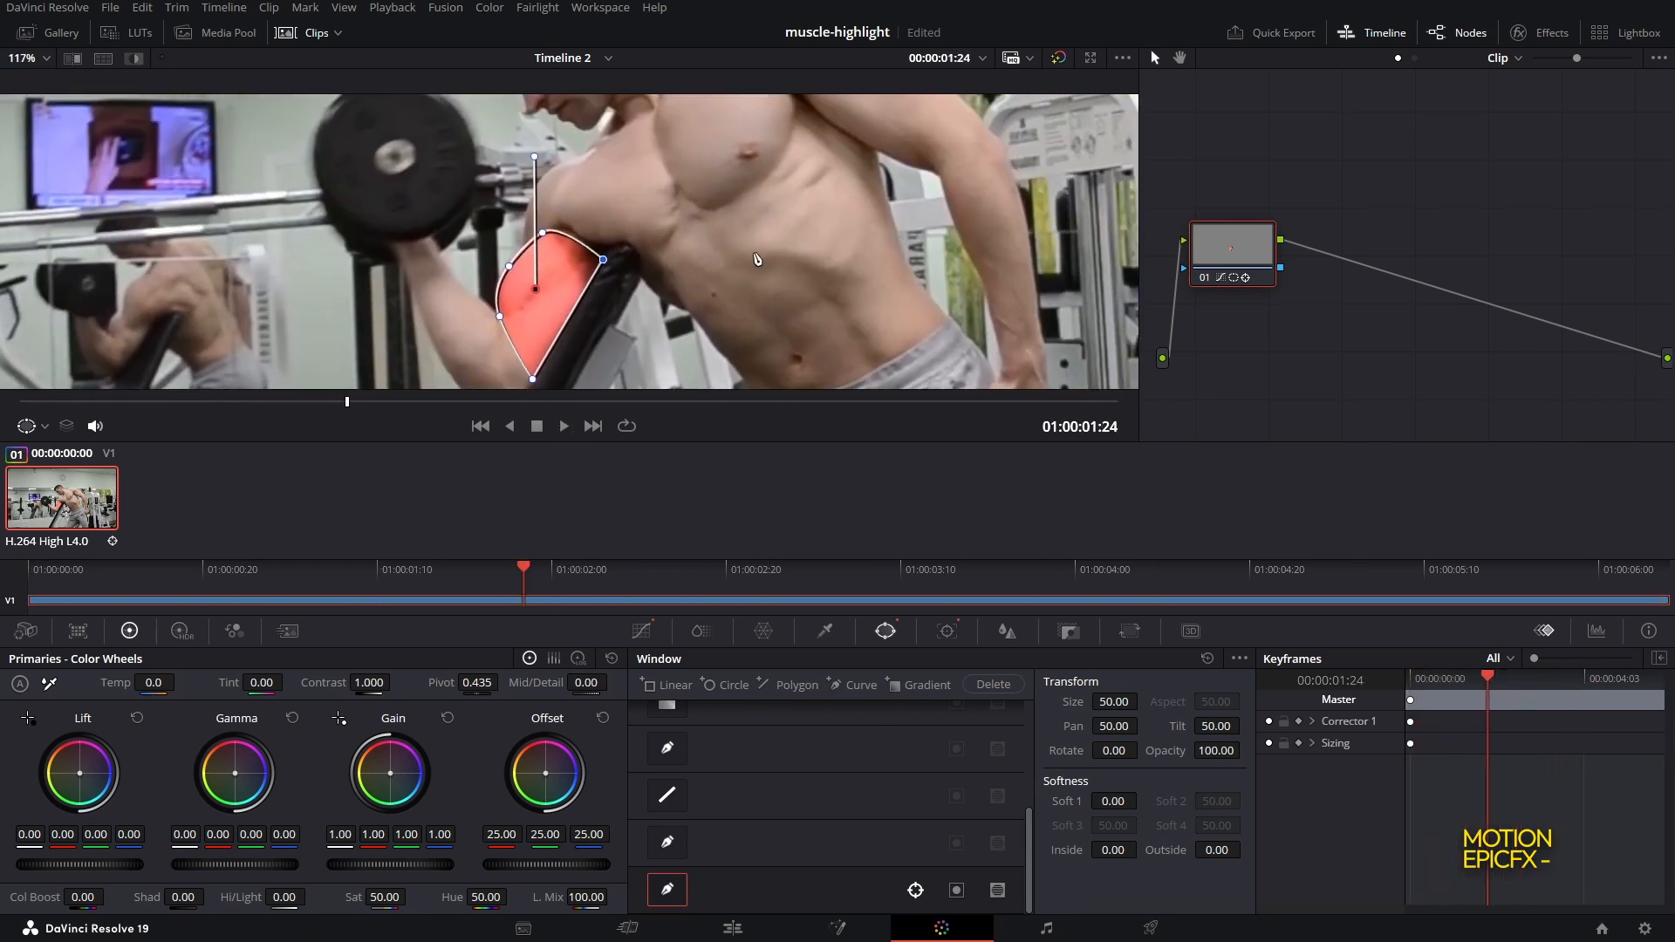
pyautogui.moveTo(756, 258); pyautogui.dragTo(760, 277)
pyautogui.moveTo(778, 205); pyautogui.dragTo(781, 286)
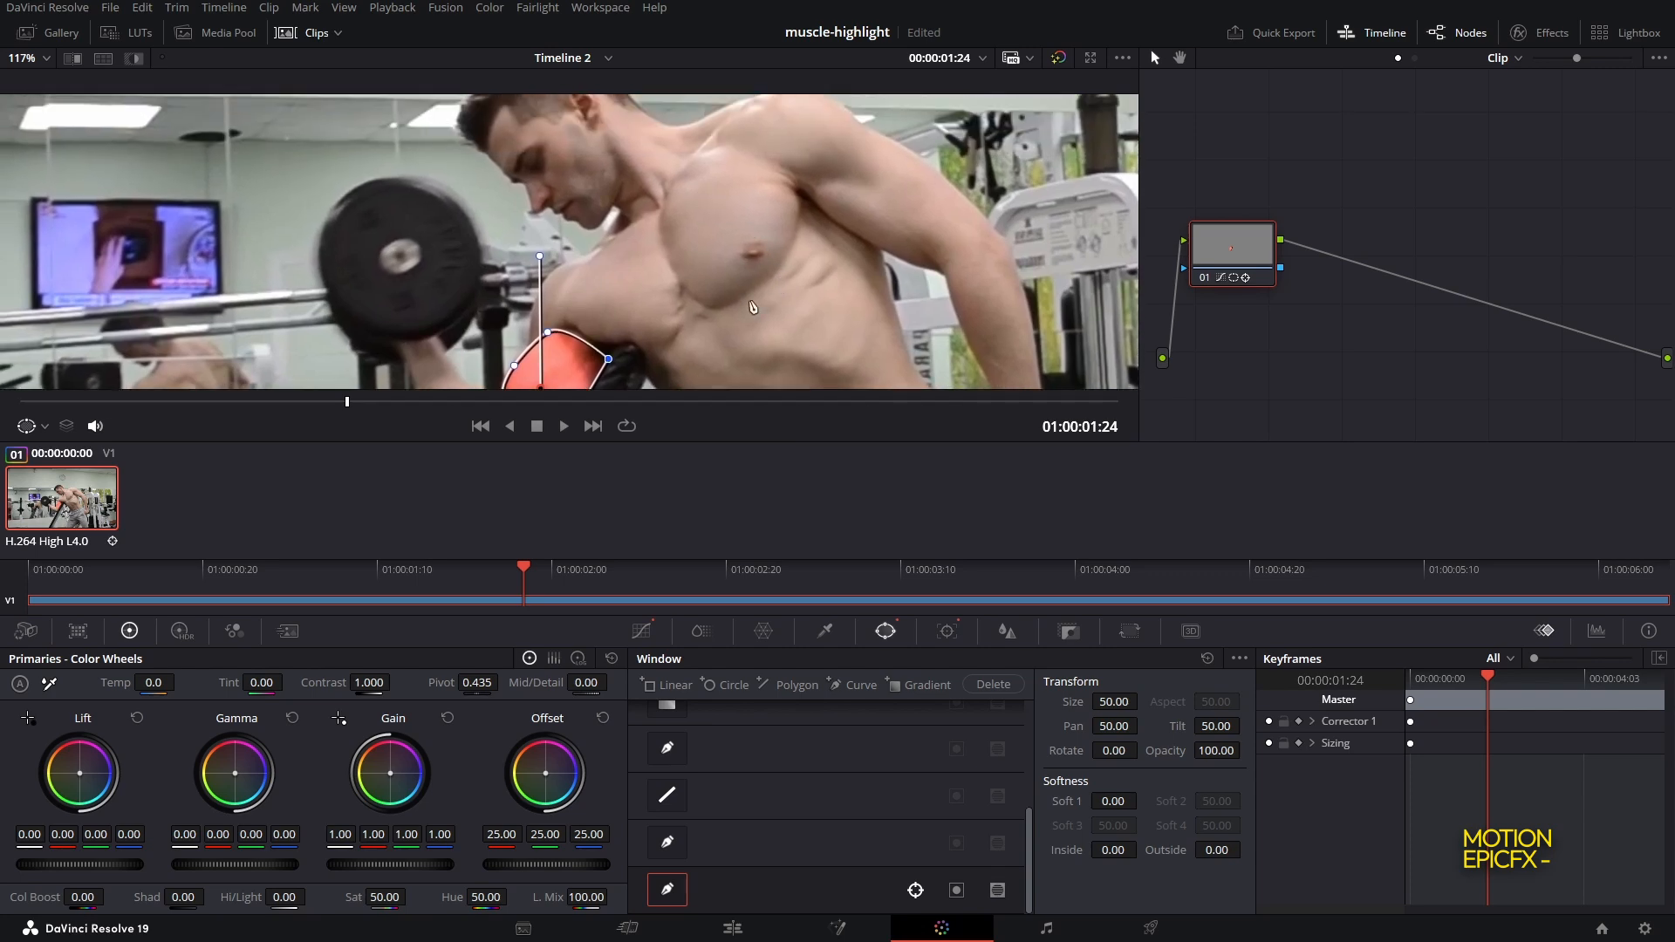
# Add a new serial node after the first corrector node
pyautogui.moveTo(1239, 260); pyautogui.dragTo(1245, 188)
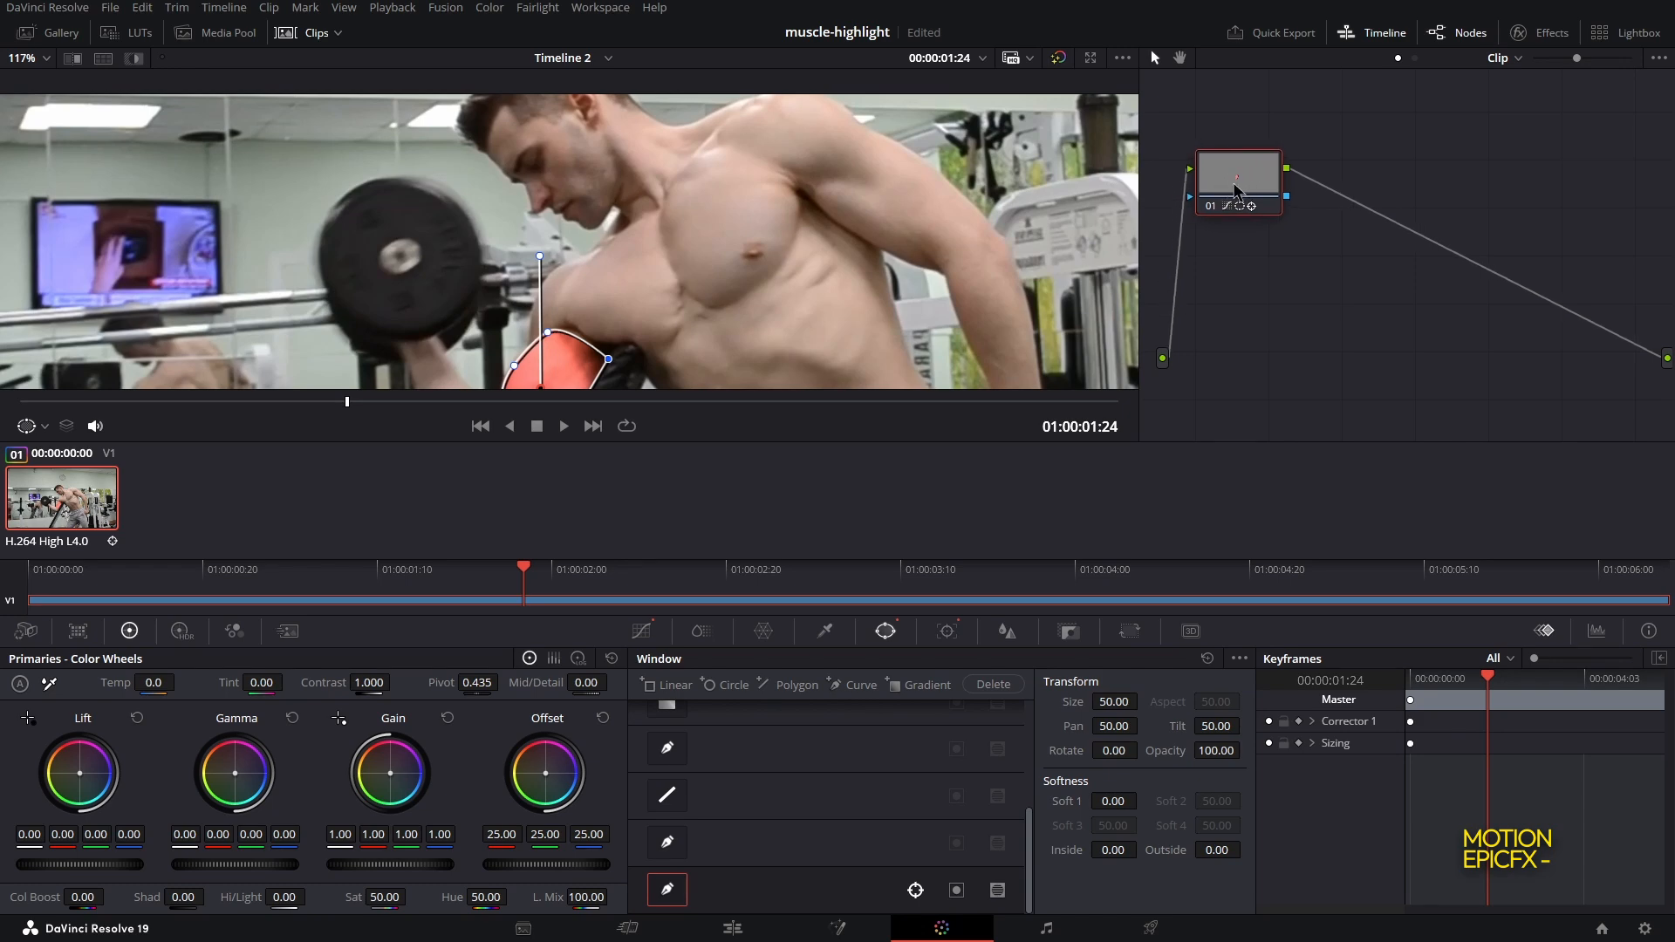
pyautogui.rightClick(1243, 183)
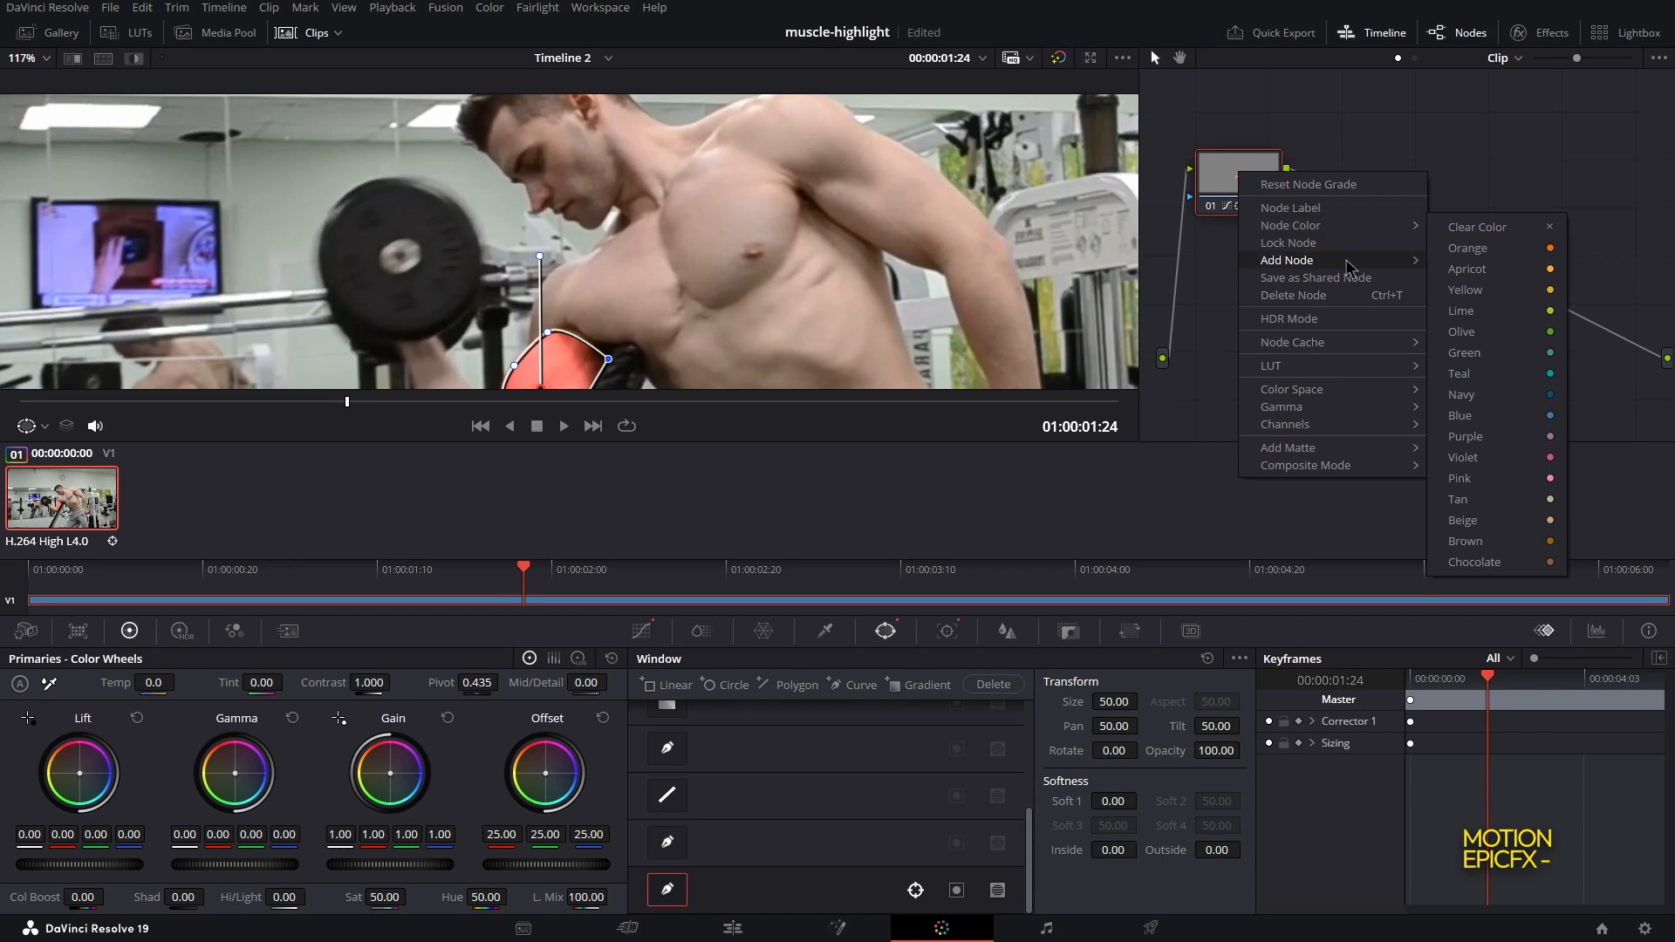
pyautogui.moveTo(1348, 266)
pyautogui.click(1470, 260)
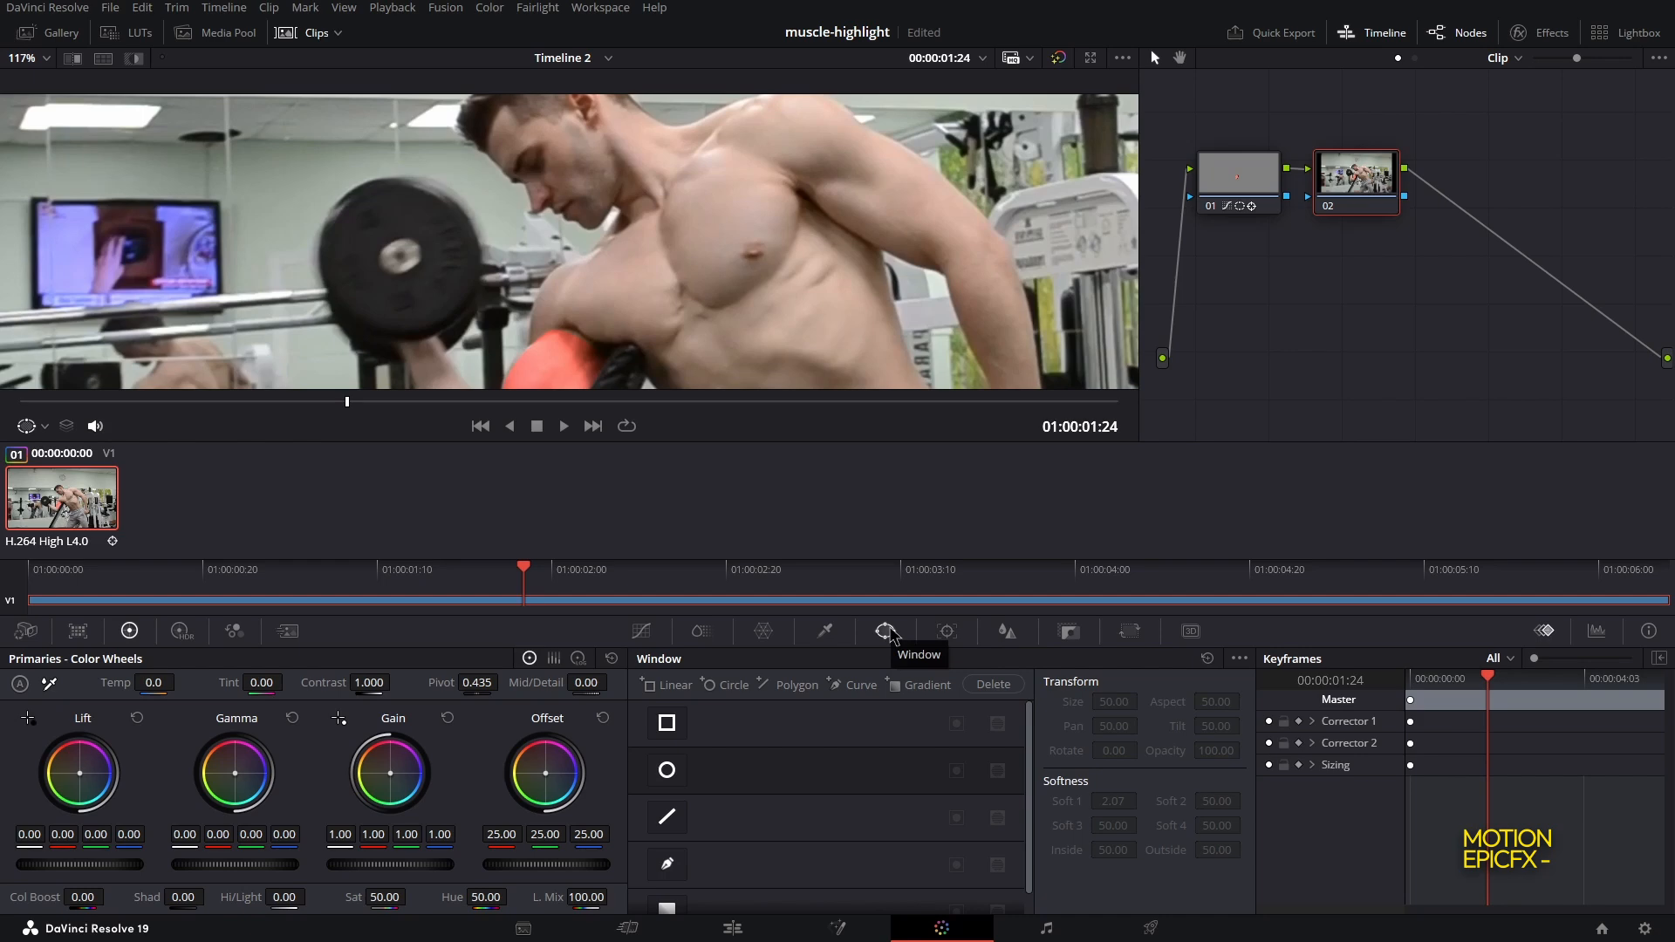
# Draw a curve window around the man's chest muscle on the new node
pyautogui.click(859, 688)
pyautogui.moveTo(692, 310); pyautogui.dragTo(796, 258)
pyautogui.click(706, 182)
pyautogui.moveTo(815, 198); pyautogui.dragTo(748, 165)
pyautogui.click(707, 182)
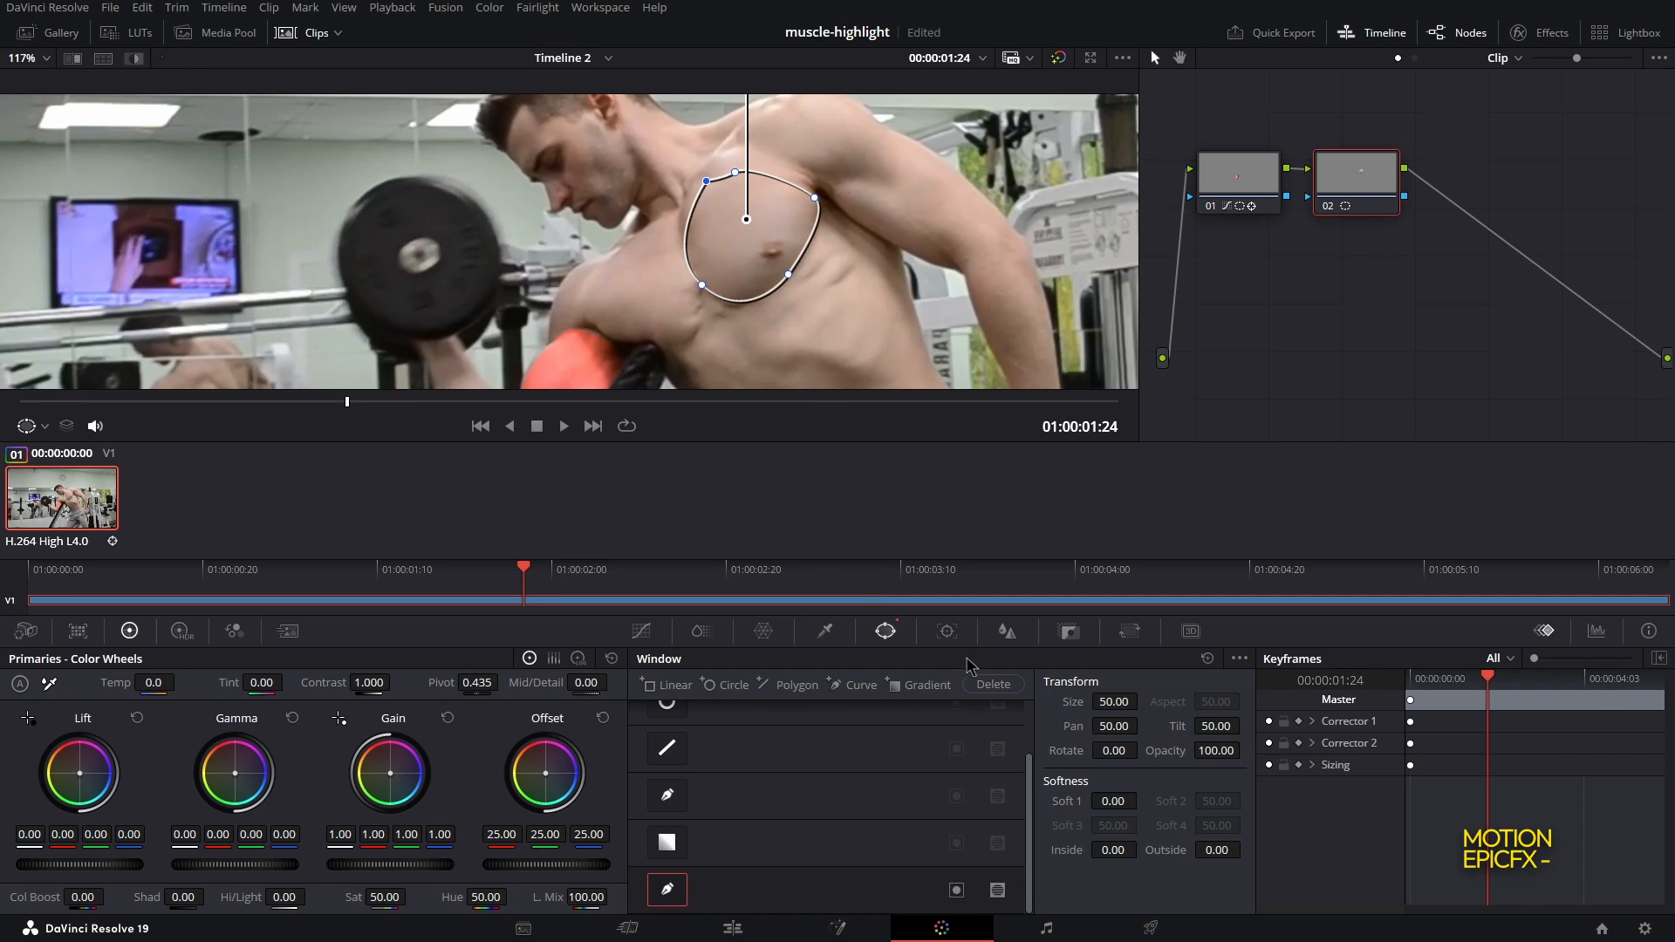
# Track the chest window through the whole clip
pyautogui.click(947, 631)
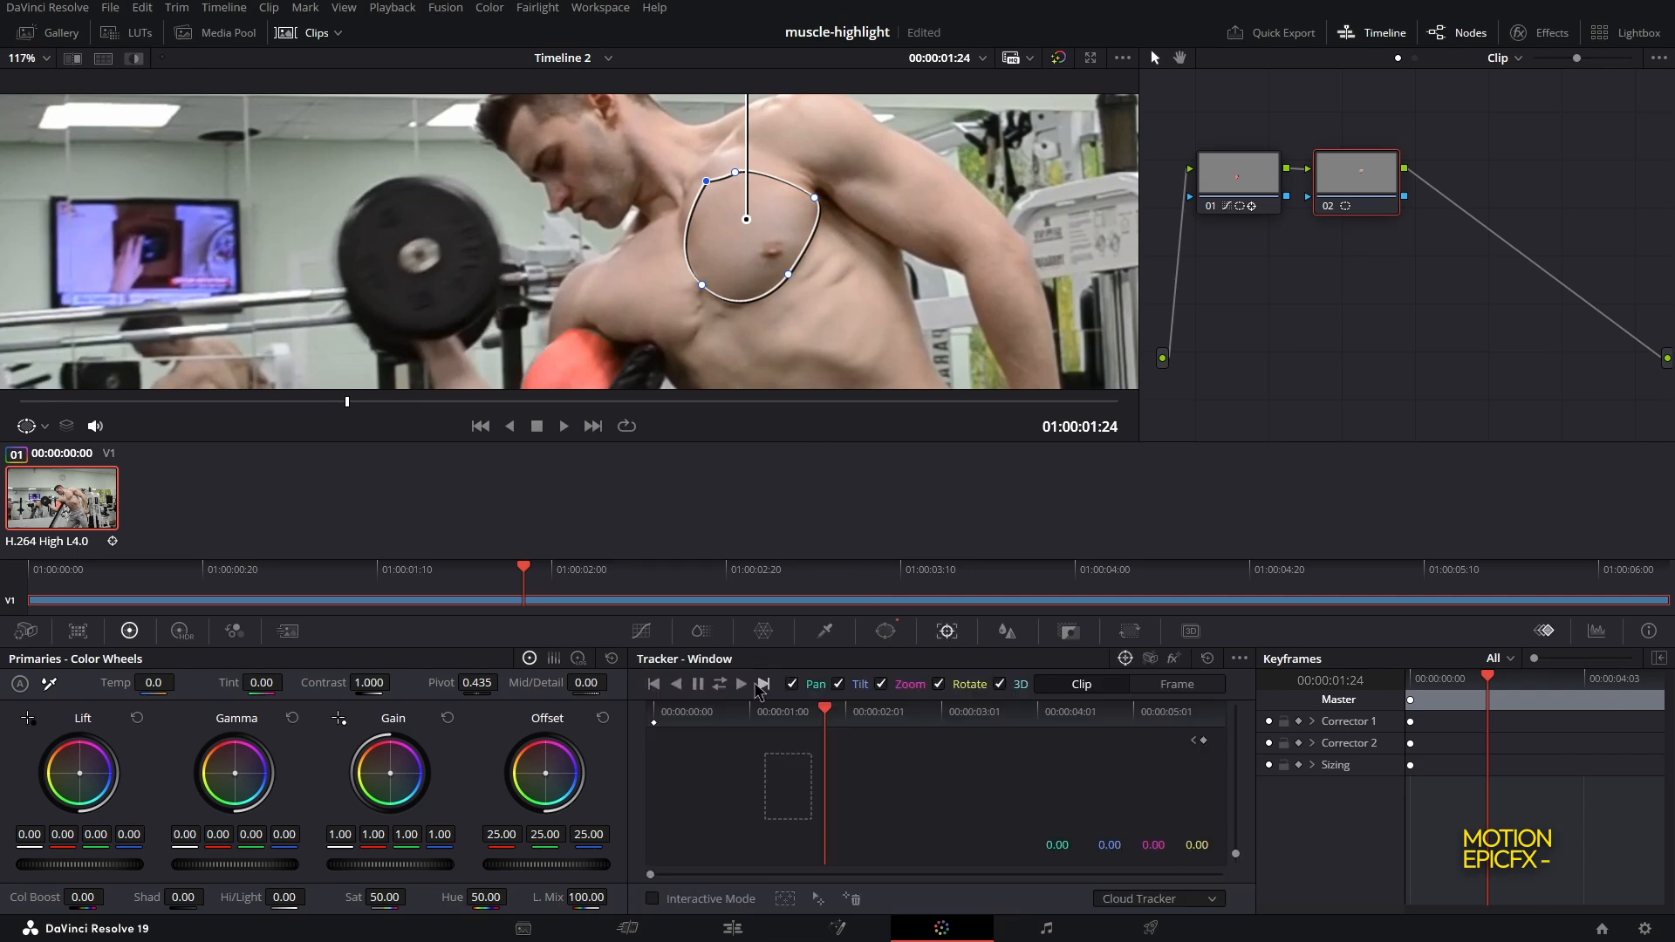
pyautogui.click(720, 685)
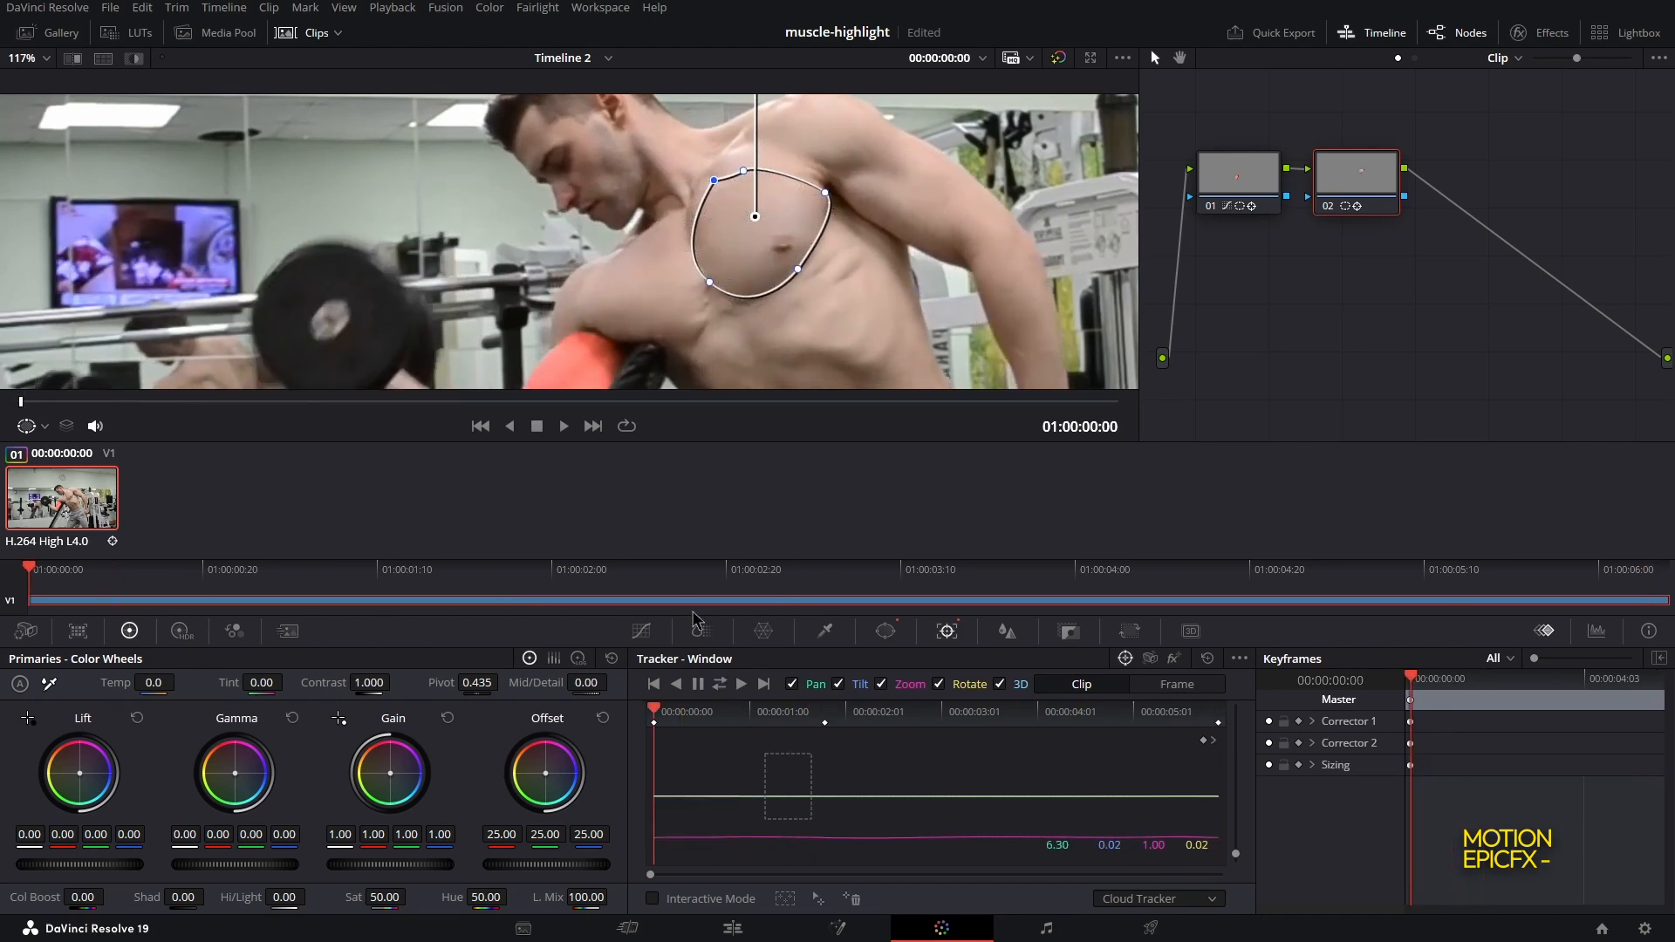
# Raise the blue channel's custom curve to tint the chest purple
pyautogui.click(642, 637)
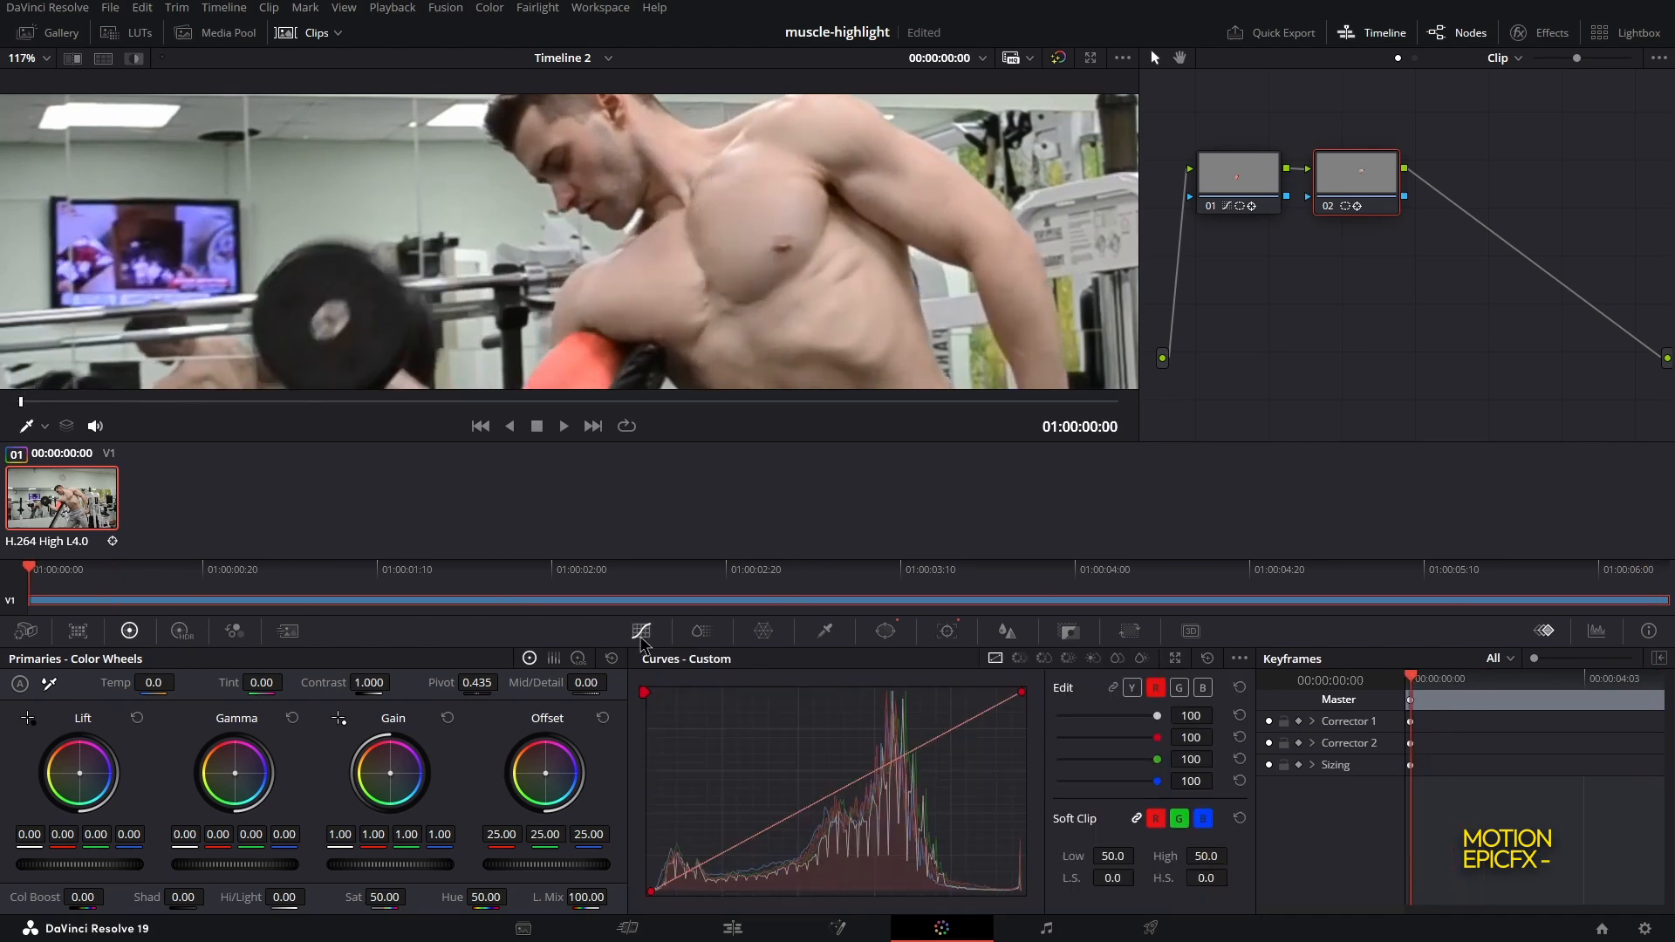
pyautogui.click(1204, 689)
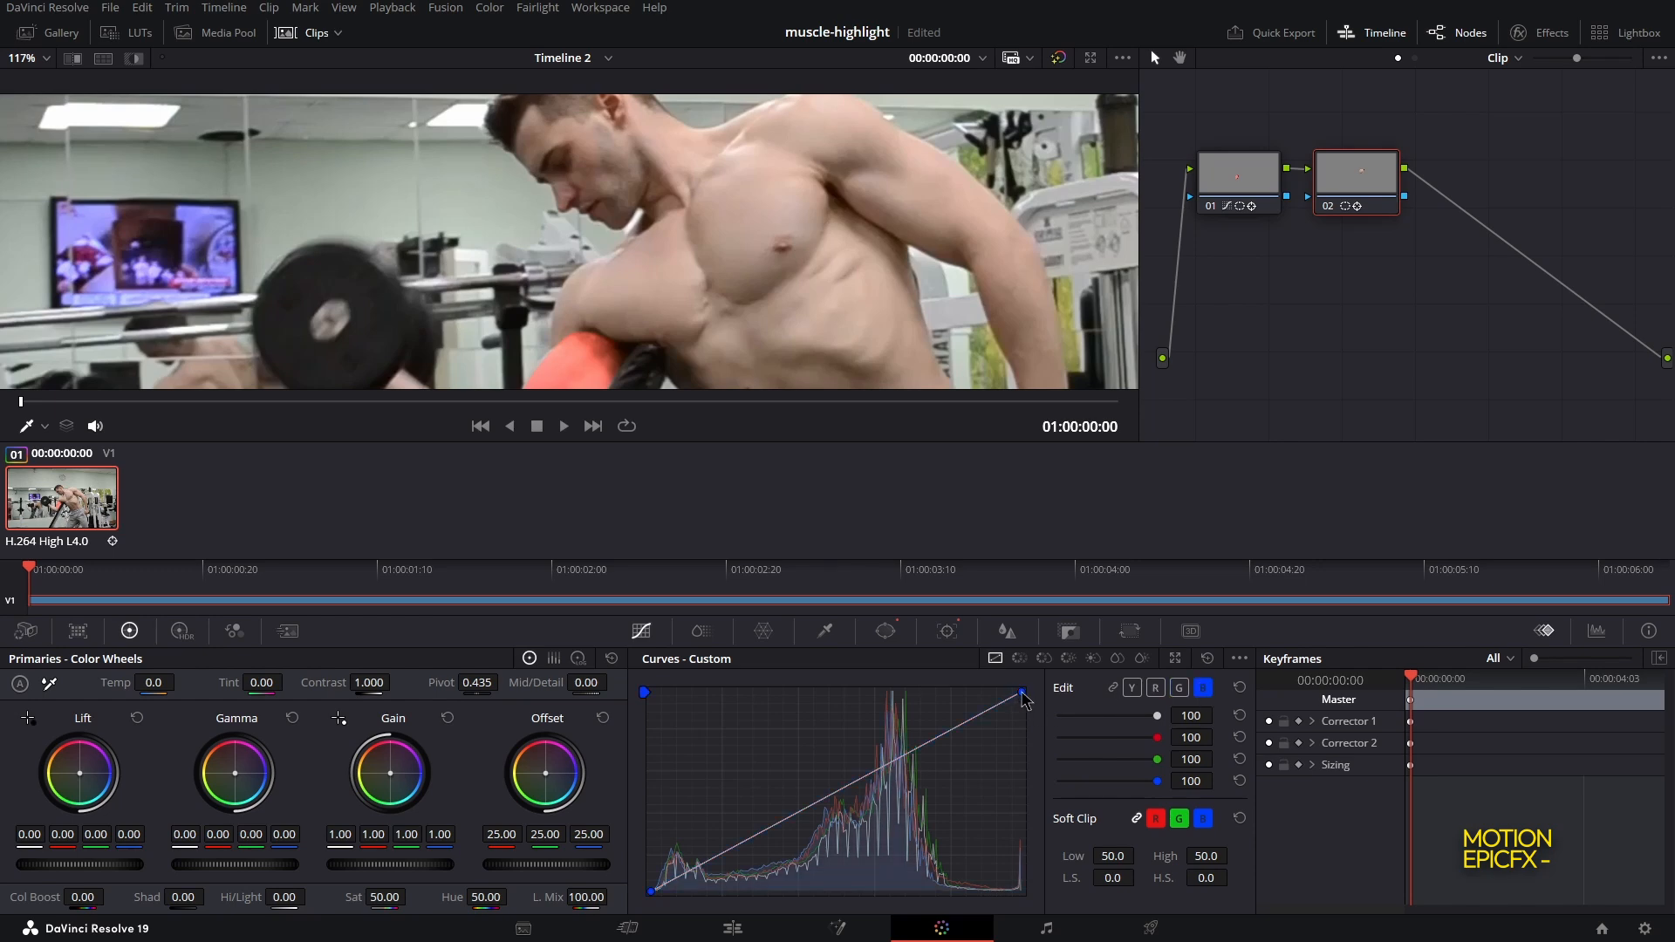
pyautogui.moveTo(1023, 693); pyautogui.dragTo(905, 694)
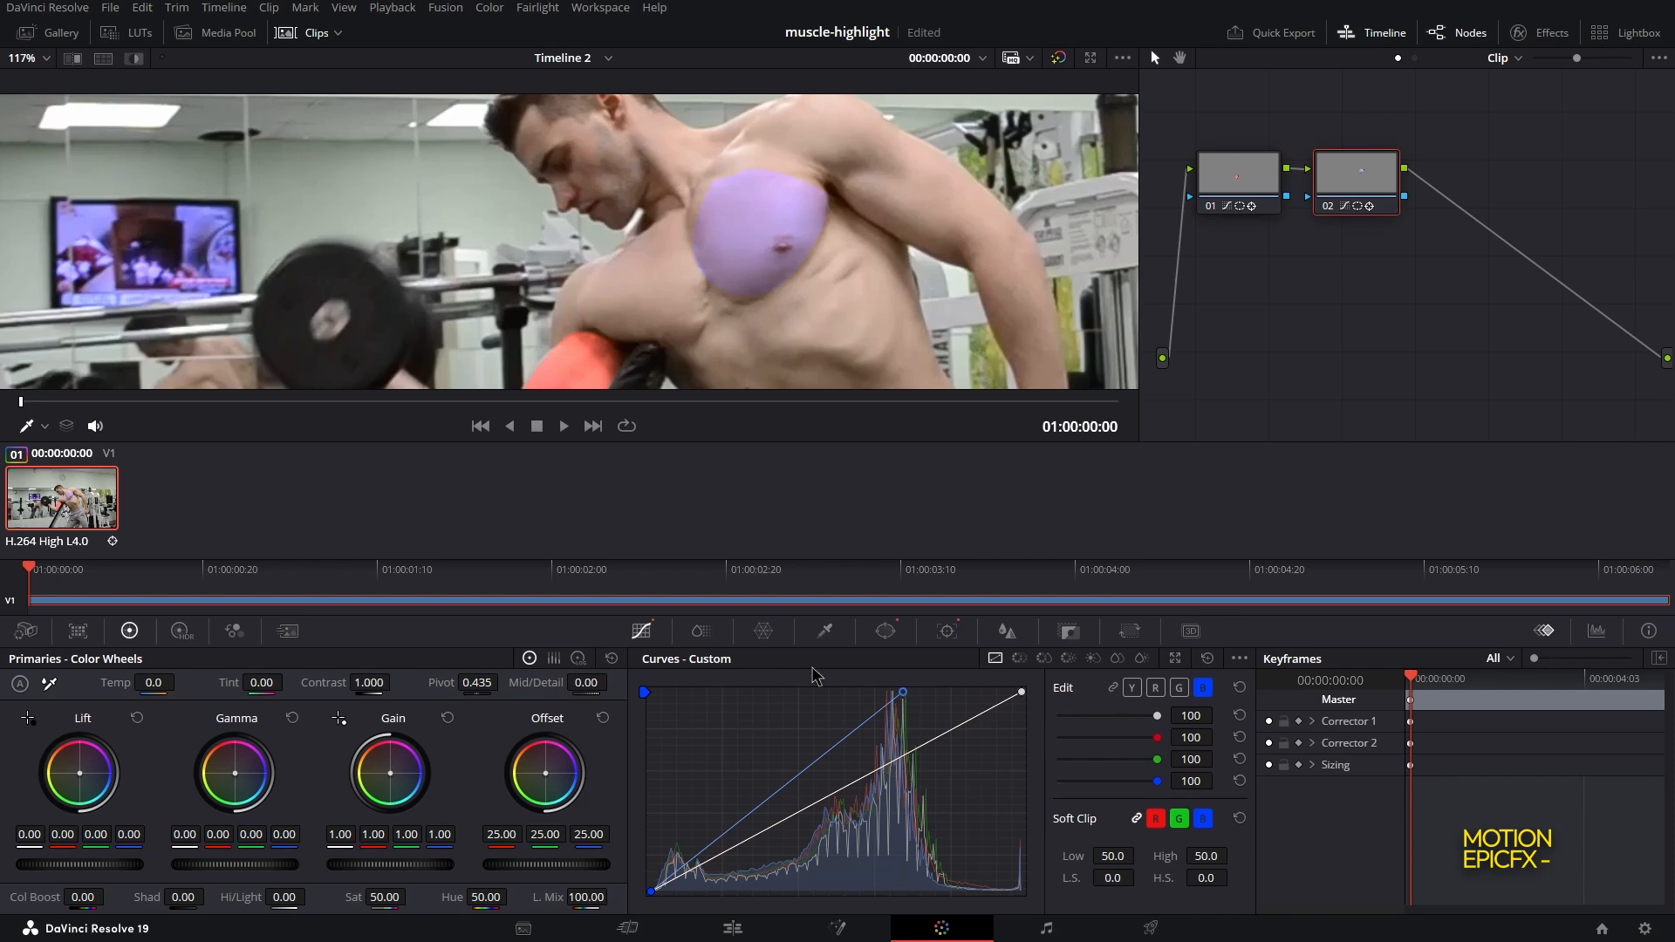
# Play back the timeline at full view to review the bicep and chest highlights
pyautogui.click(886, 631)
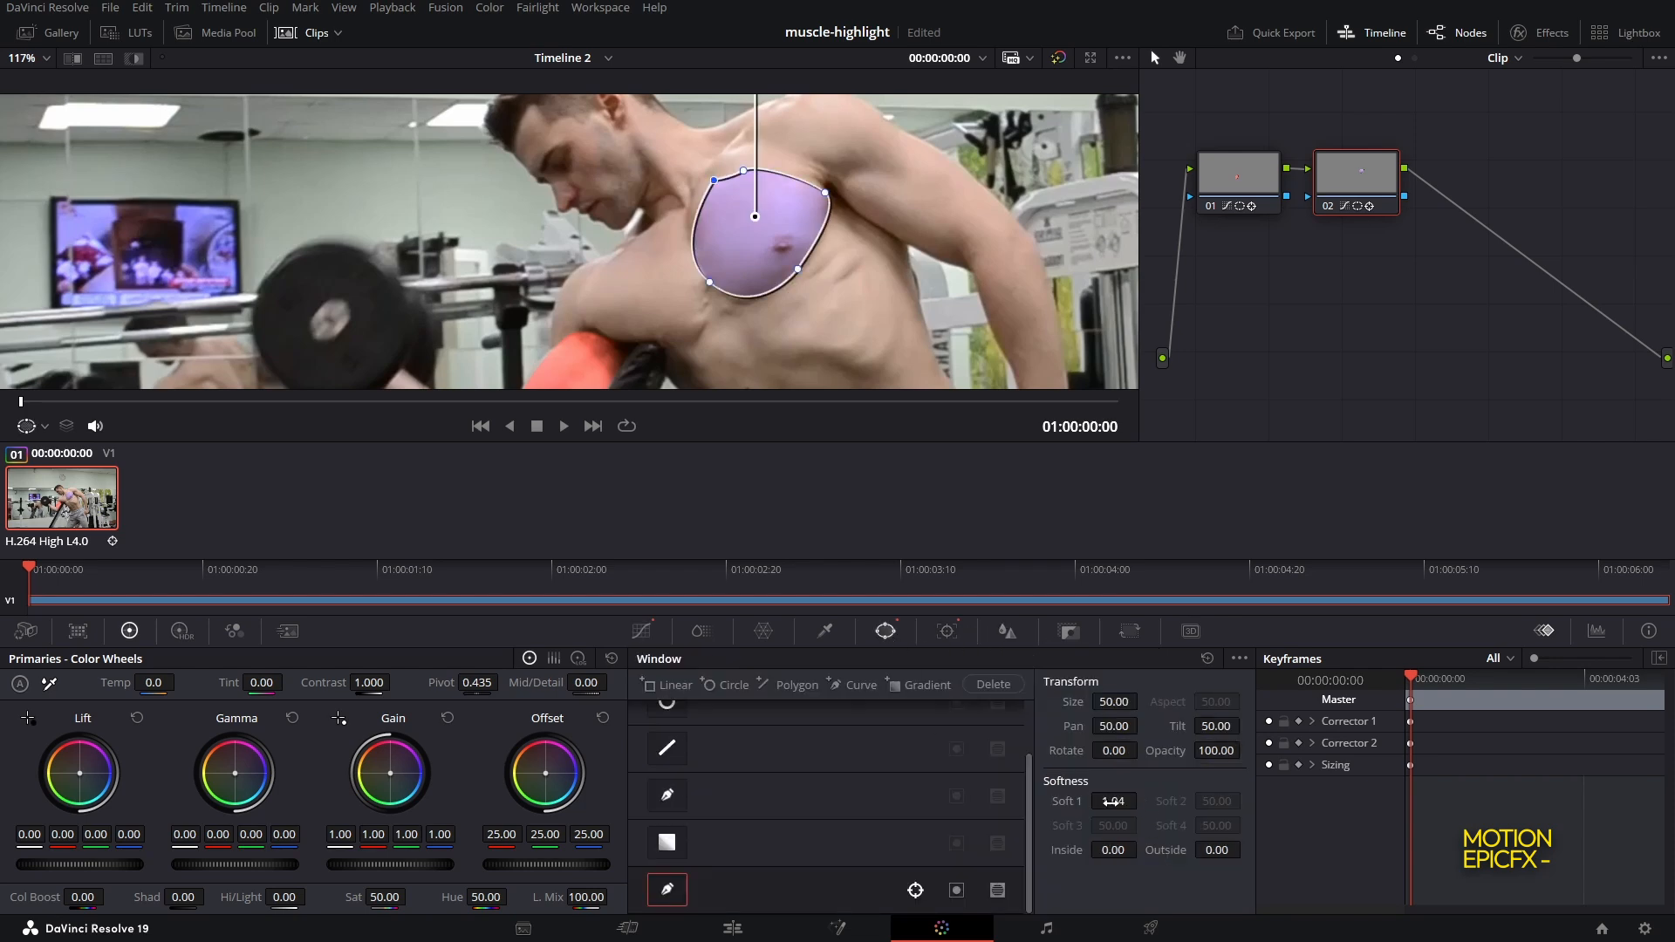
pyautogui.click(733, 928)
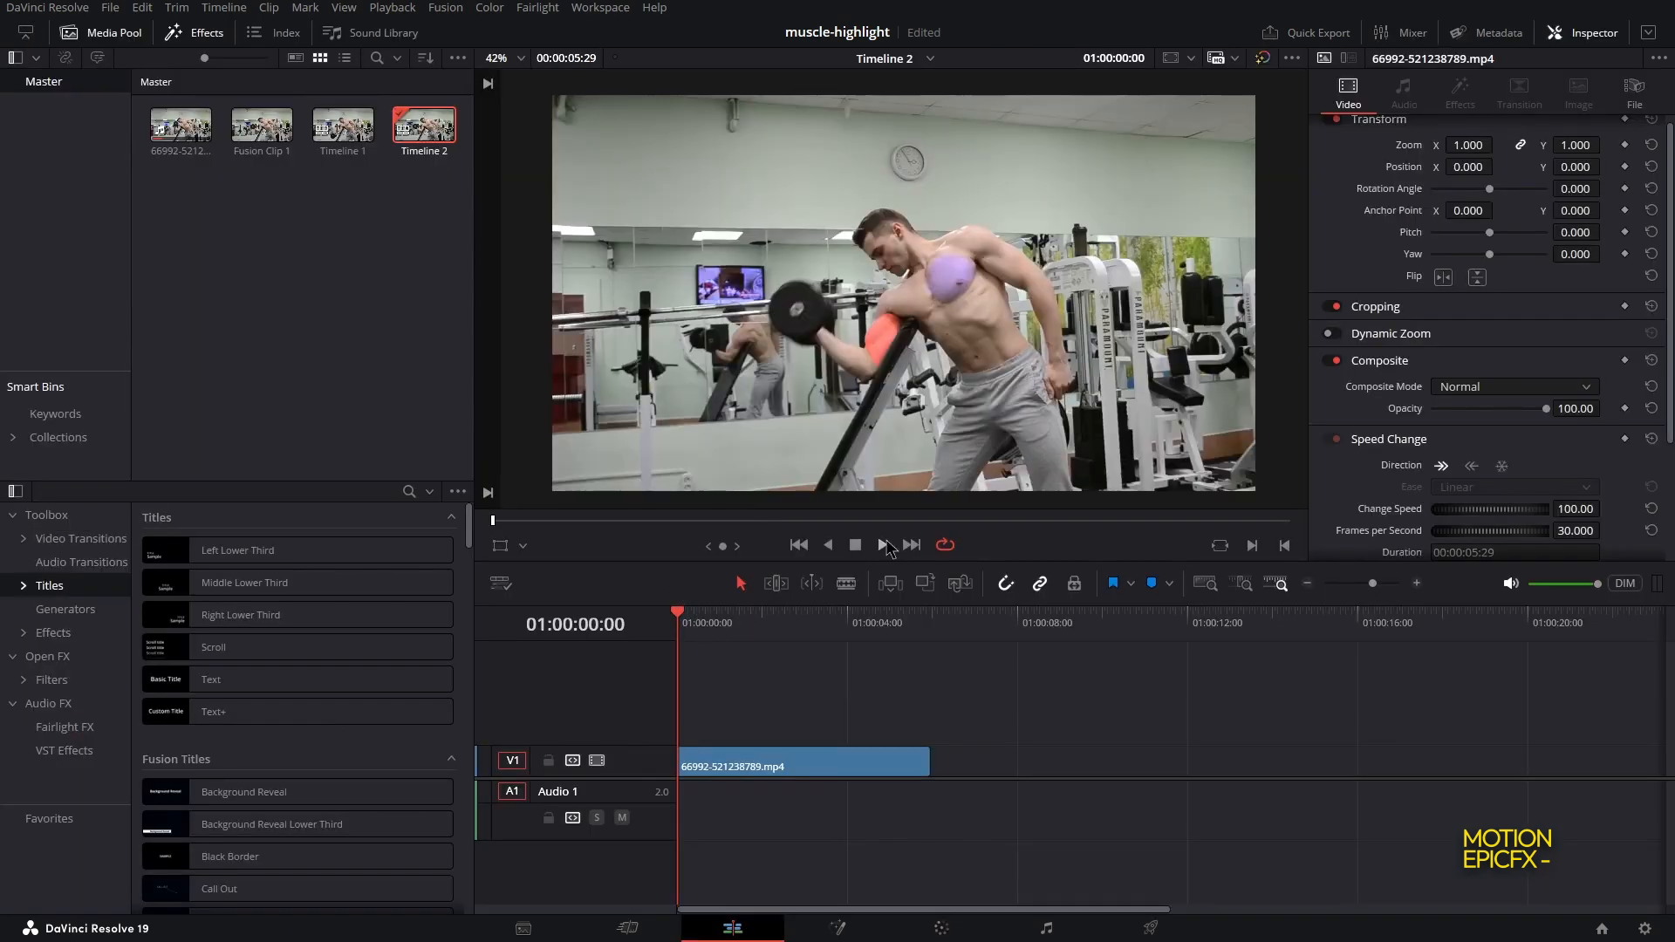
pyautogui.click(884, 546)
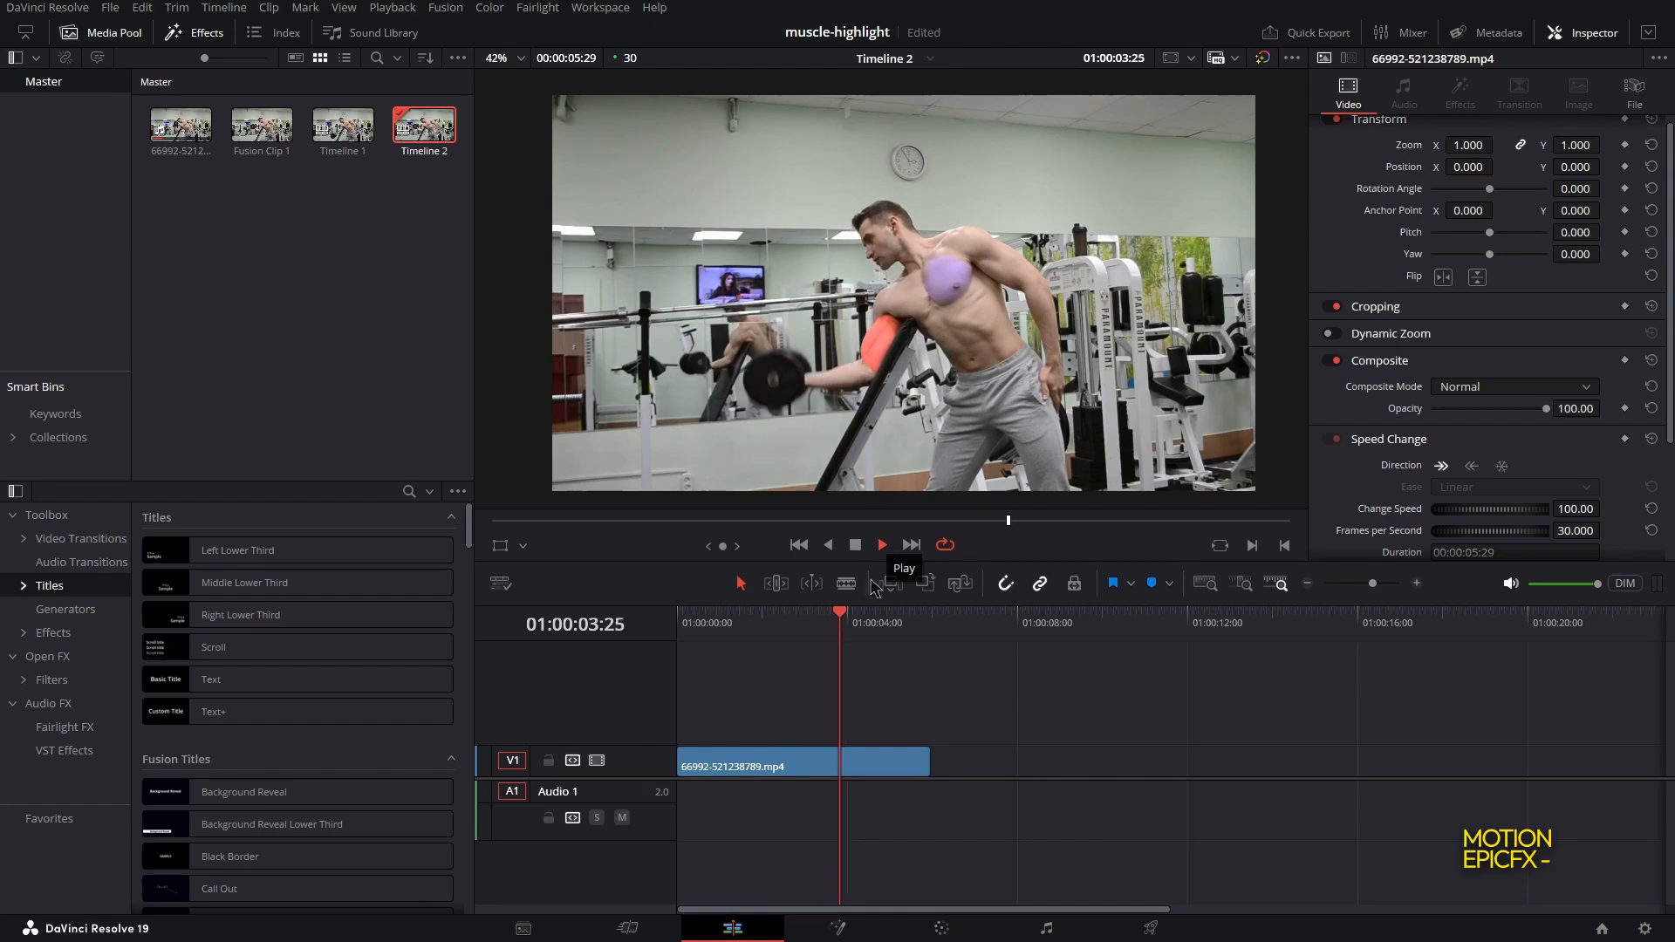
pyautogui.press('space')
pyautogui.scroll(10, 862, 351)
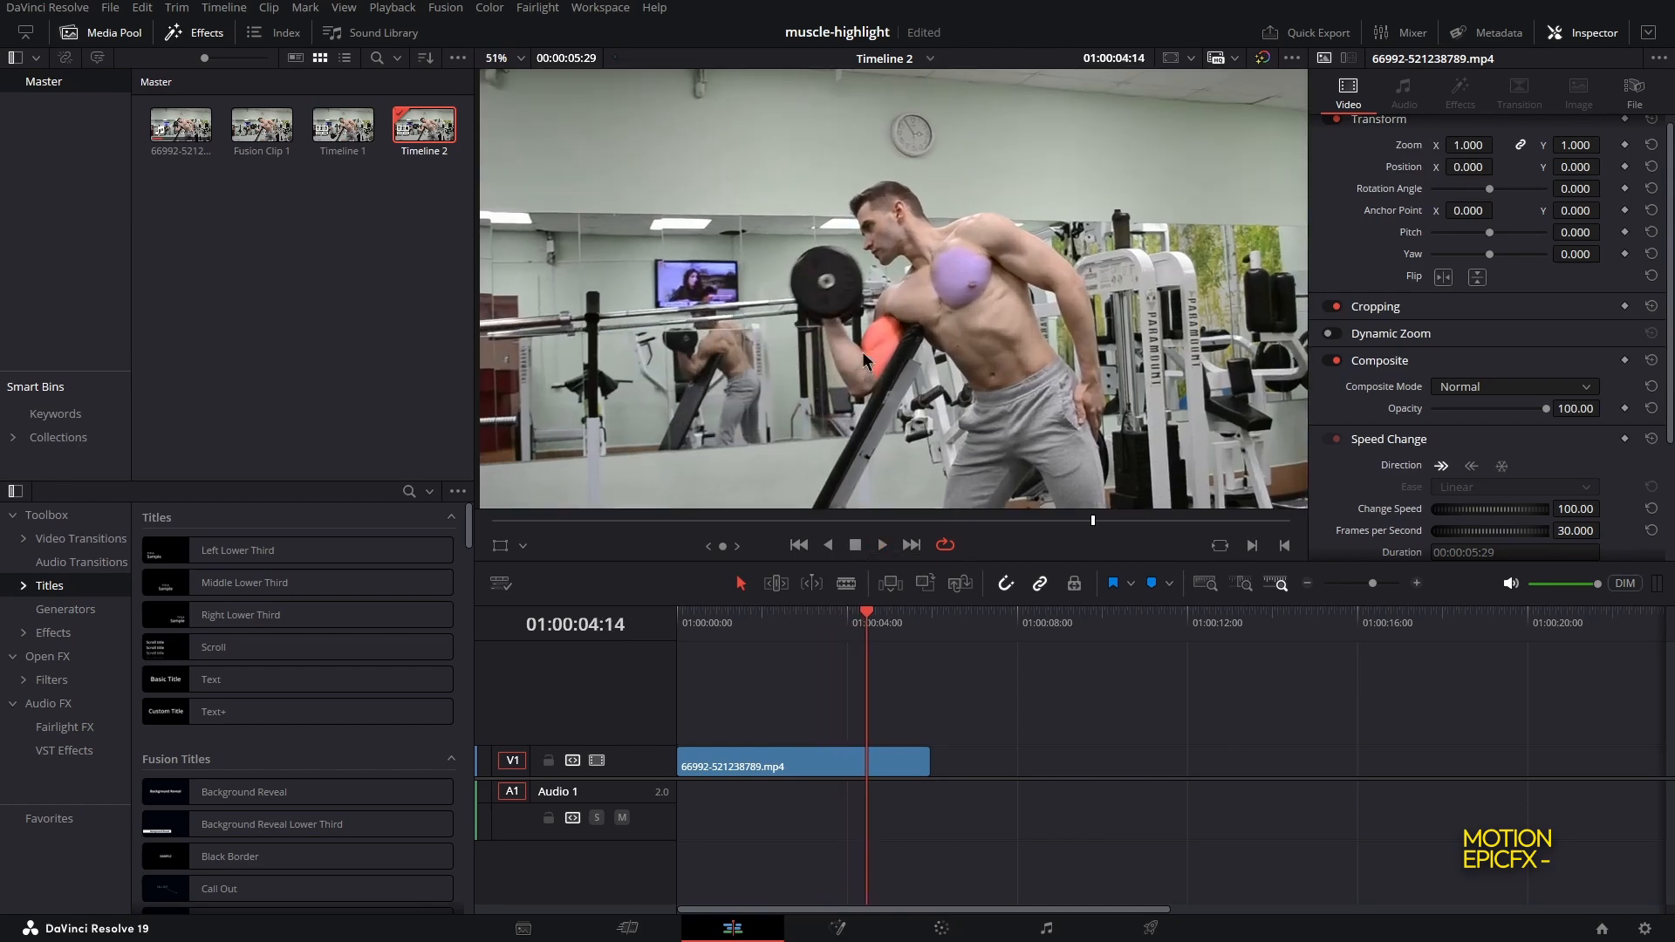
pyautogui.moveTo(866, 463); pyautogui.dragTo(887, 323)
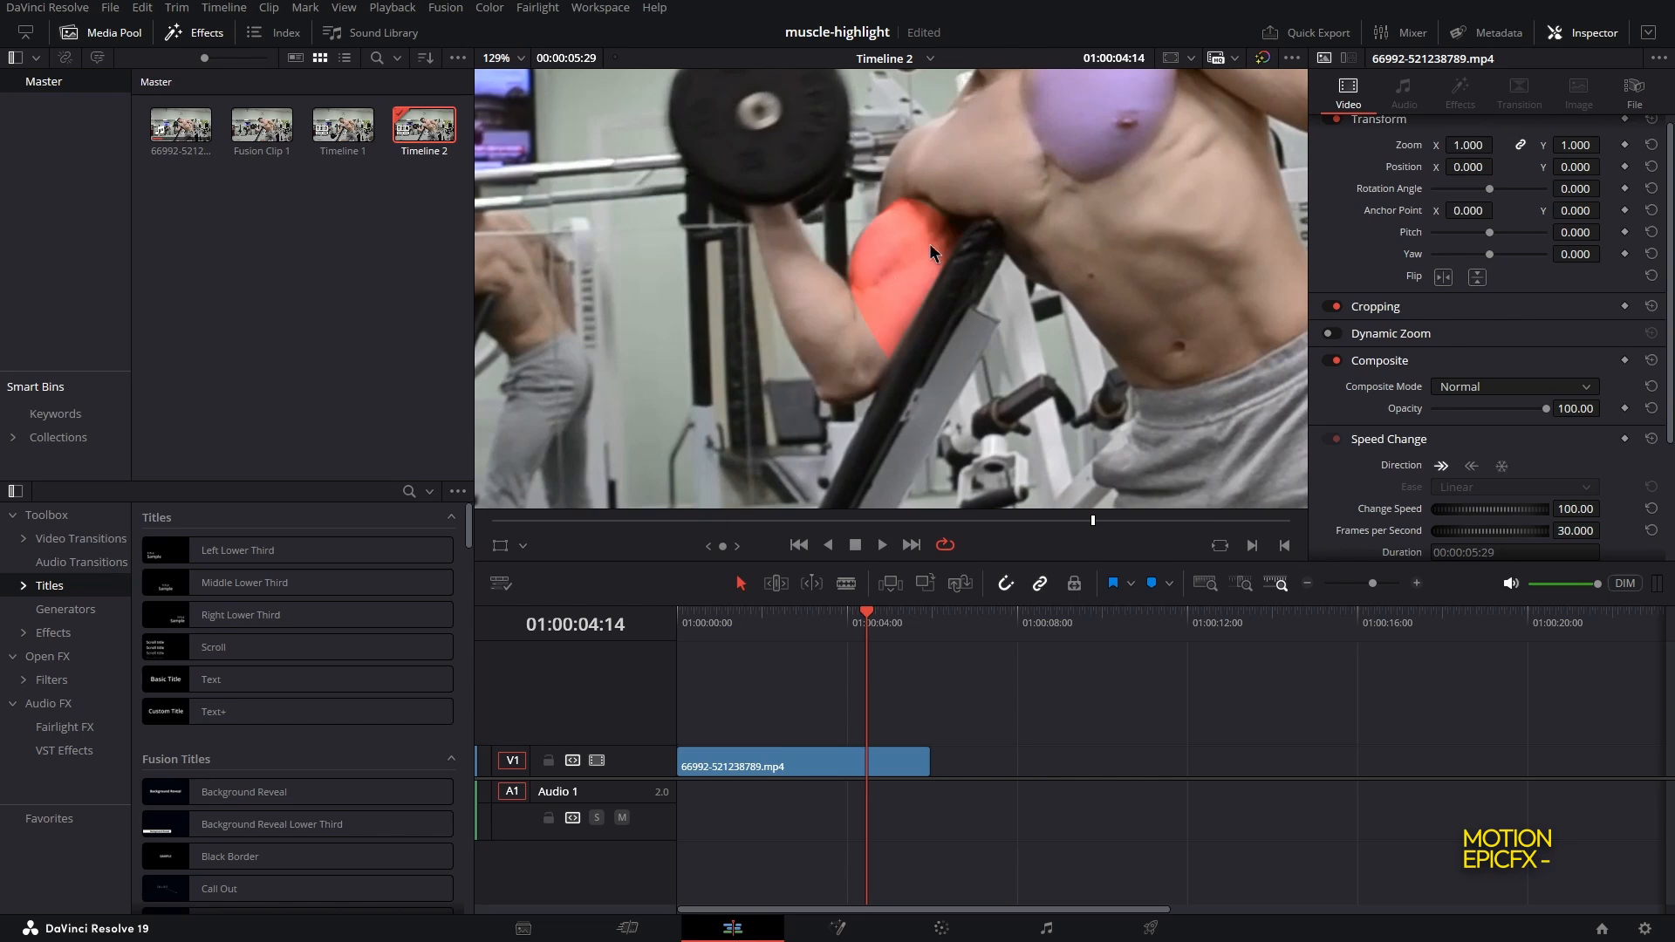
# Inspect the chest node's window, then replay the timeline from its start
pyautogui.click(942, 929)
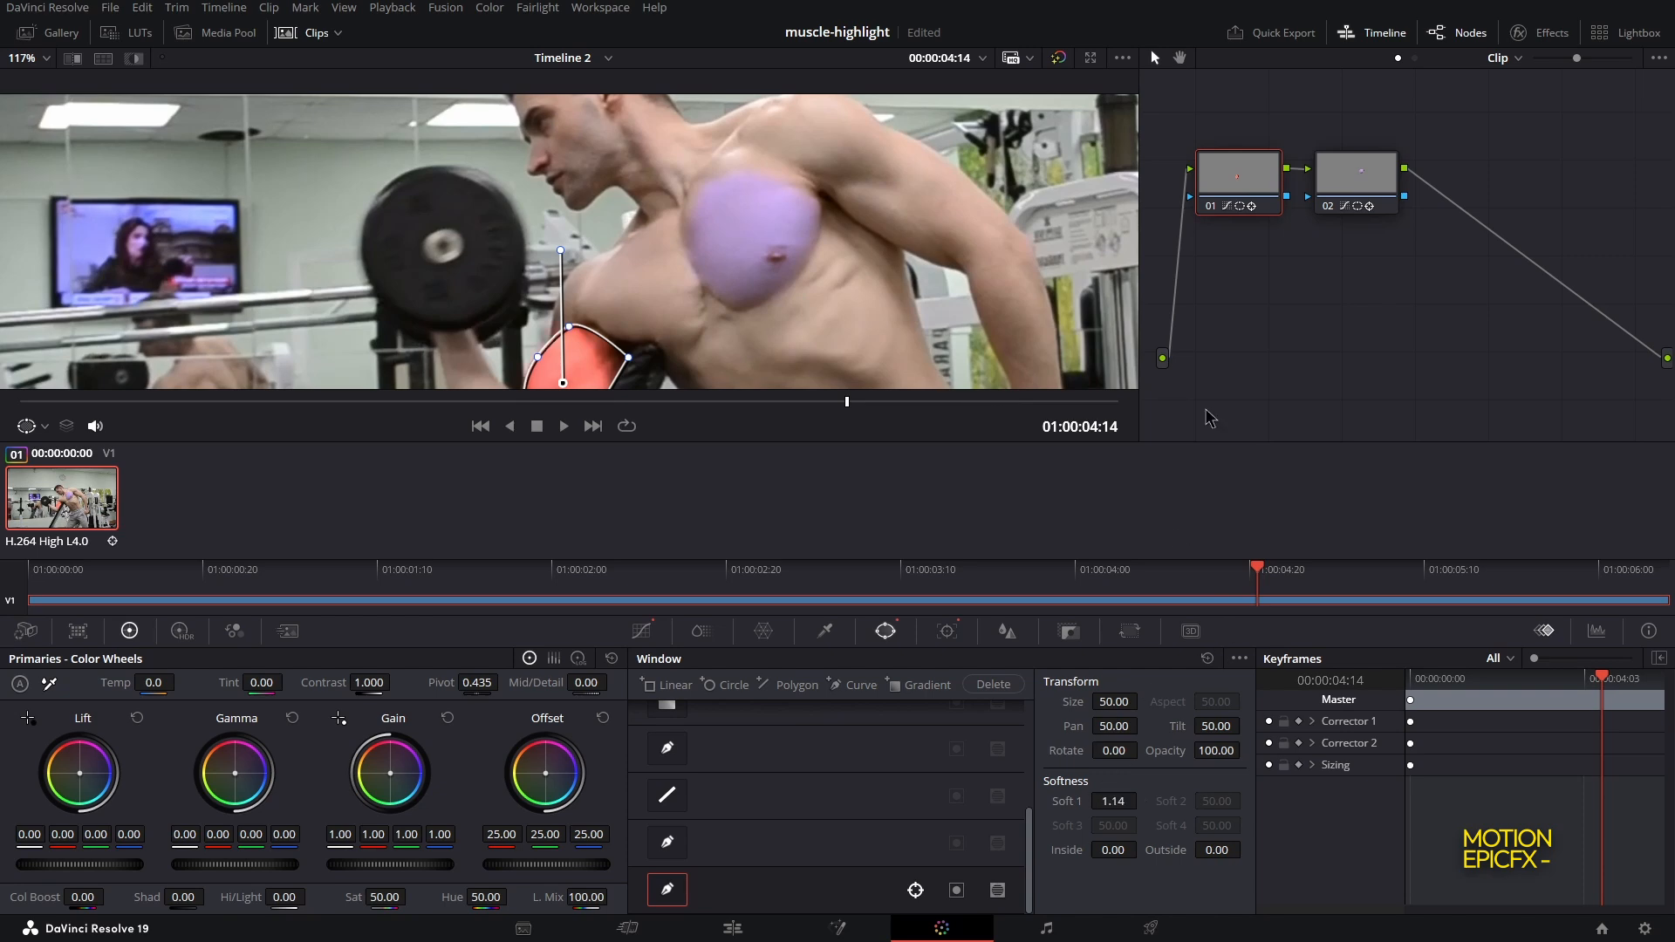
pyautogui.click(1358, 186)
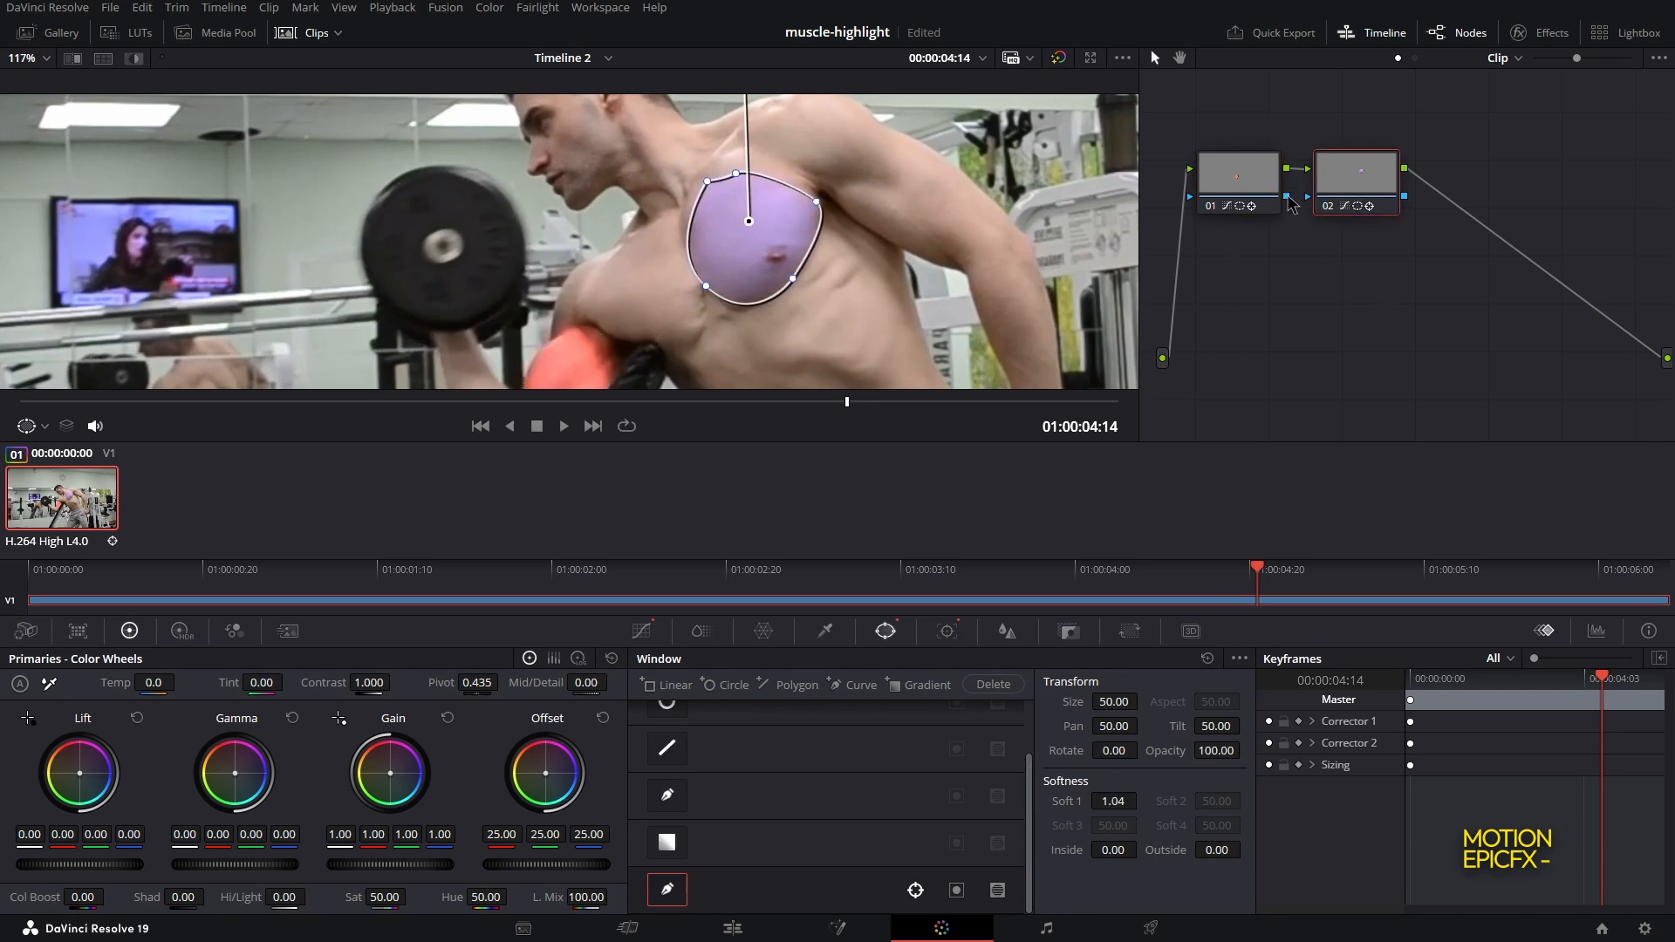
pyautogui.click(733, 929)
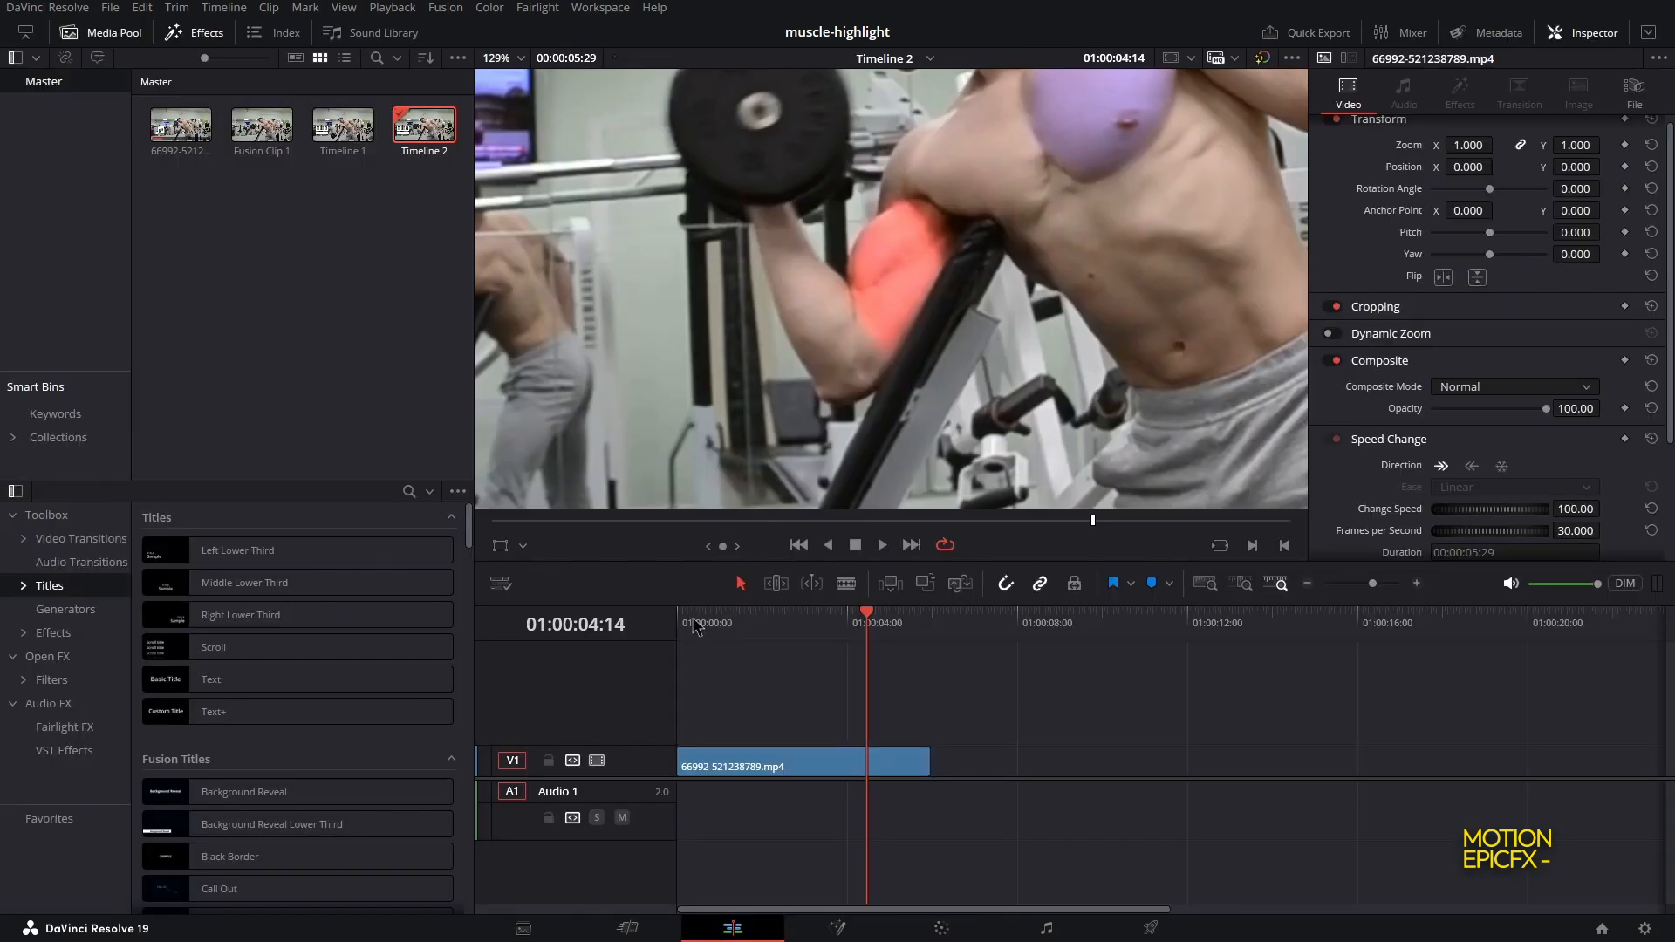
pyautogui.click(680, 623)
pyautogui.scroll(-3, 815, 329)
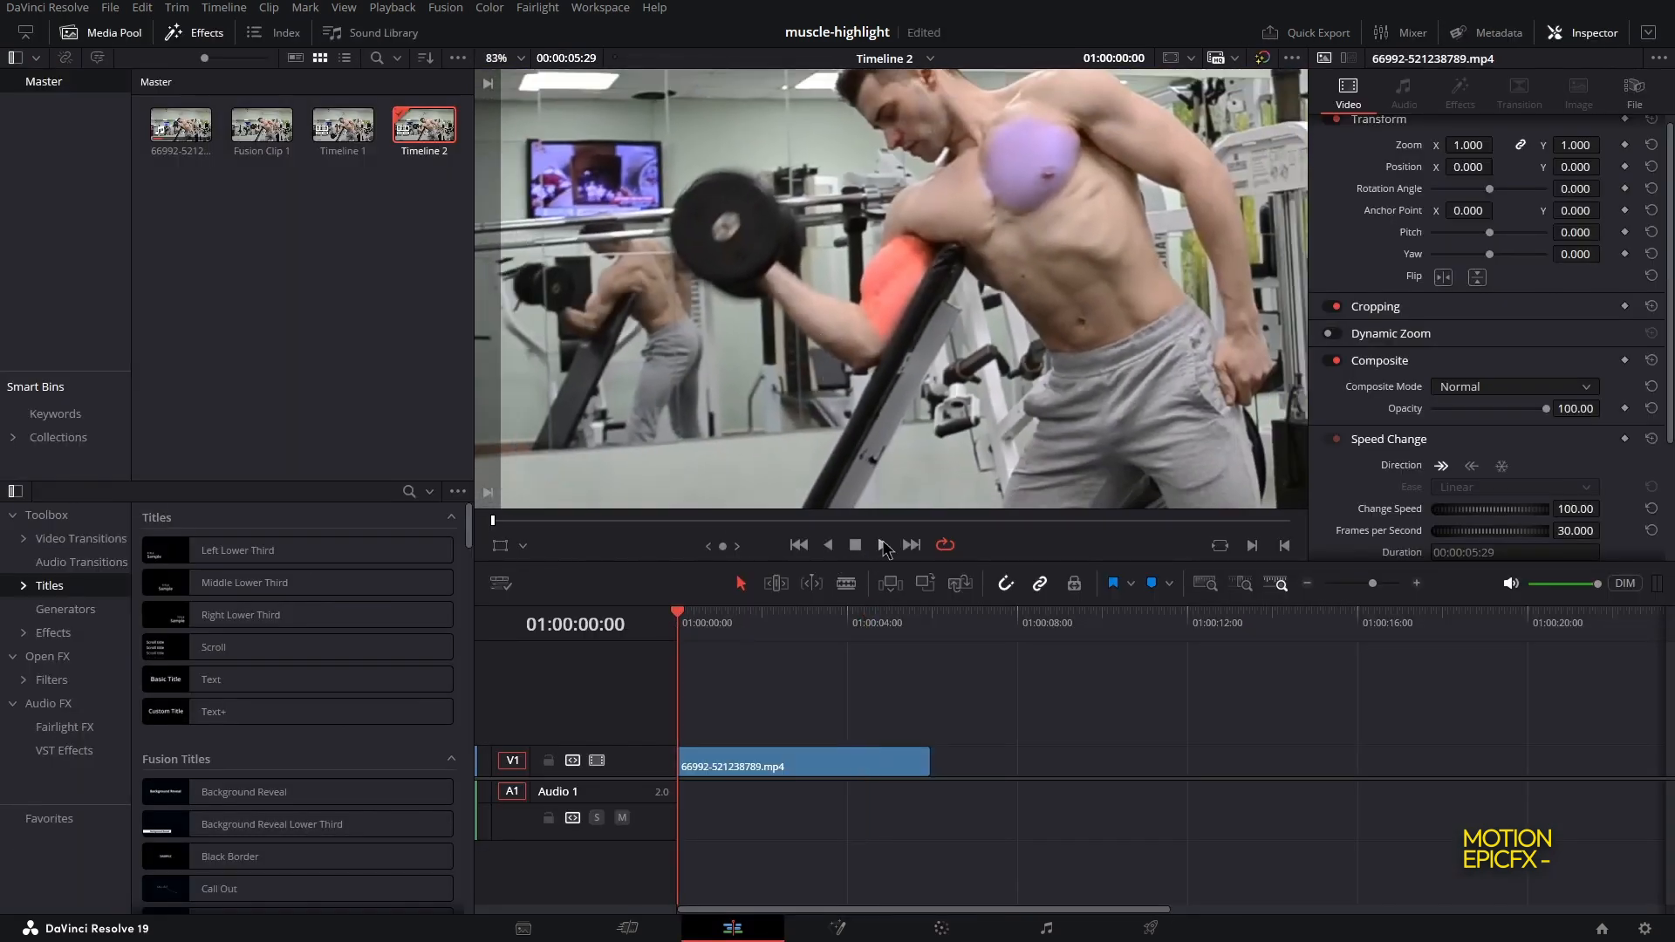
pyautogui.click(883, 544)
pyautogui.scroll(-2, 937, 321)
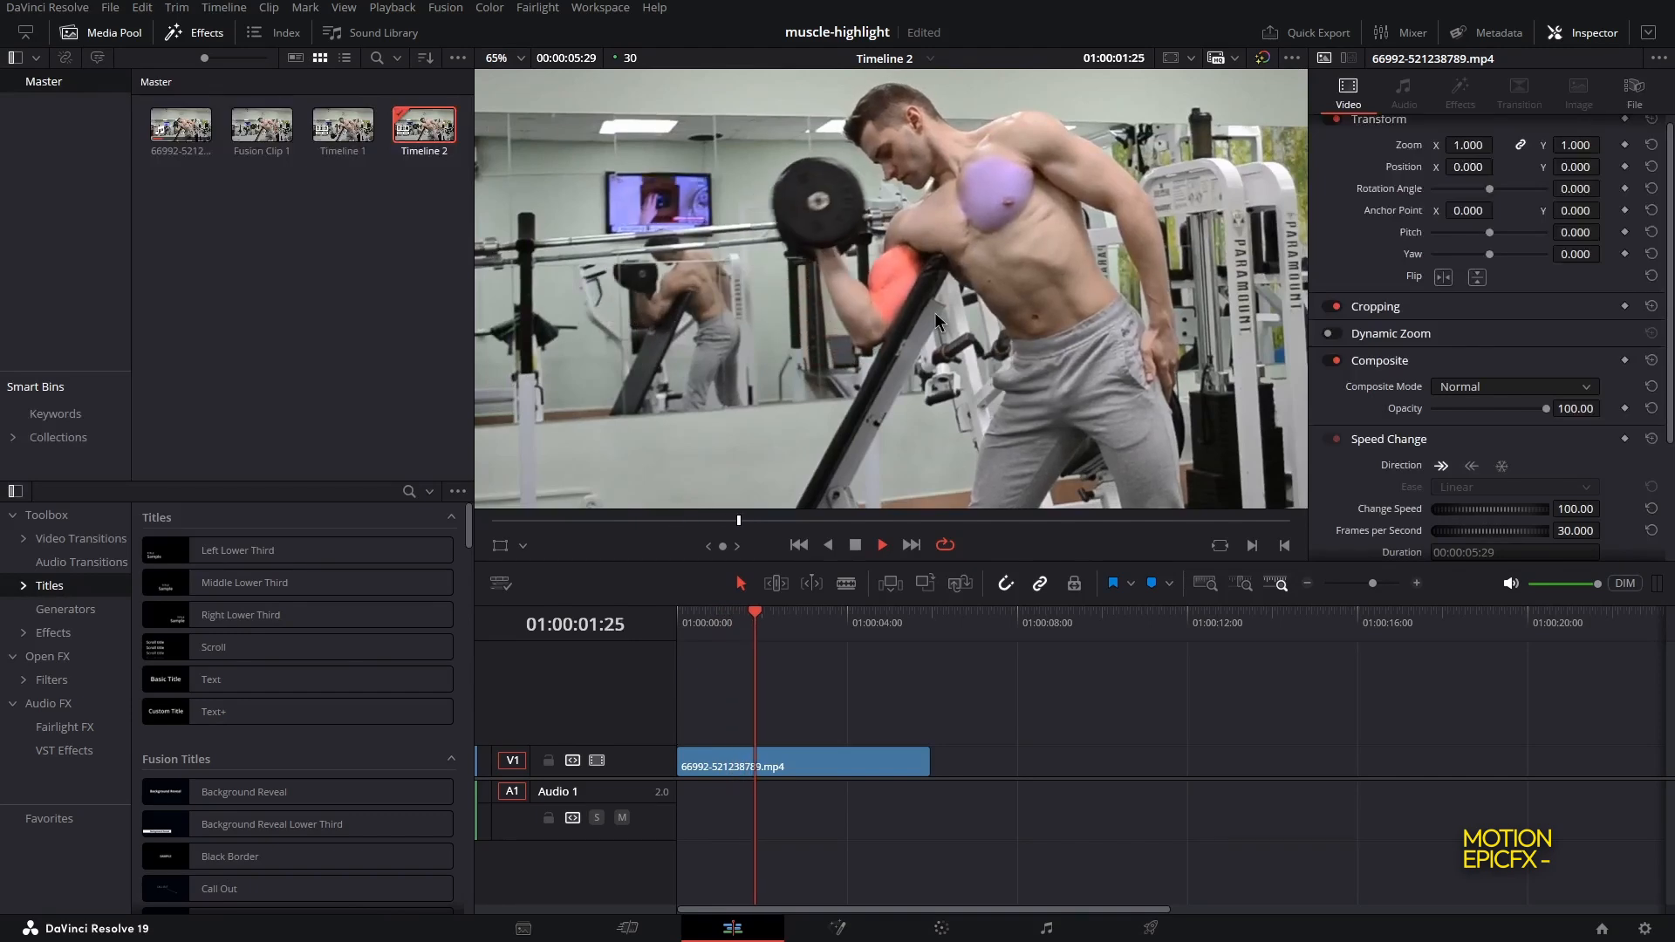